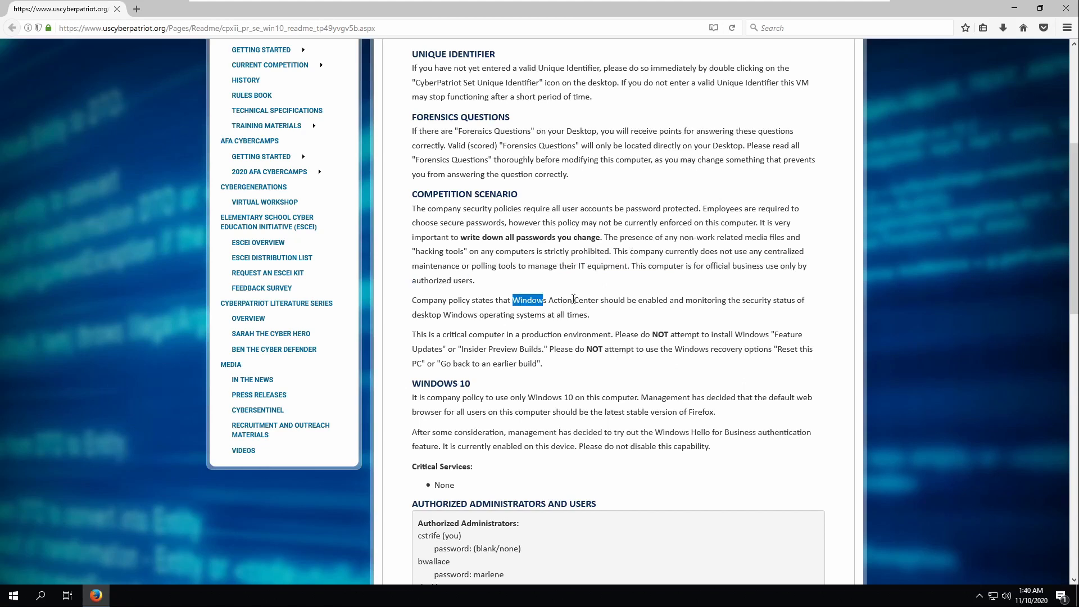
- Read the README's update warnings and authorized users list, then close Firefox to show the desktop
scroll(557, 318, down, 2)
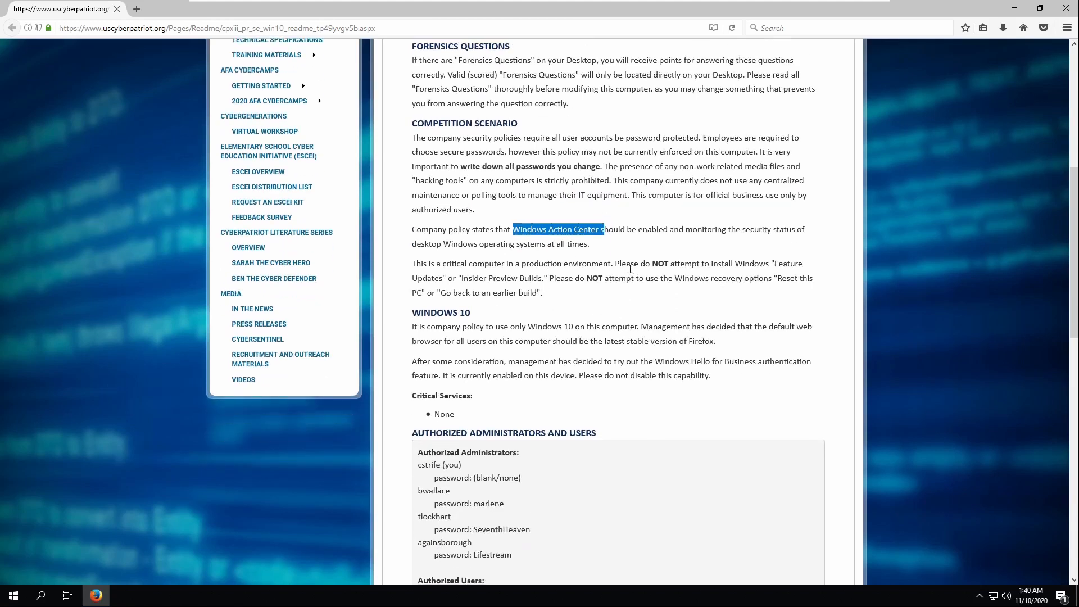
drag(711, 264, 761, 265)
click(608, 264)
drag(670, 264, 824, 298)
click(668, 276)
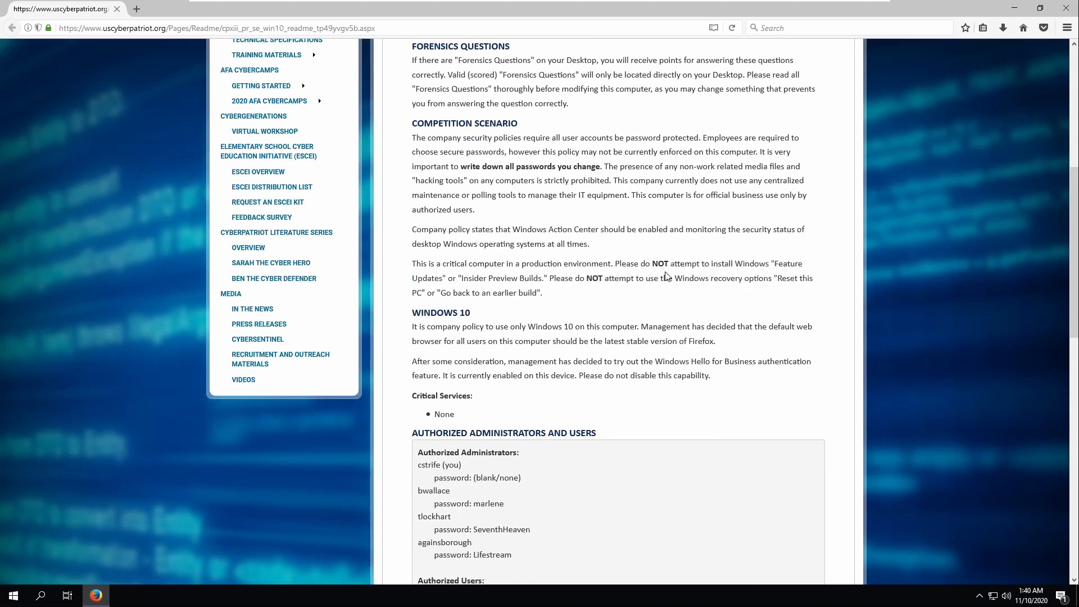
scroll(521, 343, down, 4)
scroll(520, 342, down, 2)
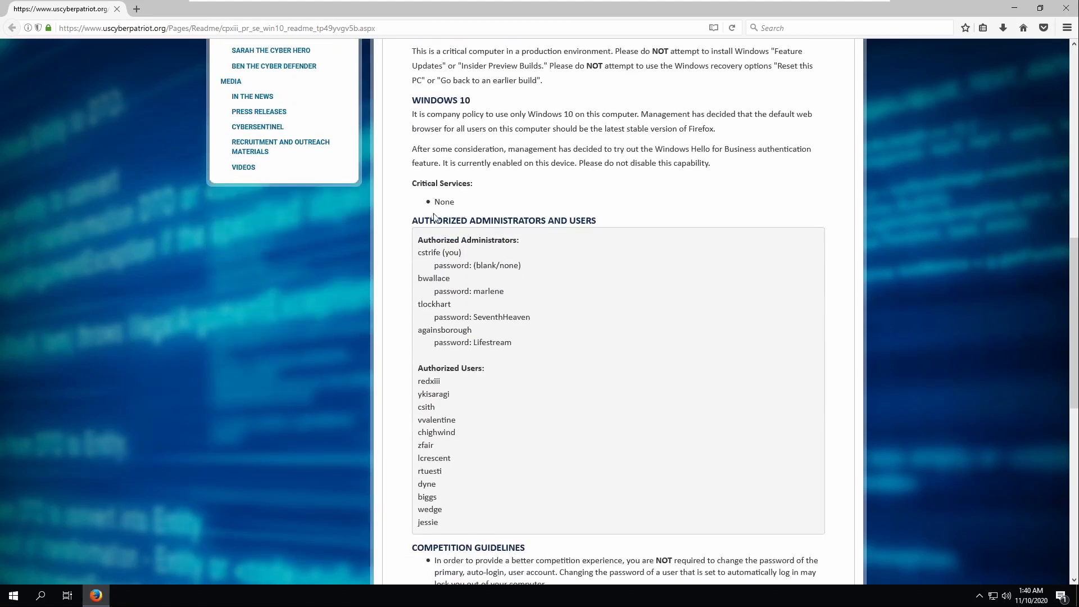
drag(418, 240, 535, 330)
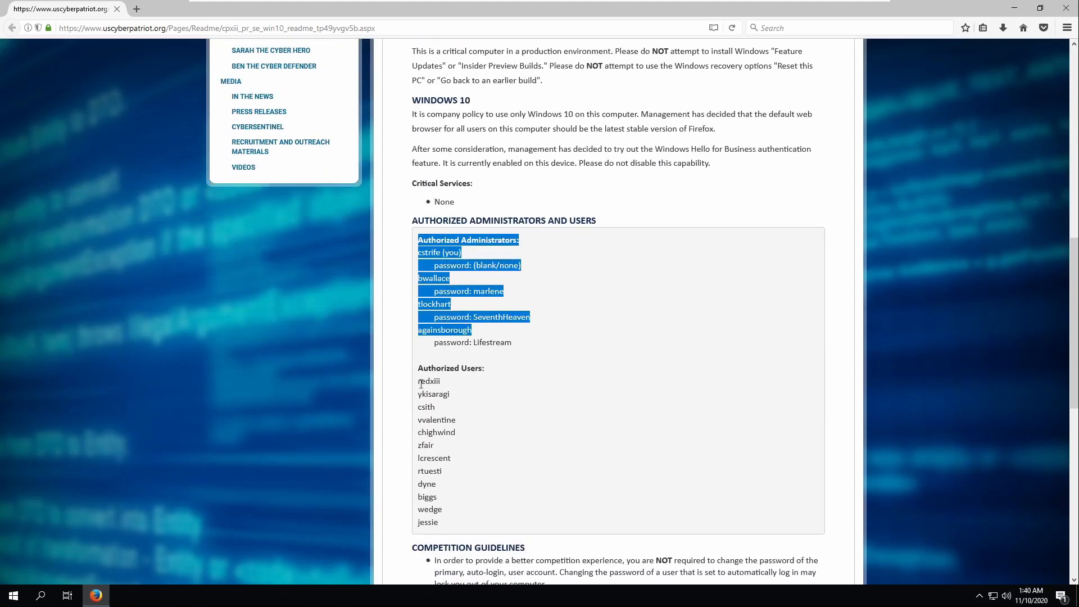
drag(418, 380, 500, 495)
scroll(533, 431, down, 8)
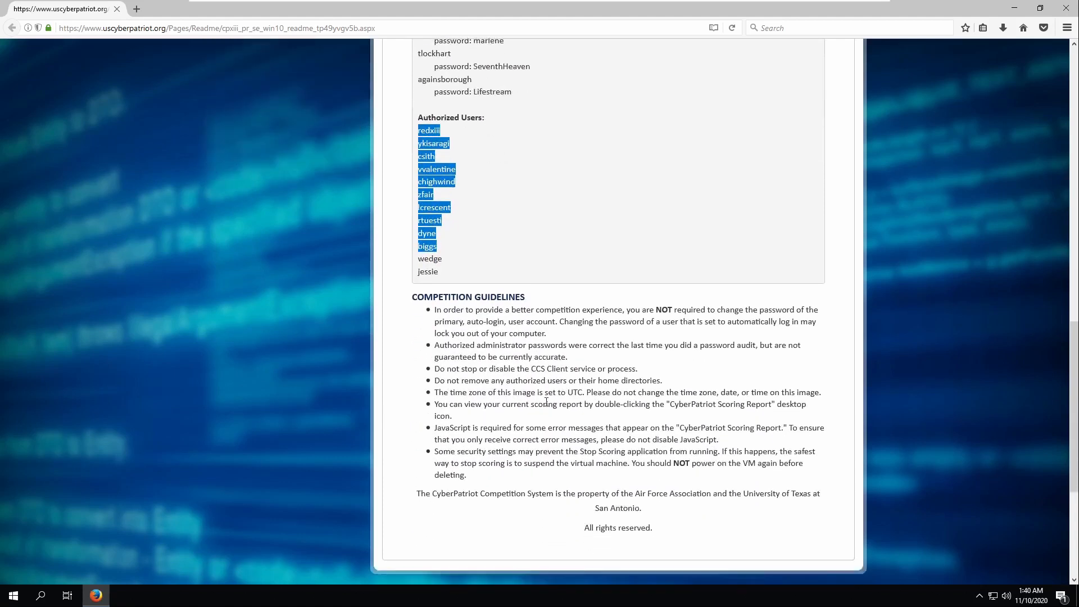
click(1066, 8)
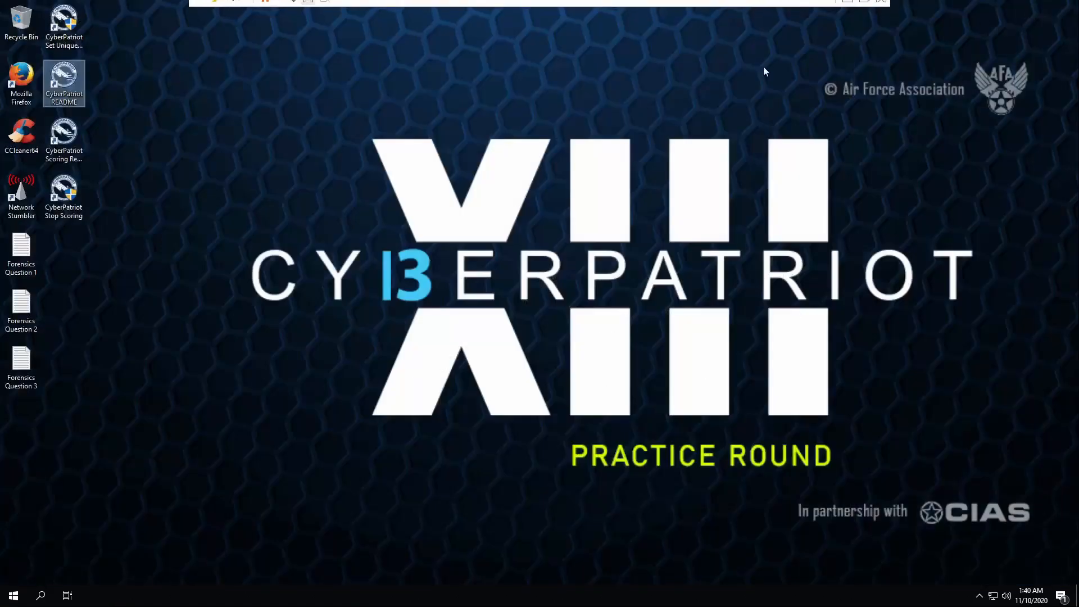
- Open Forensics Question 1 and read which Group Policy folder holds the Minimum PIN length setting
double_click(21, 247)
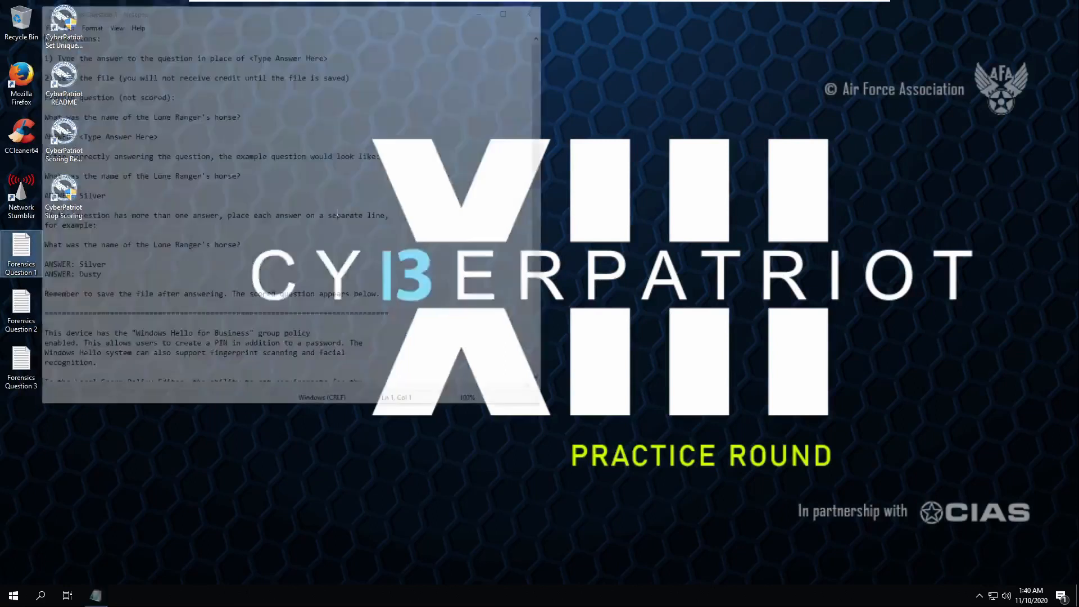
scroll(332, 232, down, 5)
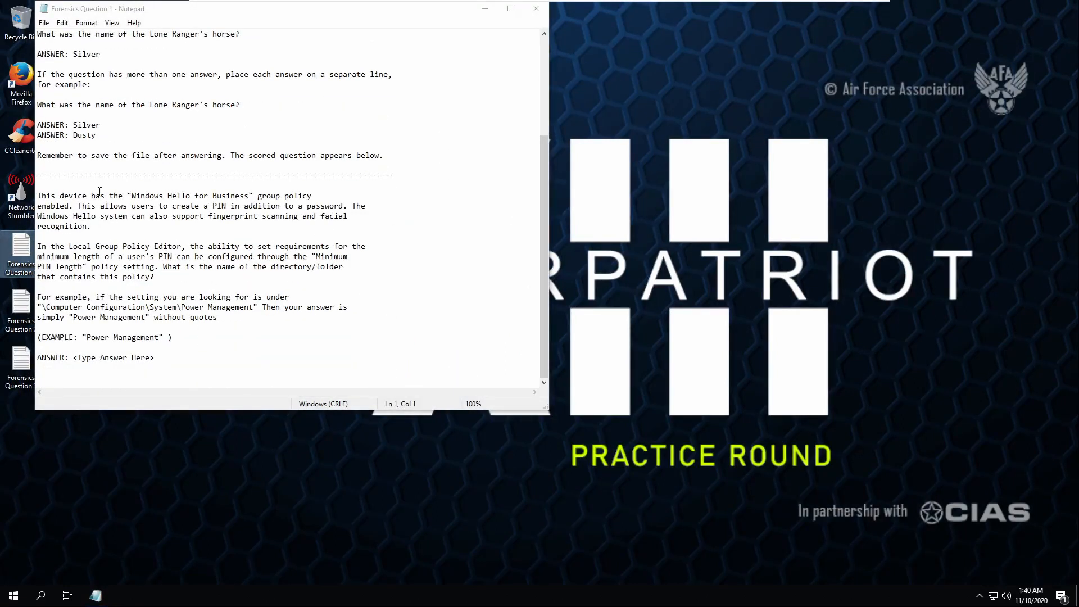
drag(150, 196, 298, 206)
click(91, 206)
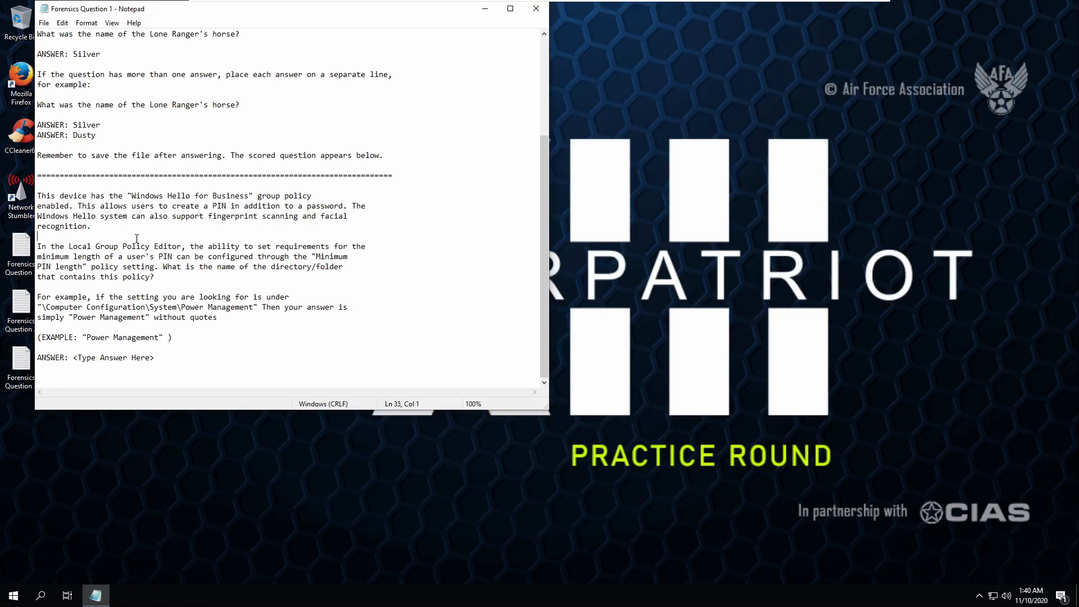
drag(137, 238, 164, 260)
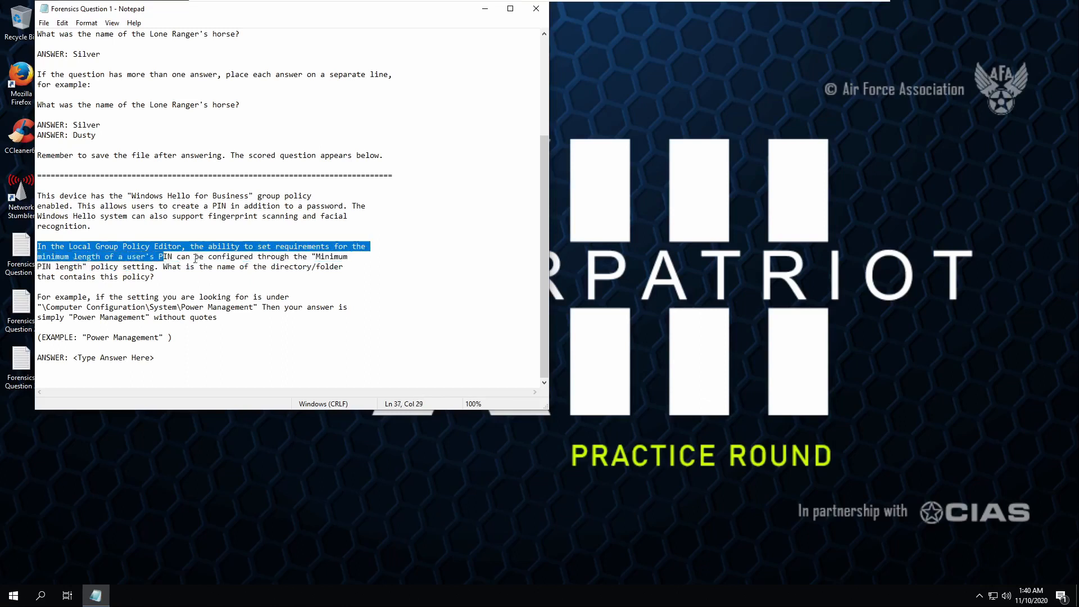
click(235, 257)
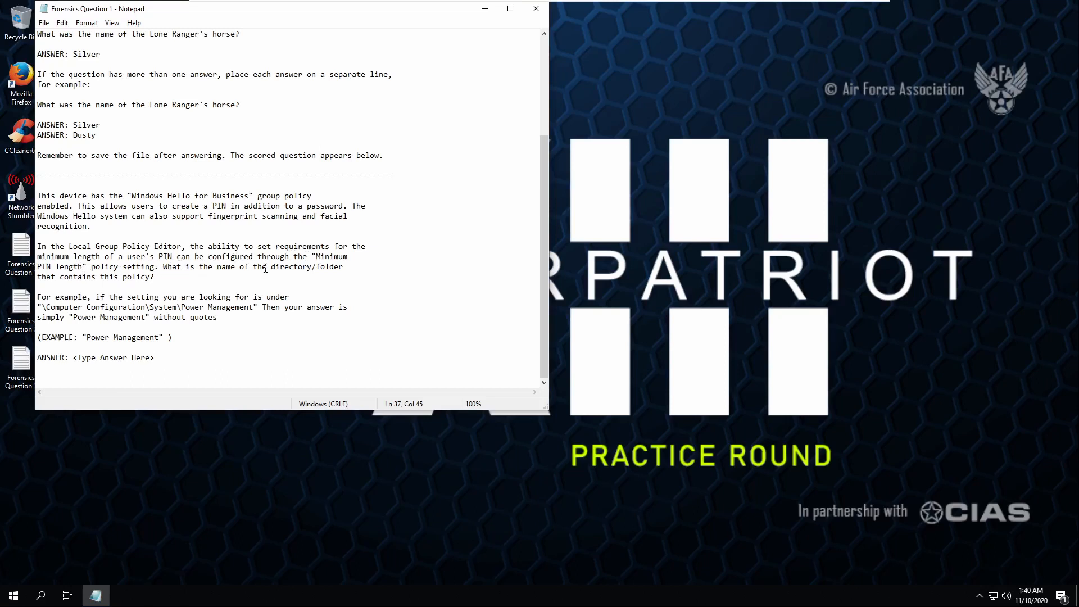
drag(266, 273, 320, 270)
click(320, 272)
text(g)
click(21, 595)
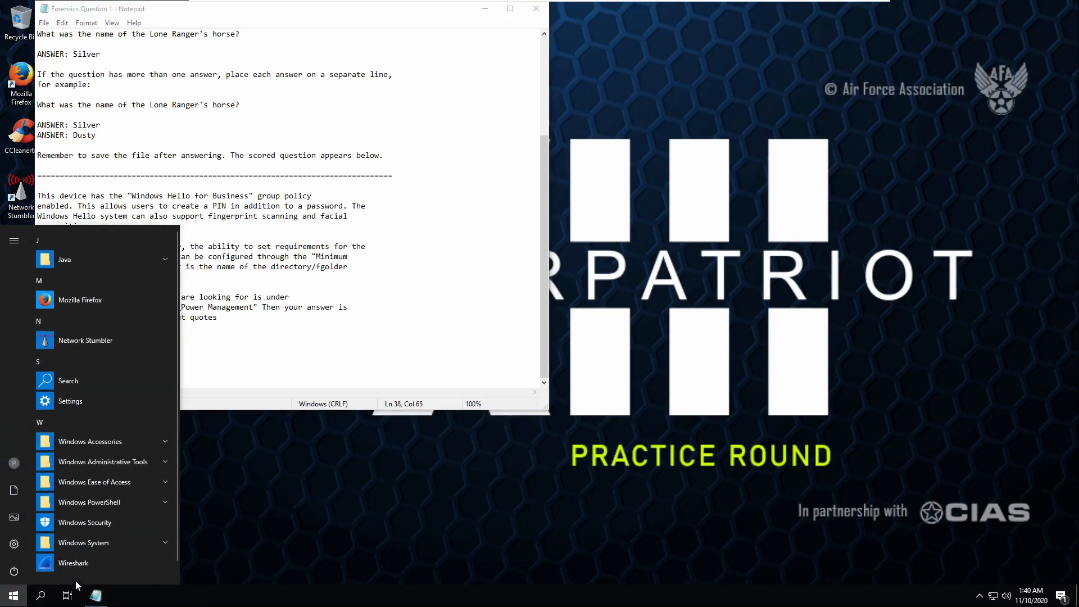
- Launch the group policy editor, close the duplicate window, and place it beside the question
text(grou)
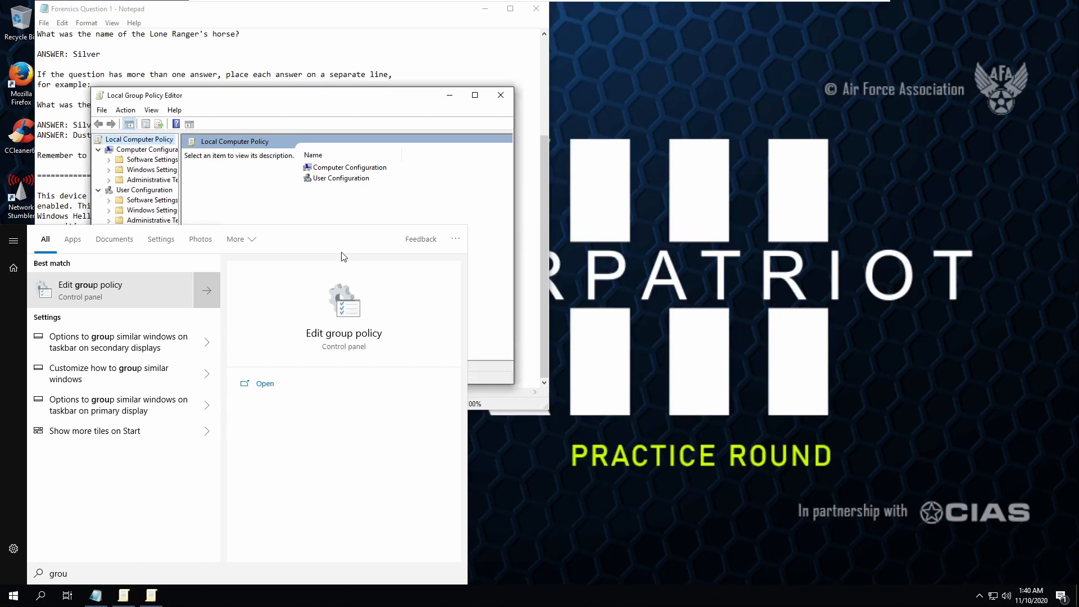
click(418, 190)
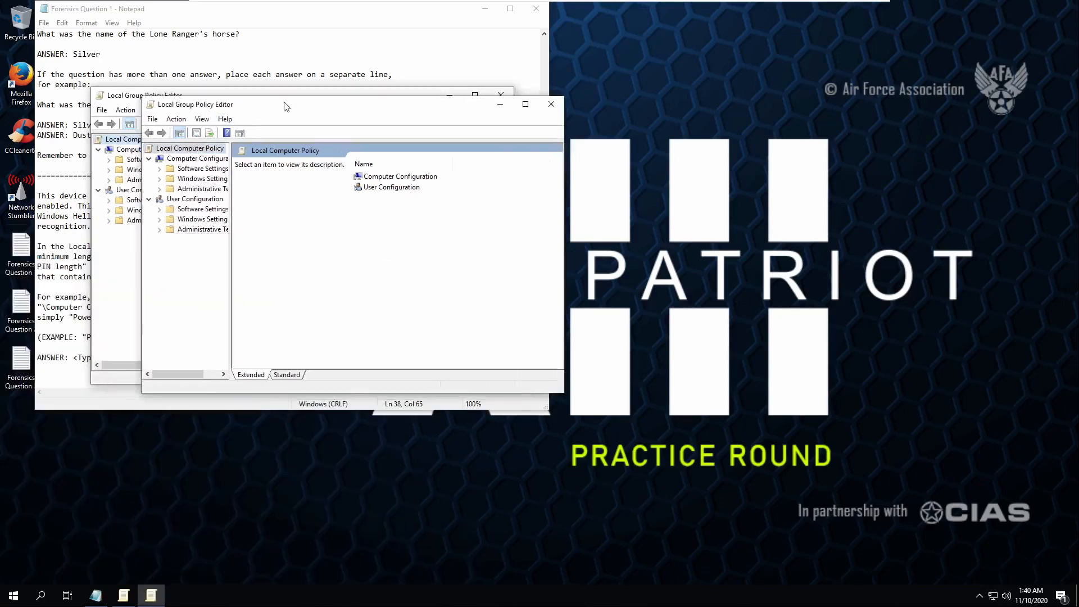
drag(286, 107, 560, 105)
click(825, 103)
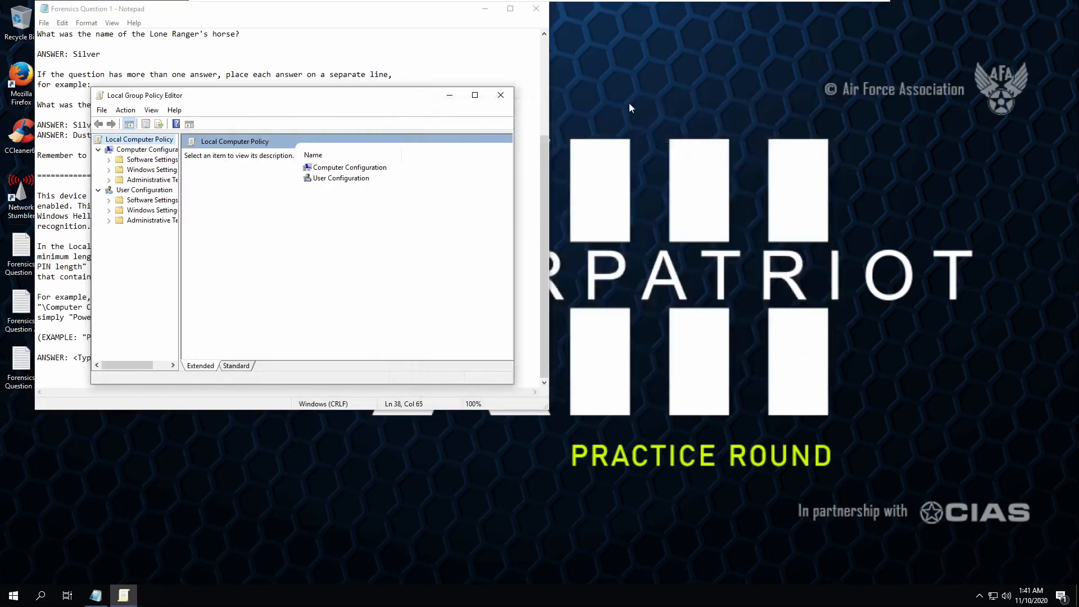
drag(381, 99, 728, 119)
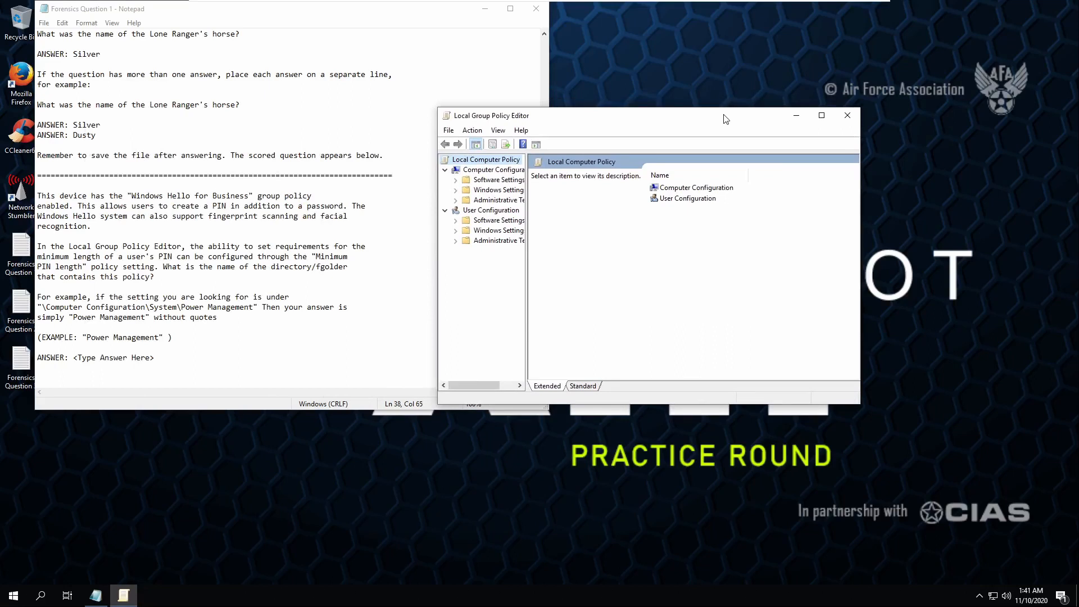
- Browse Administrative Templates to the PIN Complexity folder and view its PIN settings
click(502, 200)
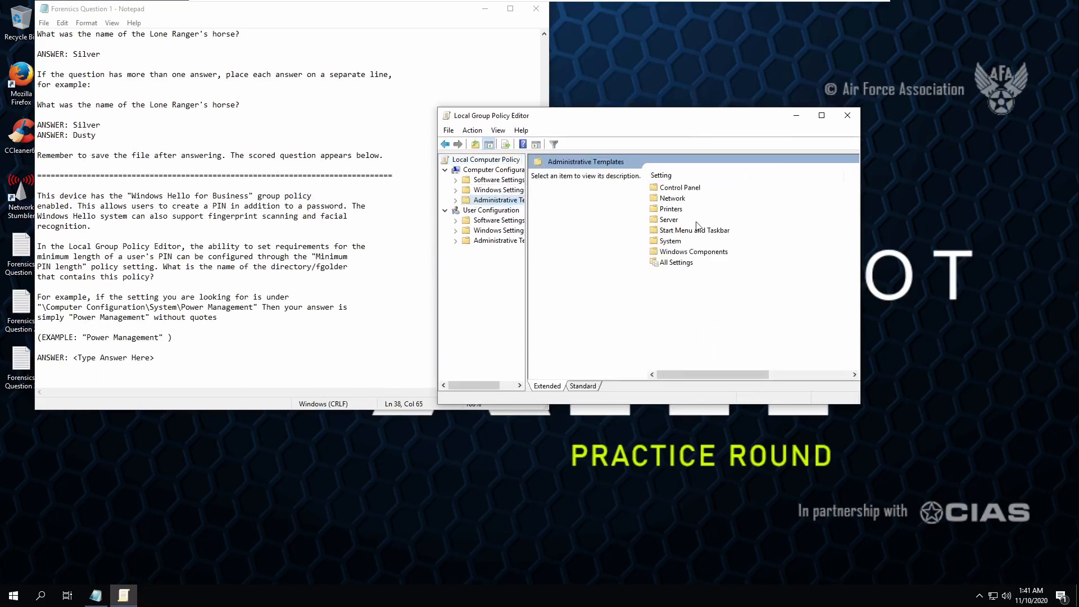
click(687, 253)
double_click(688, 253)
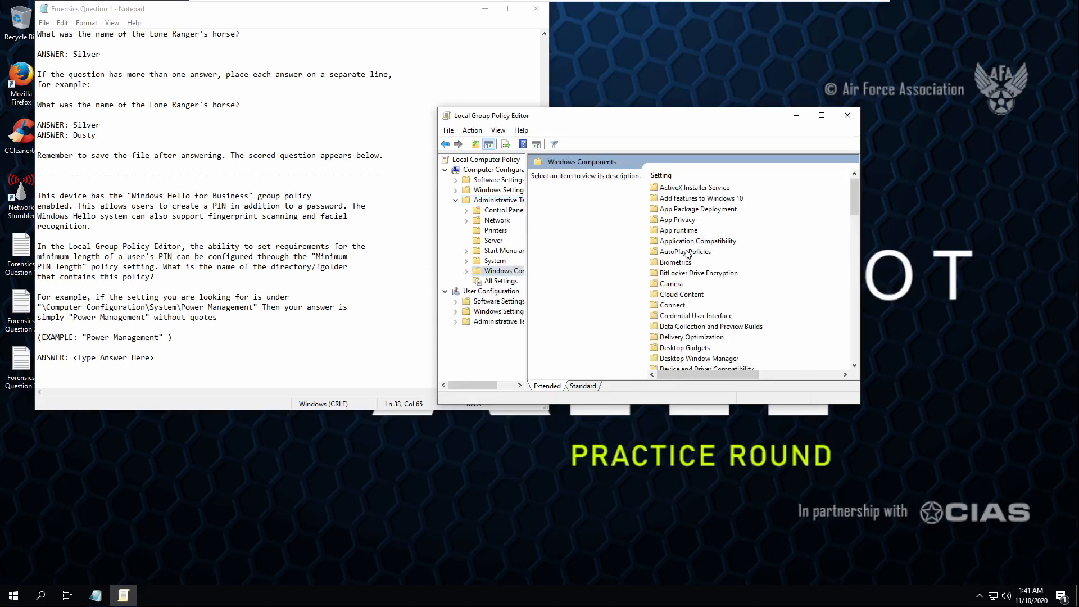
scroll(702, 259, down, 12)
scroll(721, 273, down, 13)
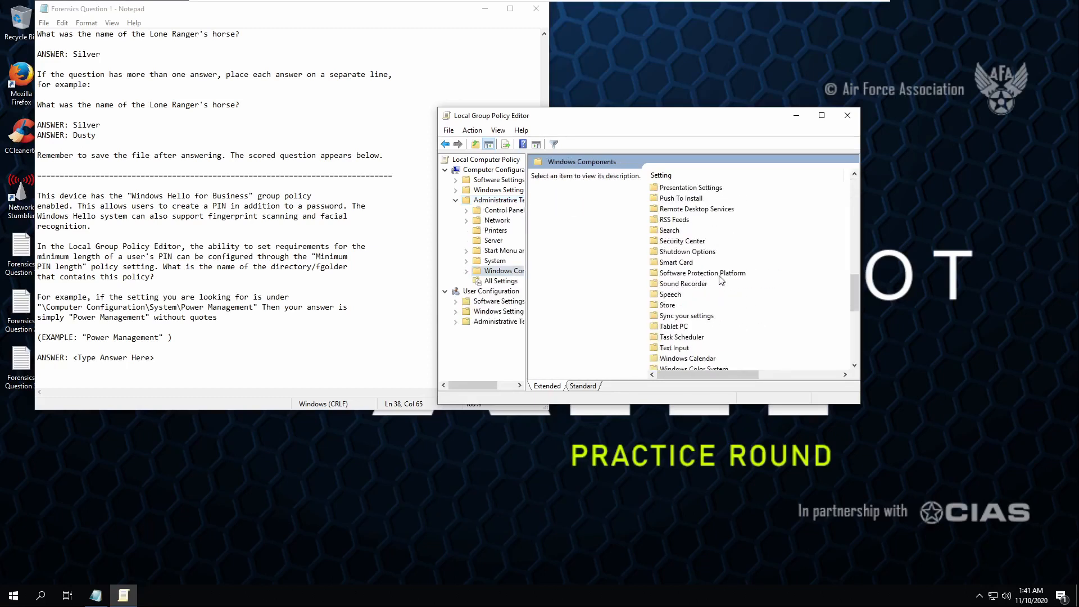
scroll(723, 327, down, 1)
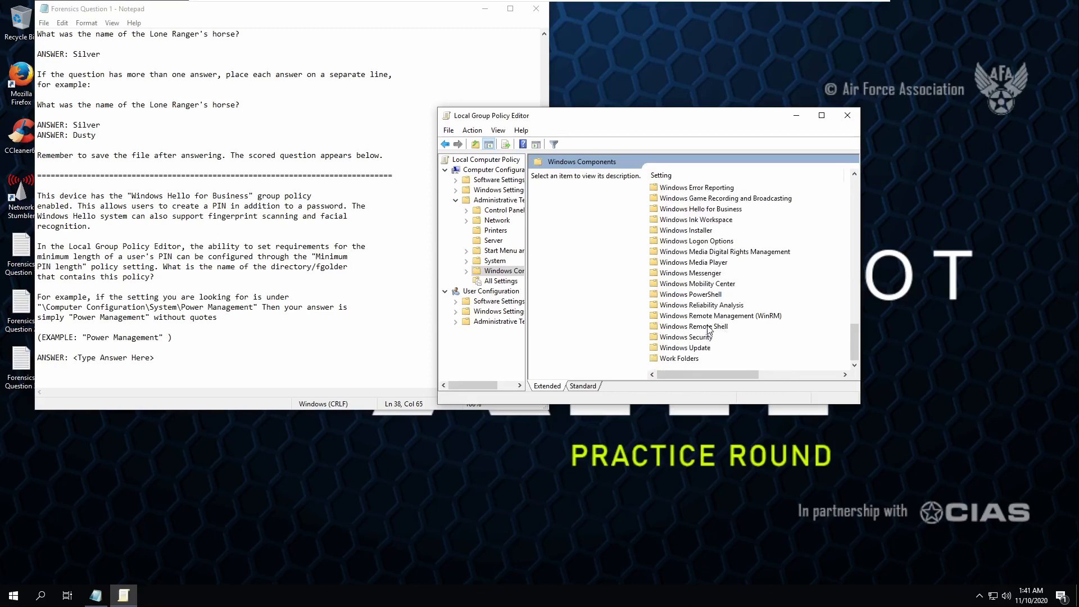
scroll(684, 304, up, 11)
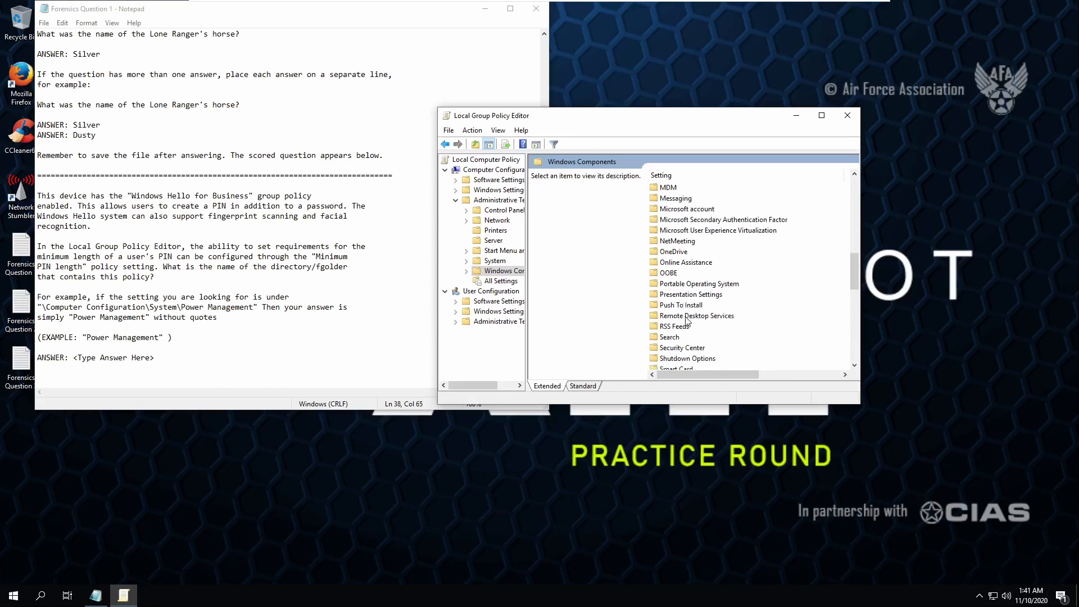
key(Up)
double_click(680, 242)
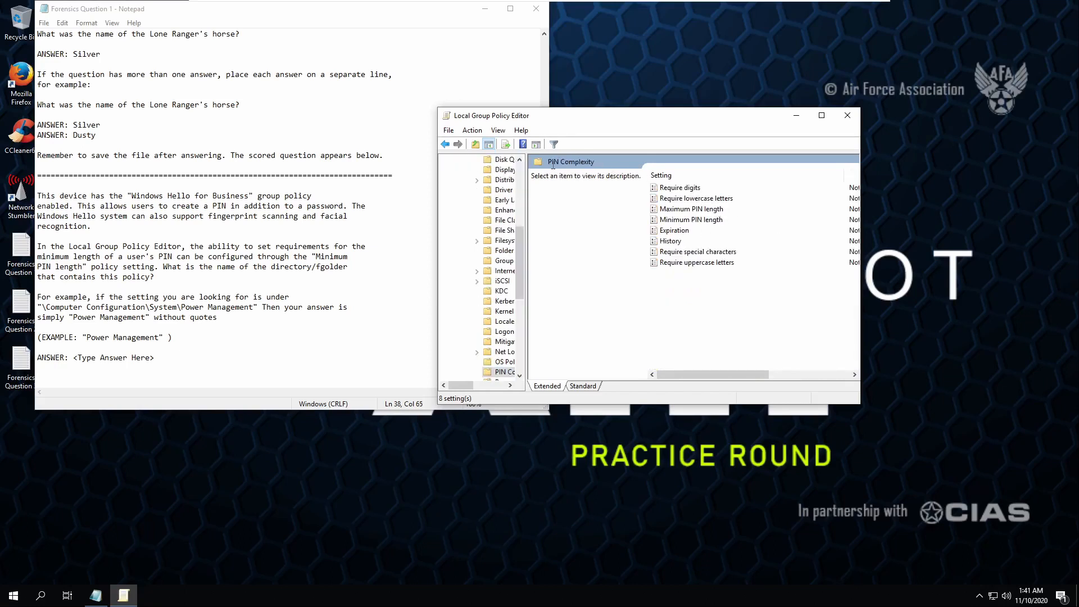
click(699, 210)
- Replace the answer placeholder with 'PIN Complexity' and close Forensics Question 1
click(207, 348)
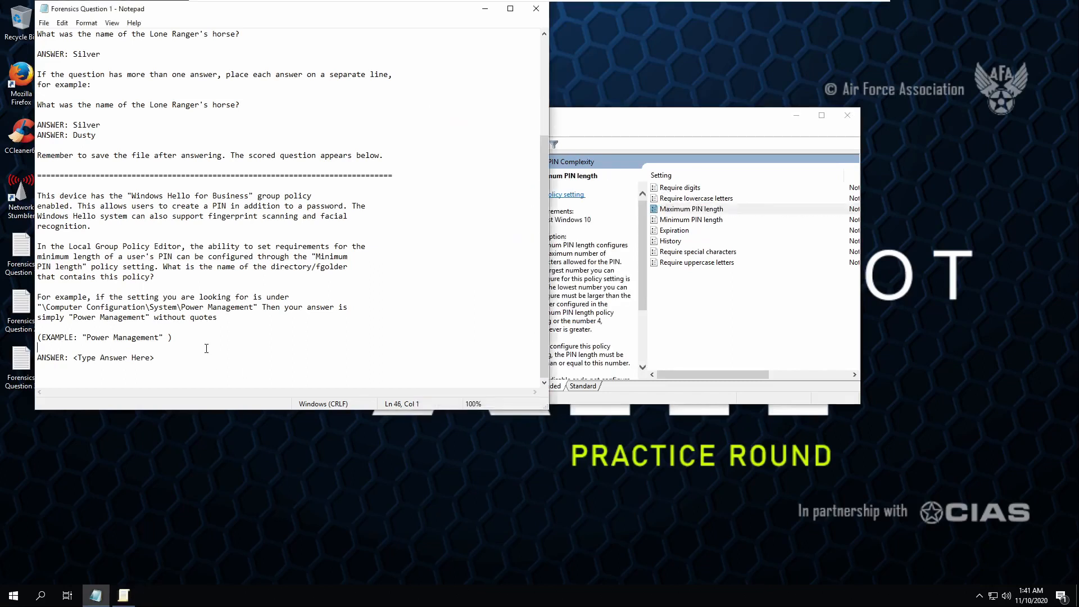
drag(185, 358, 74, 358)
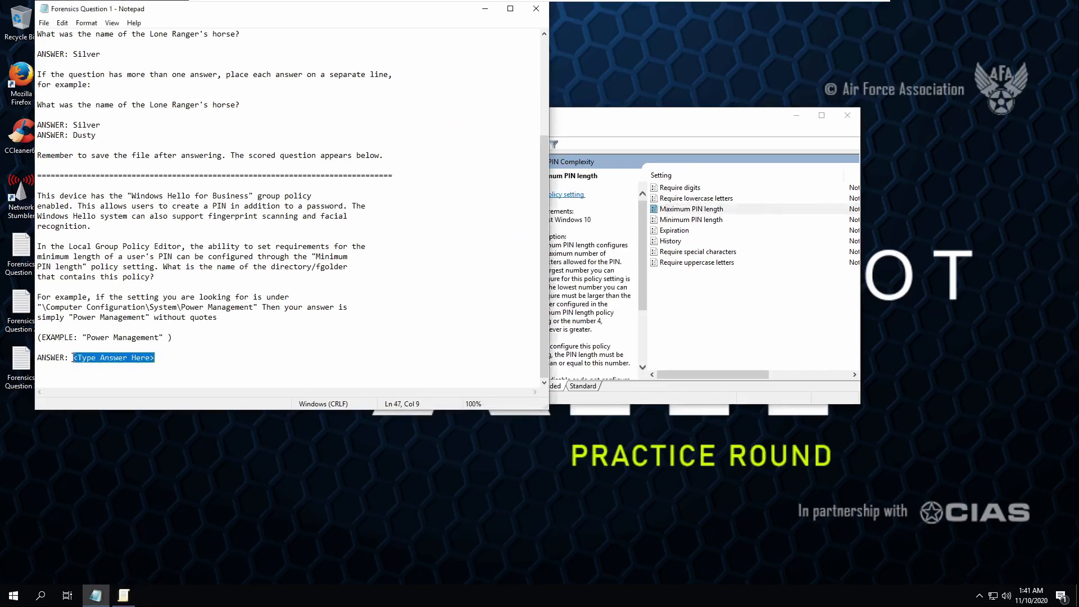
text(PIN )
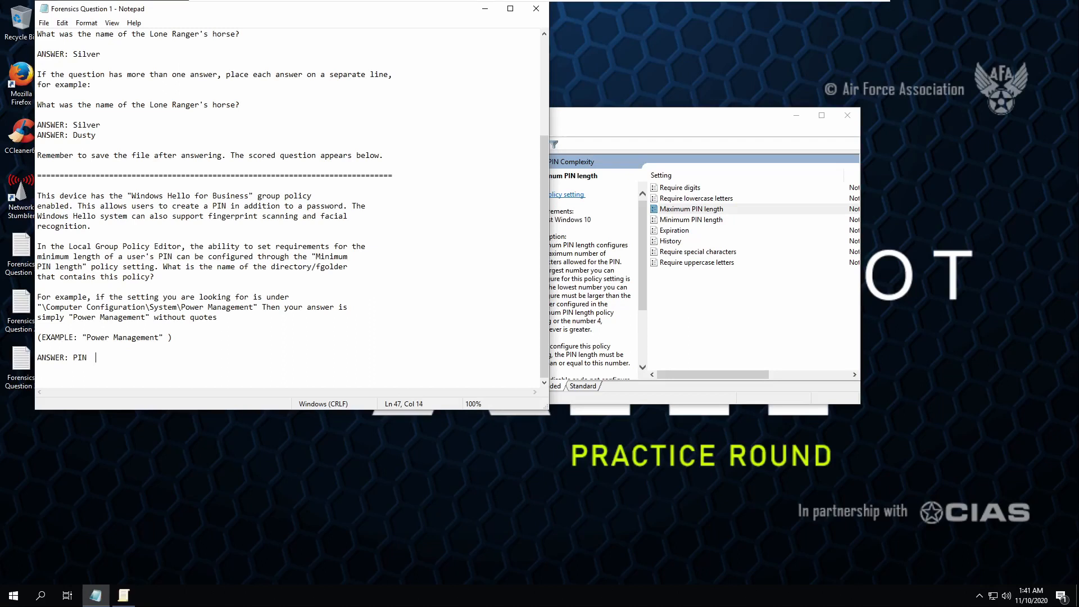
text(Complexity)
click(537, 9)
click(23, 303)
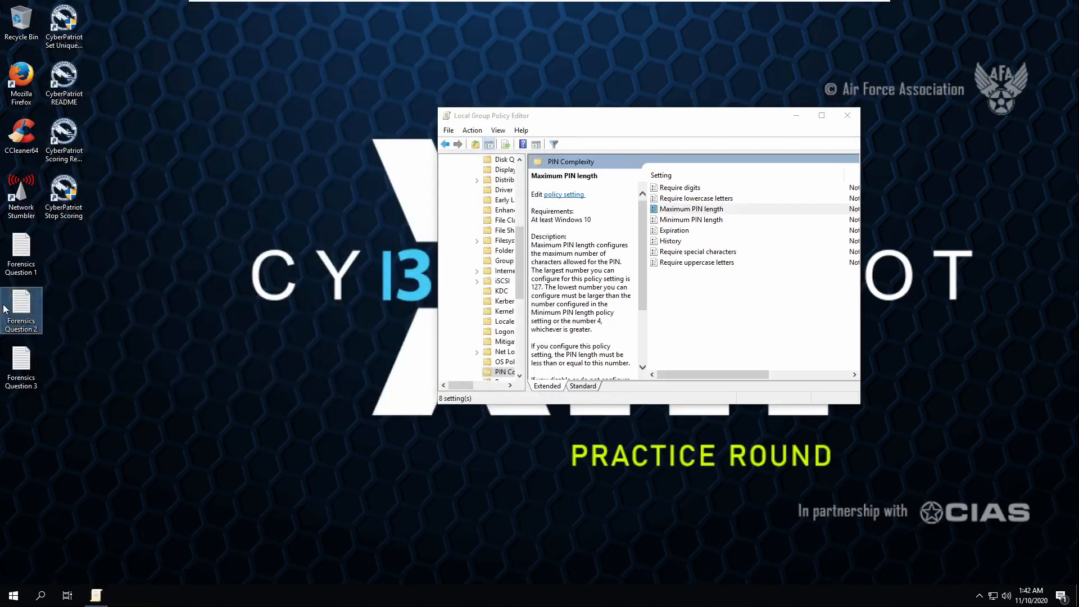
- Open Forensics Question 2 and select its ROT13-encoded message
double_click(16, 303)
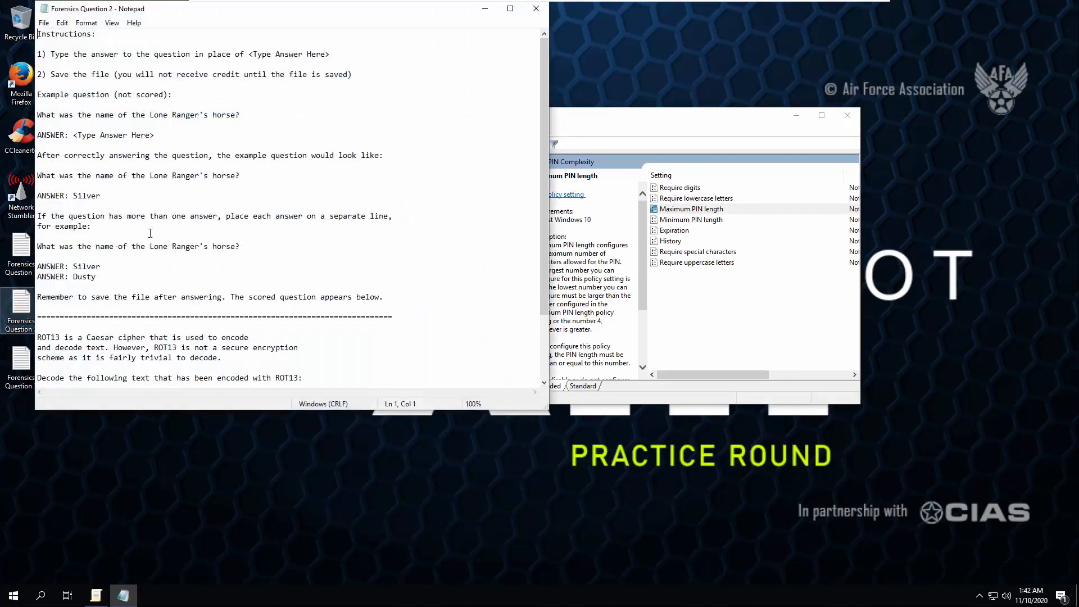
scroll(233, 334, down, 3)
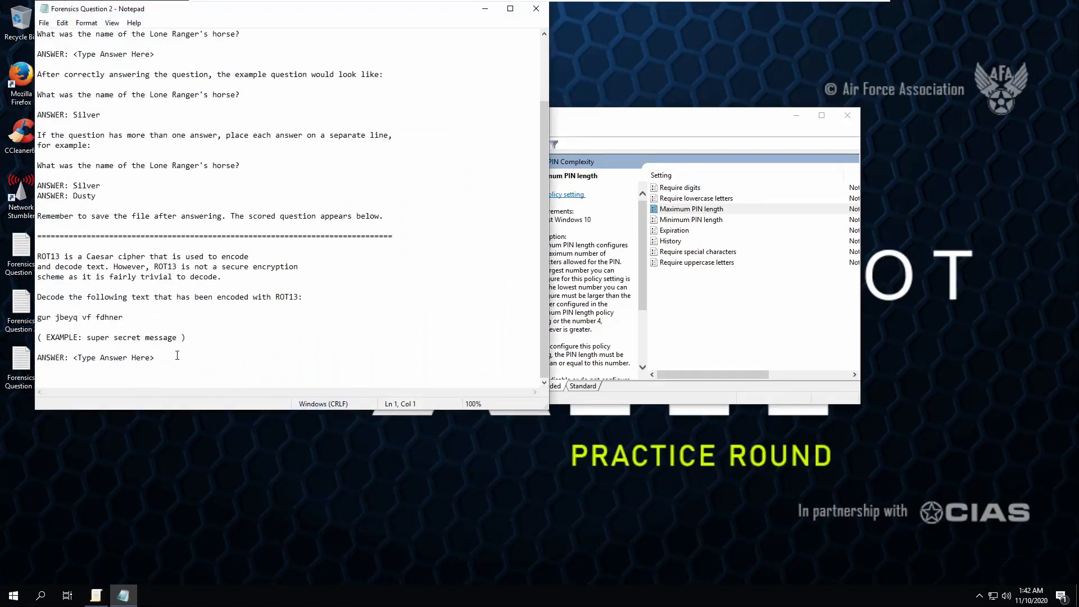
drag(150, 317, 39, 316)
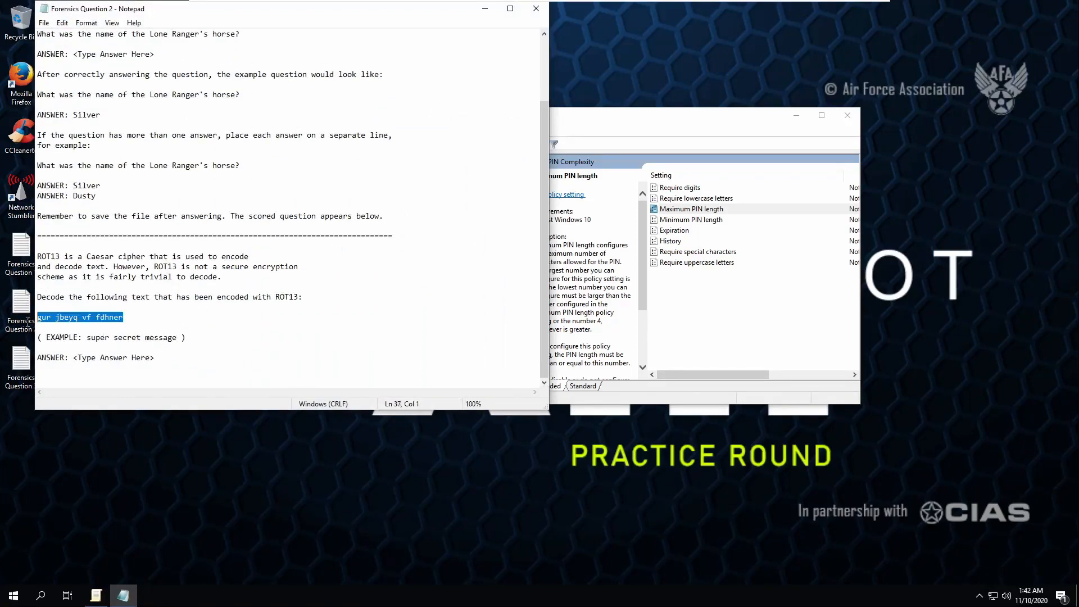
drag(272, 297, 285, 297)
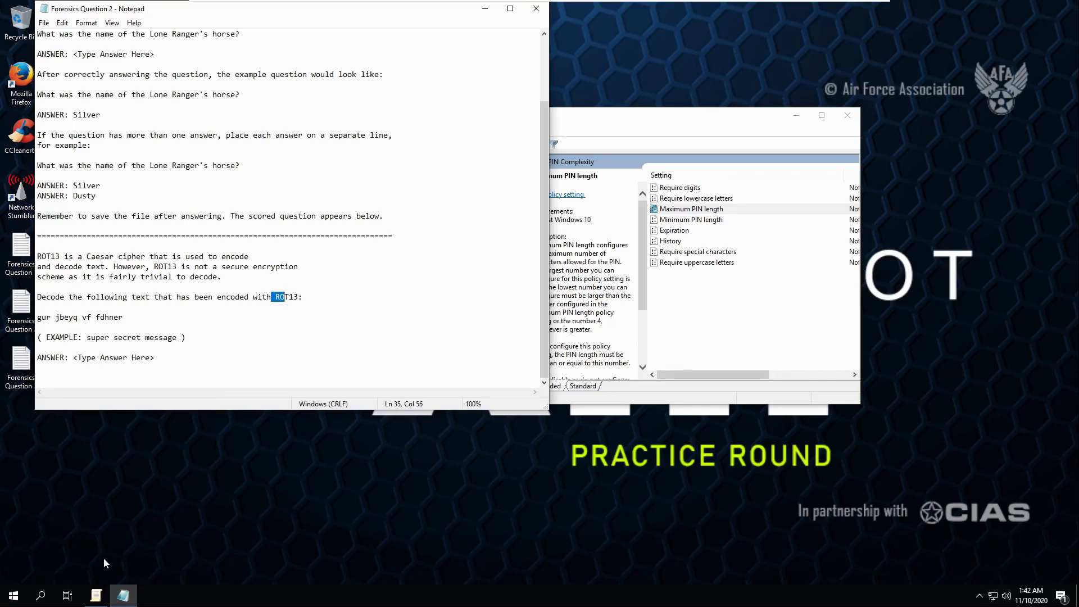
- Launch Mozilla Firefox from the Start menu search 'fir'
key(super)
text(fire)
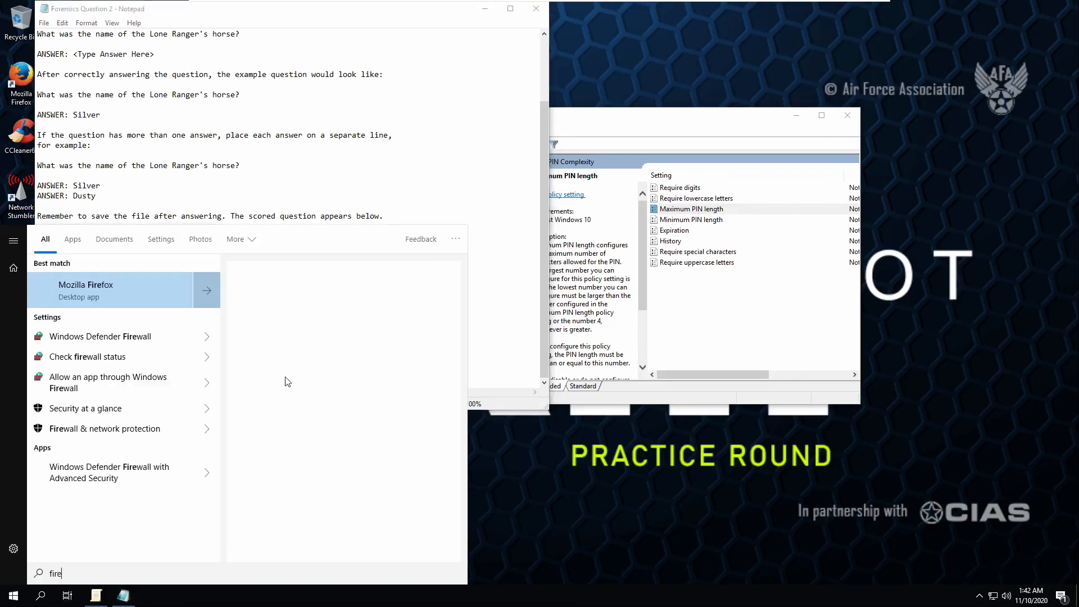
key(Return)
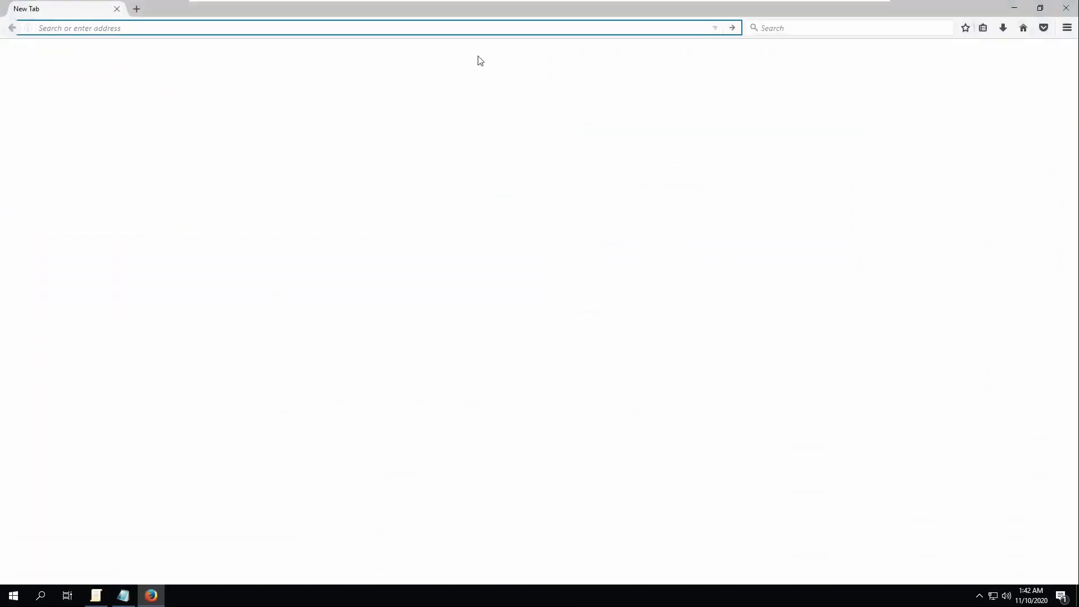
- Decode the pasted ciphertext with Cryptii's ROT13 decoder and select 'the world is square'
text(cryptii)
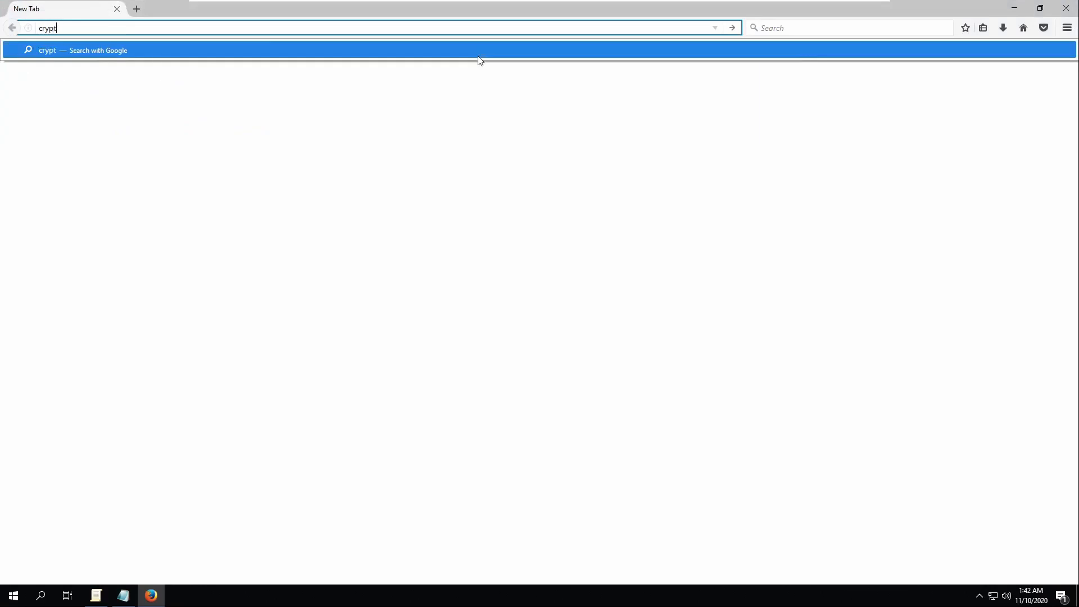
text(.com)
key(Return)
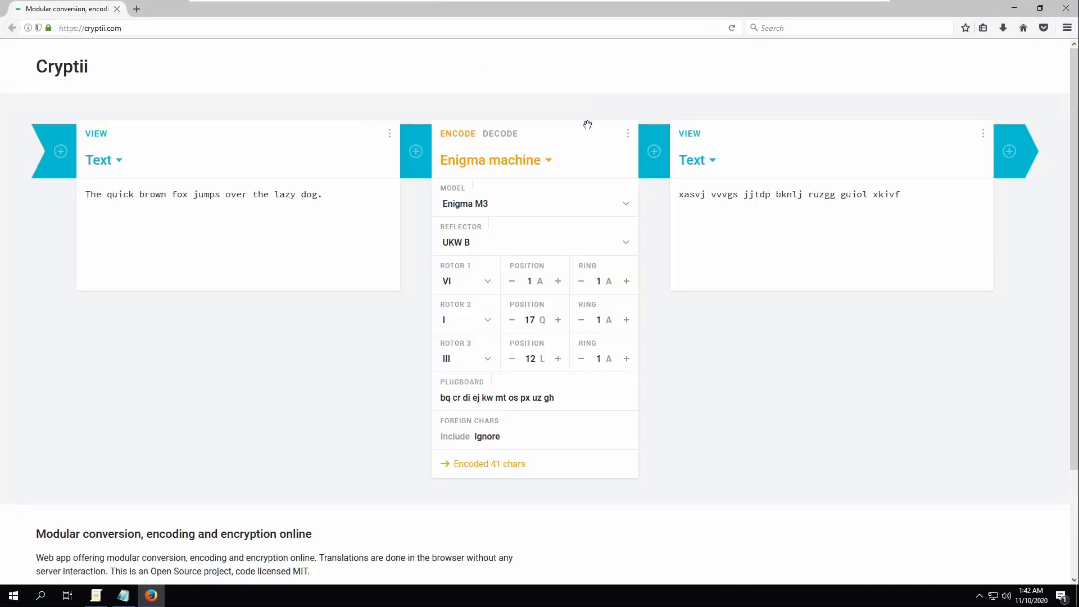
click(514, 135)
click(528, 161)
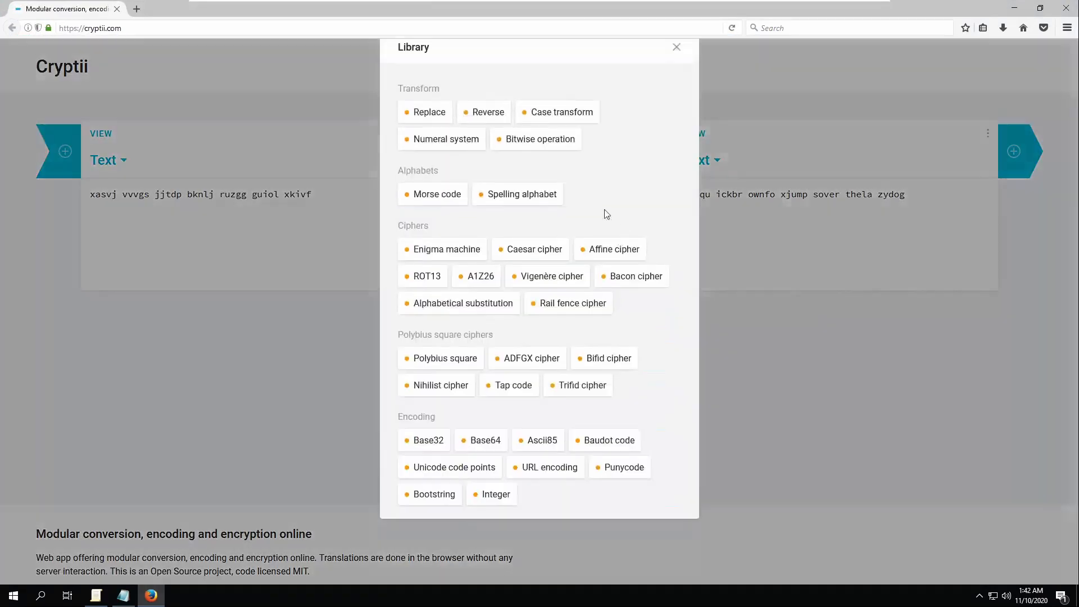
scroll(503, 368, down, 1)
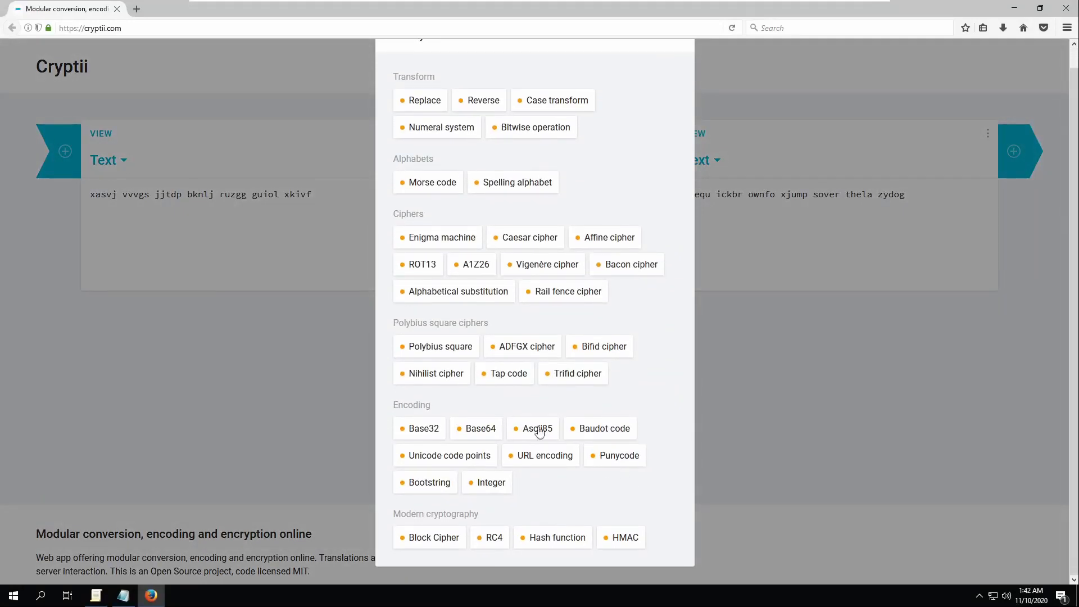
click(418, 266)
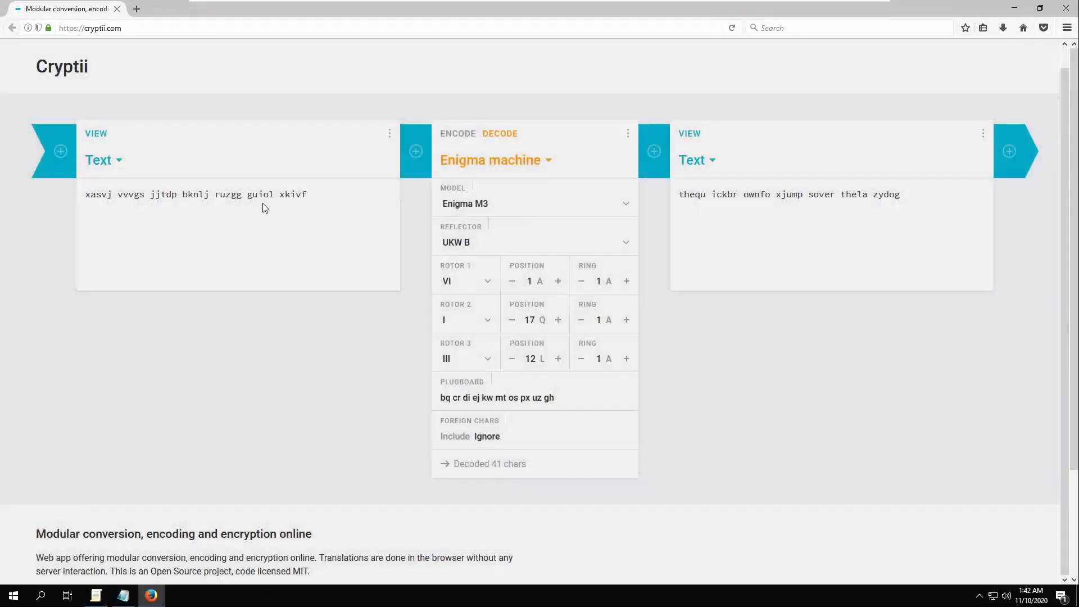
key(ctrl+a)
text(gur jbeyq vf fdhner)
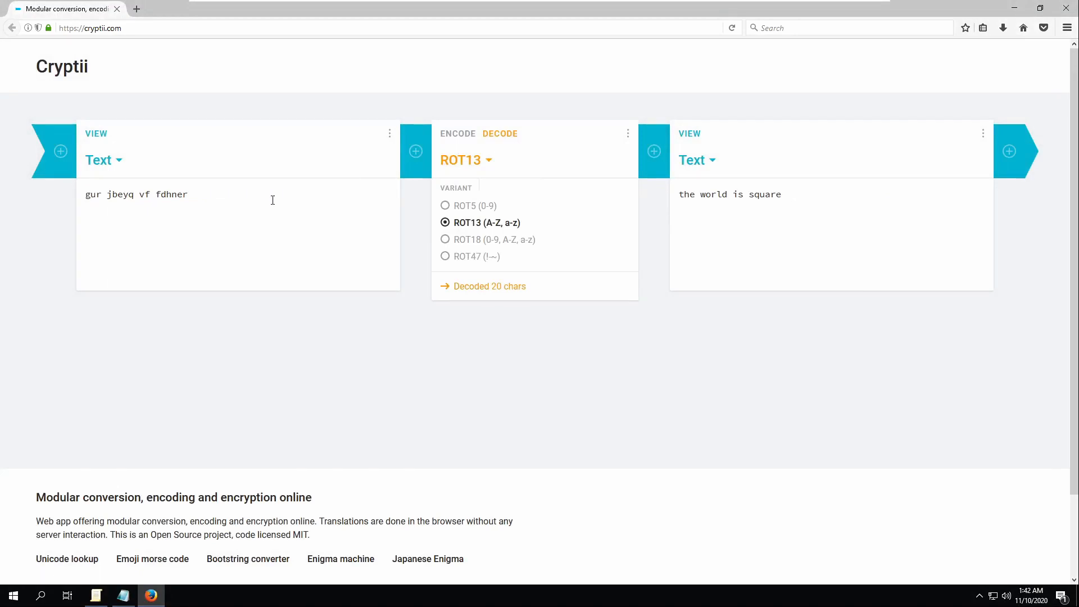
triple_click(731, 197)
key(ctrl+c)
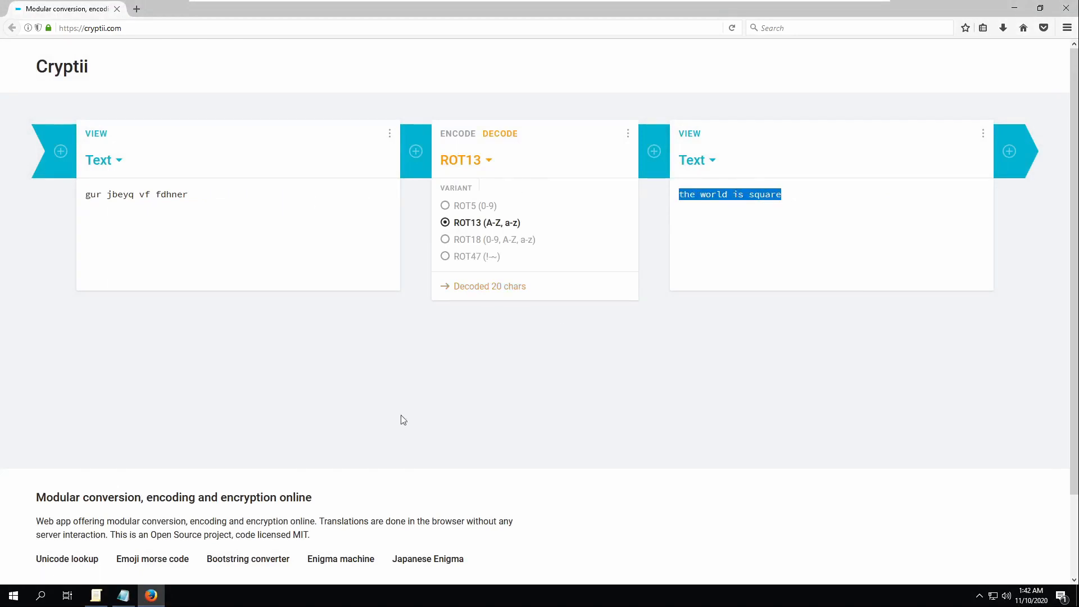
- Paste 'the world is square' over Forensics Question 2's answer placeholder
click(123, 595)
click(181, 357)
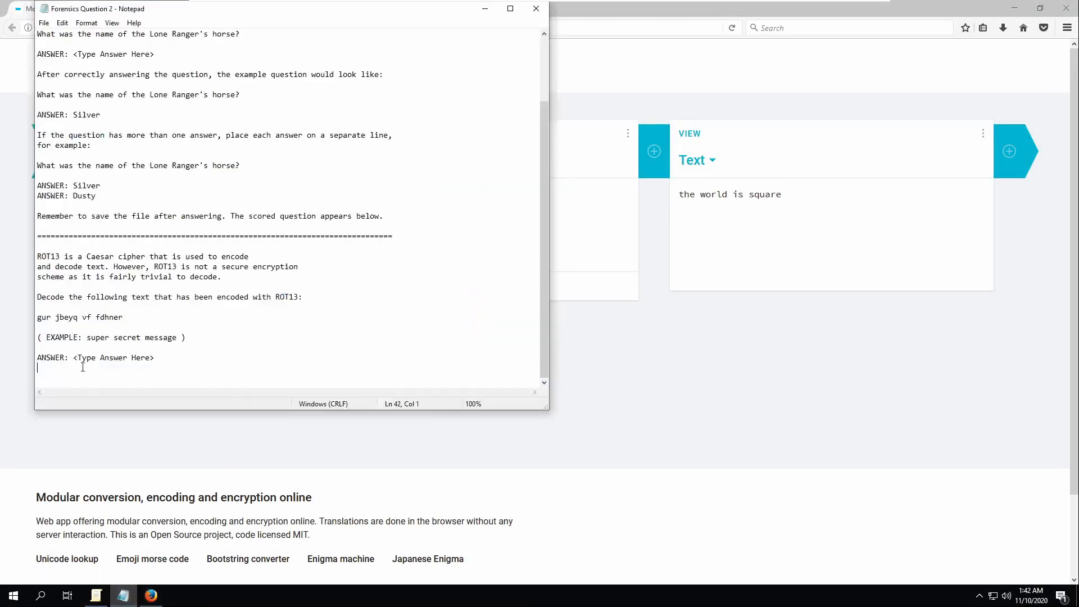
drag(155, 358, 73, 358)
key(ctrl+v)
- Close Question 2 and open Forensics Question 3, reading its request for redxiii.png's SHA256 sum
click(536, 8)
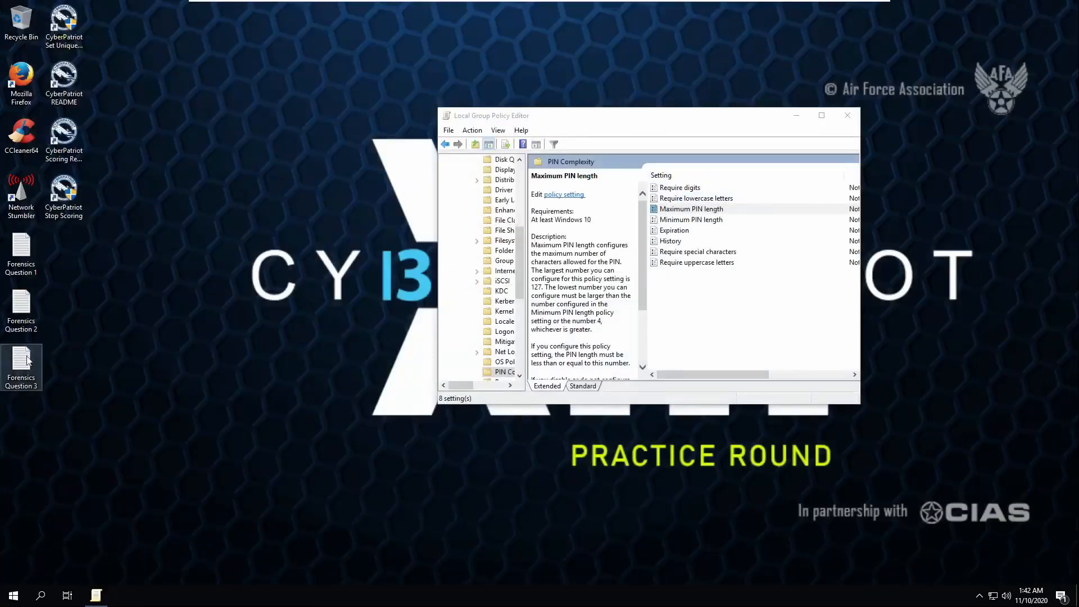
double_click(23, 363)
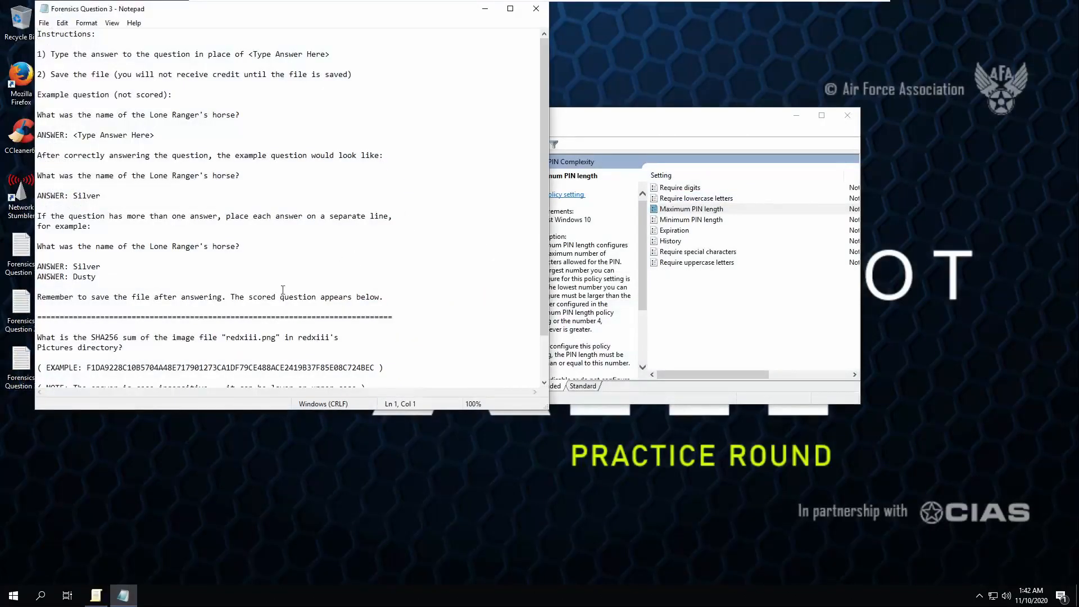
scroll(255, 317, down, 2)
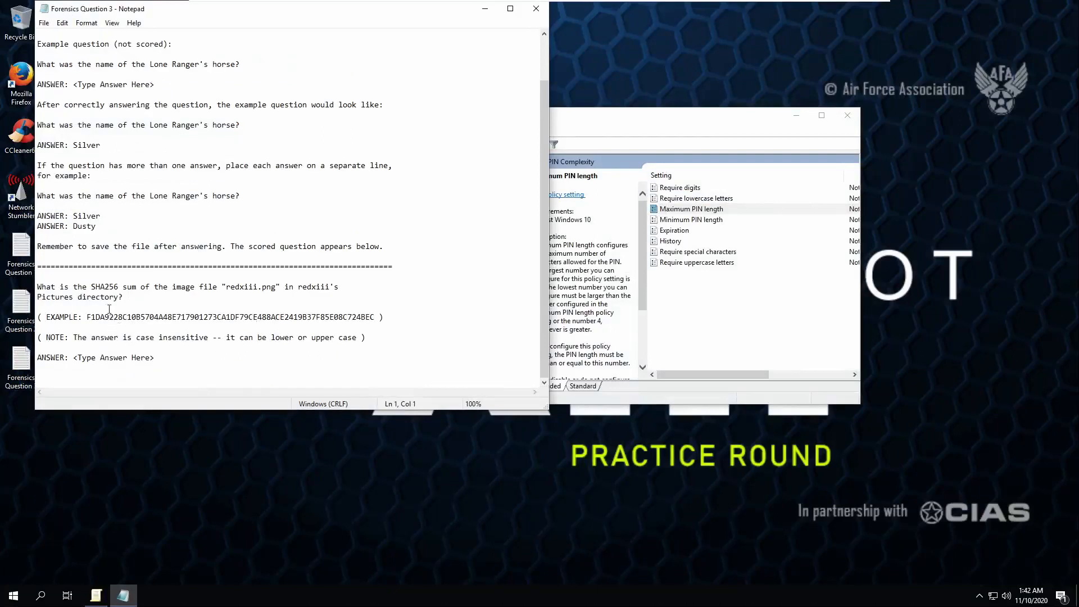
mouse_move(87, 287)
mouse_down()
mouse_move(150, 288)
mouse_move(87, 287)
mouse_up()
double_click(98, 287)
click(222, 287)
double_click(245, 287)
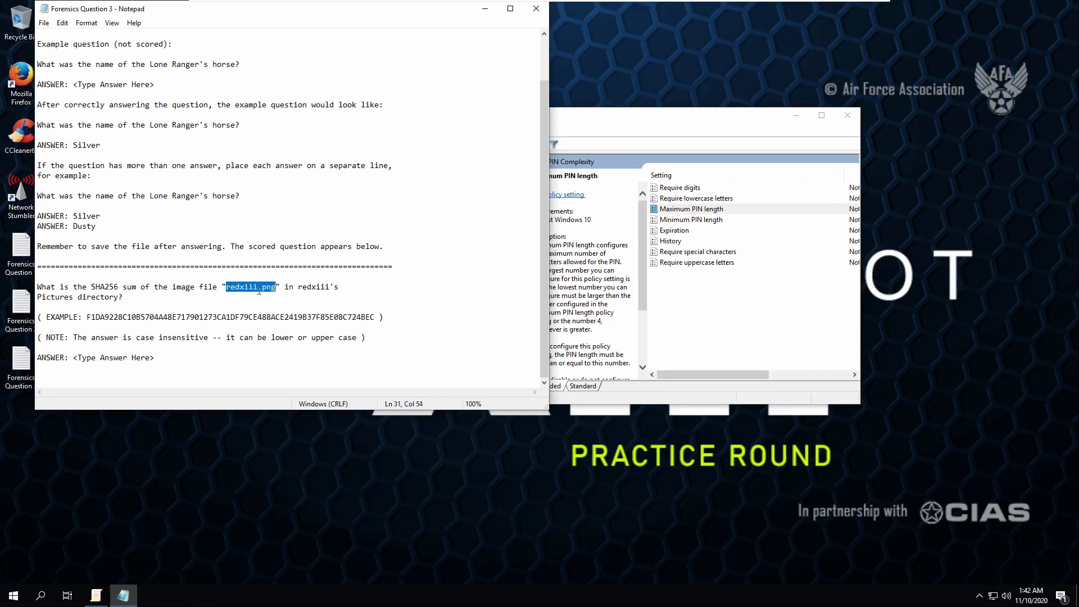
double_click(117, 296)
click(186, 318)
key(super)
- Open Windows PowerShell and change into the user redxiii's Pictures folder
text(powers)
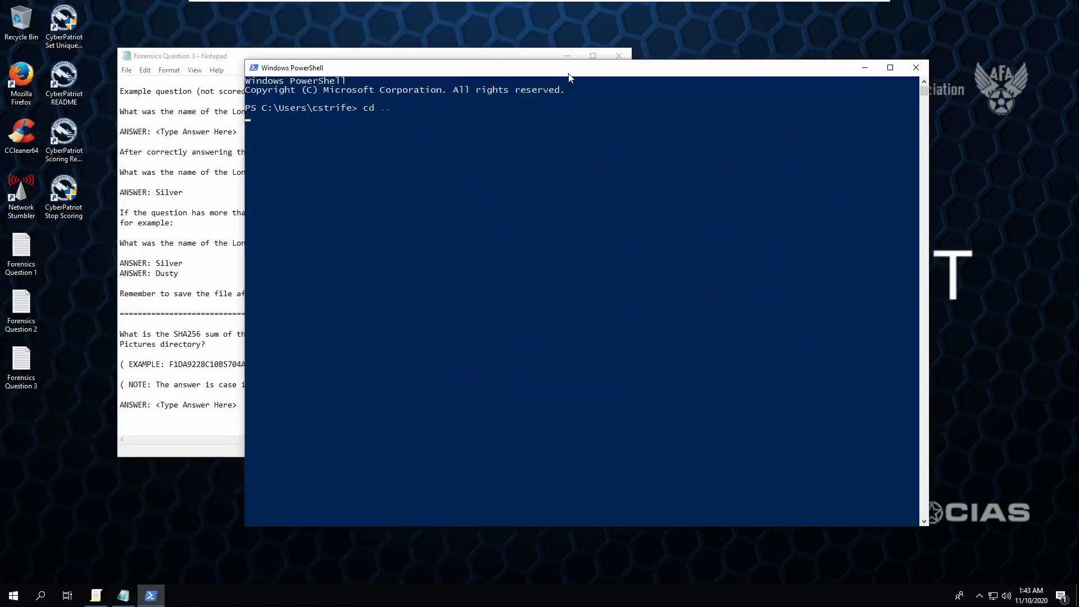
key(Return)
text(cd .\red)
key(Tab)
key(Return)
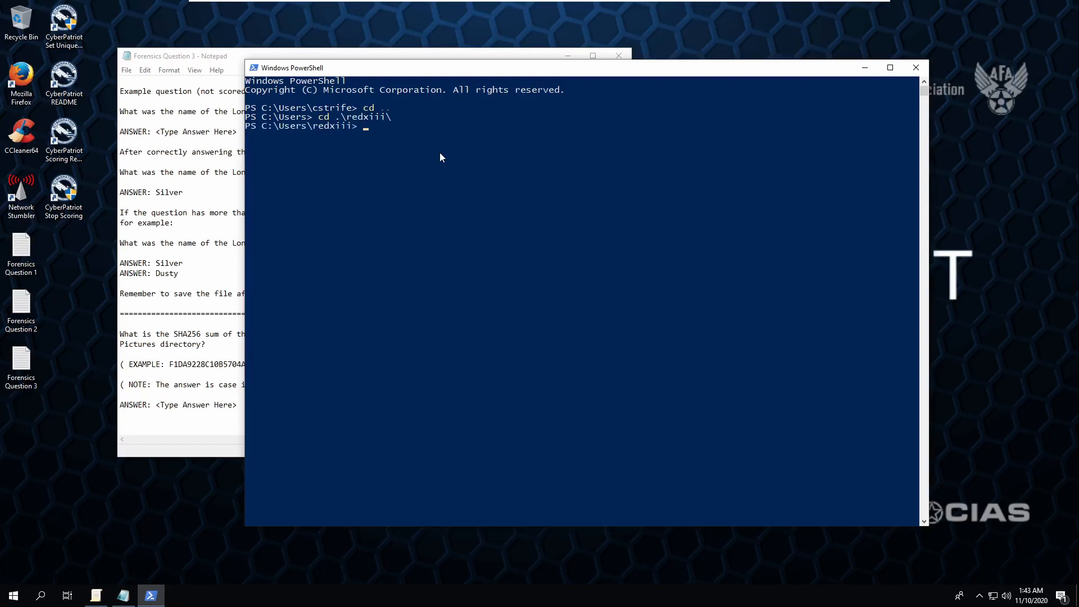
text(cd pi)
key(Tab)
key(Return)
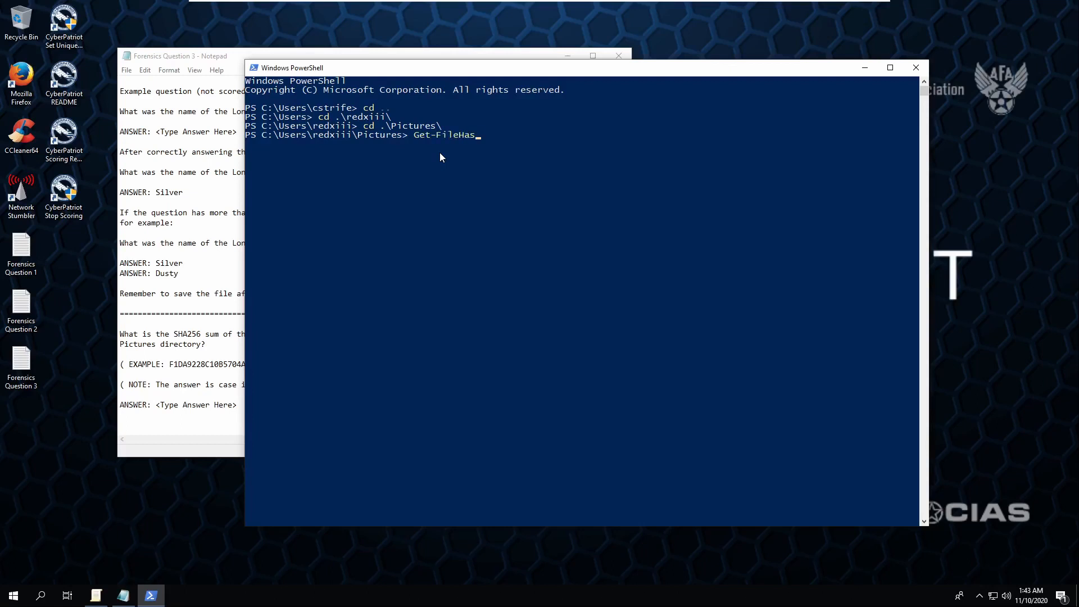
- Run Get-FileHash .\redxiii.png | format-list and copy the SHA256 hash value
text(h)
text( .\red)
key(Tab)
text(| format-list)
key(Return)
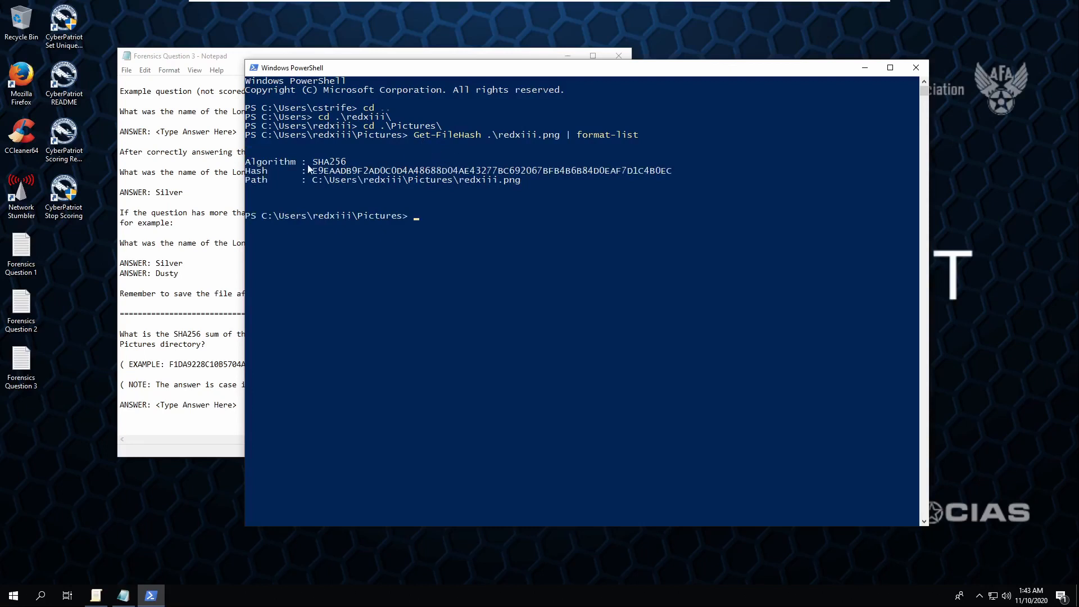
drag(313, 171, 674, 176)
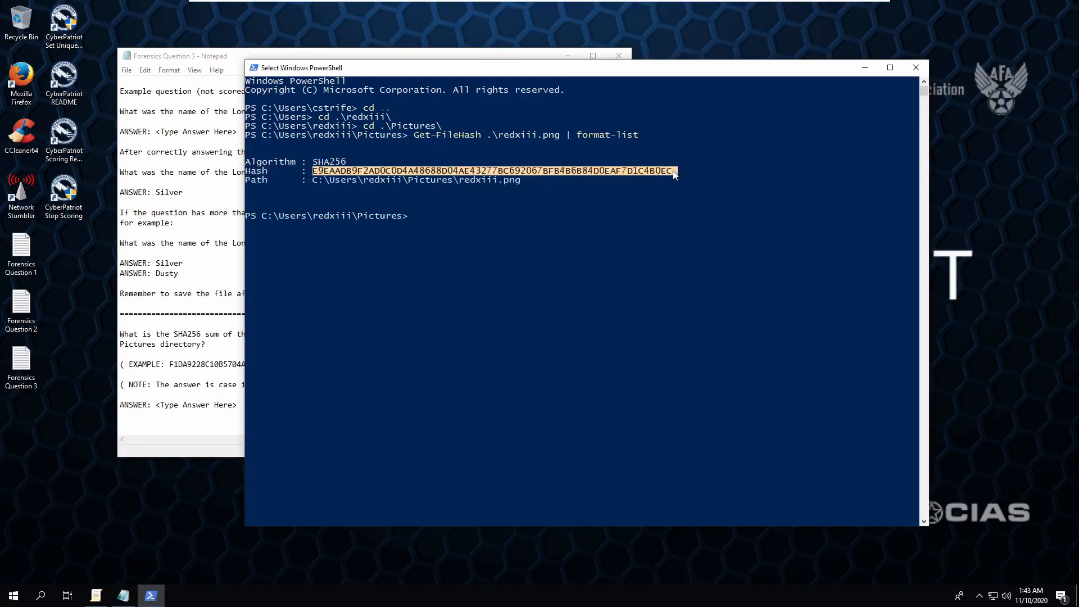
right_click(674, 175)
double_click(21, 362)
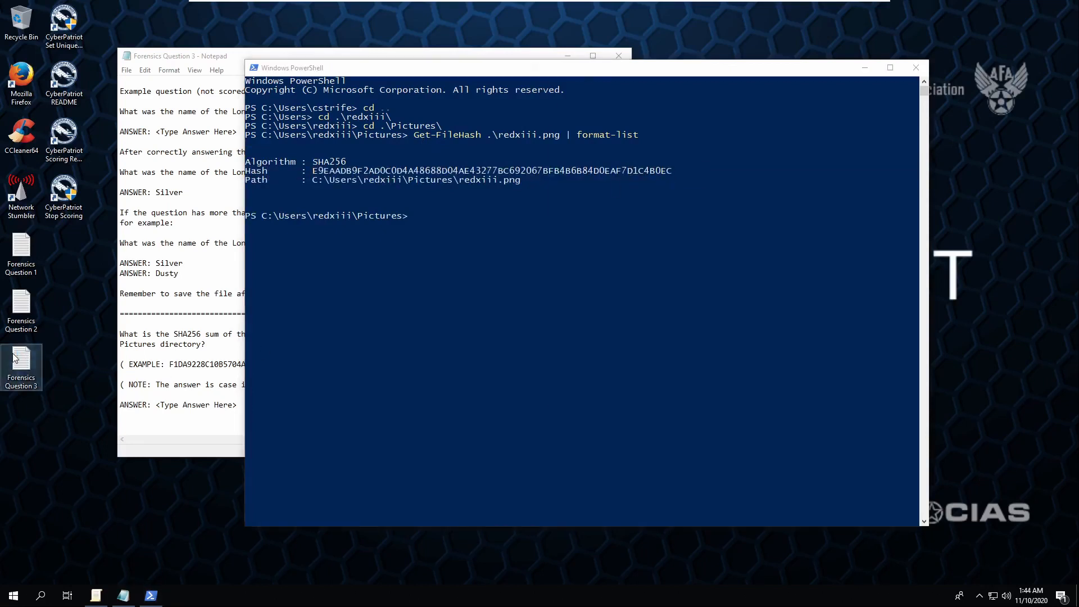
- Paste the copied SHA256 hash over Forensics Question 3's answer placeholder
scroll(346, 351, down, 2)
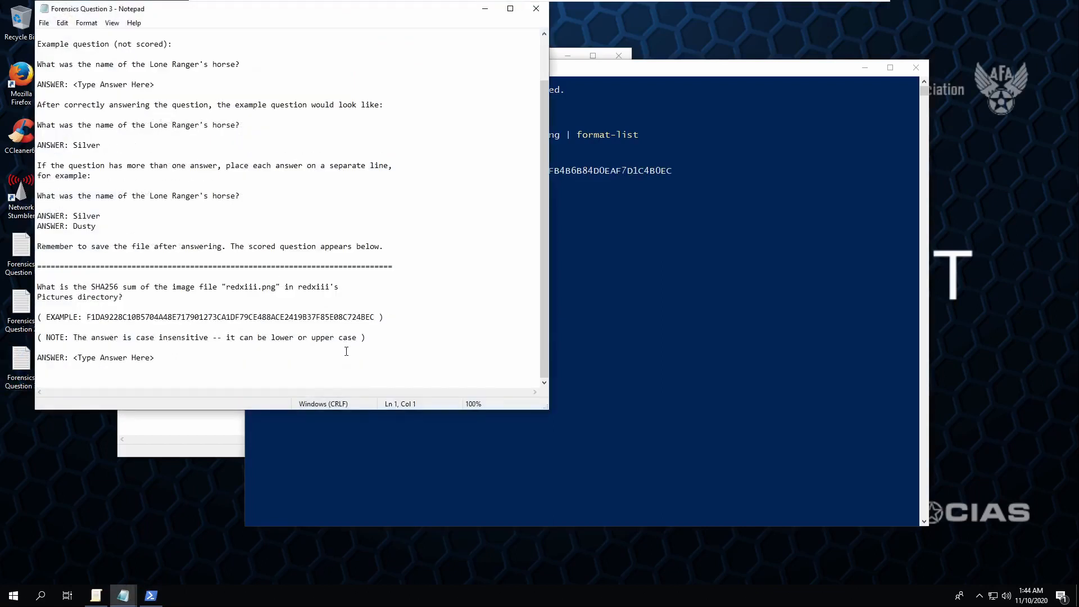
click(214, 360)
shift+click(74, 357)
text(E9EAADB9F2AD0C0D4A48688D04AE43277BC692067BFB4B6B84D0EAF7D1C4B0EC)
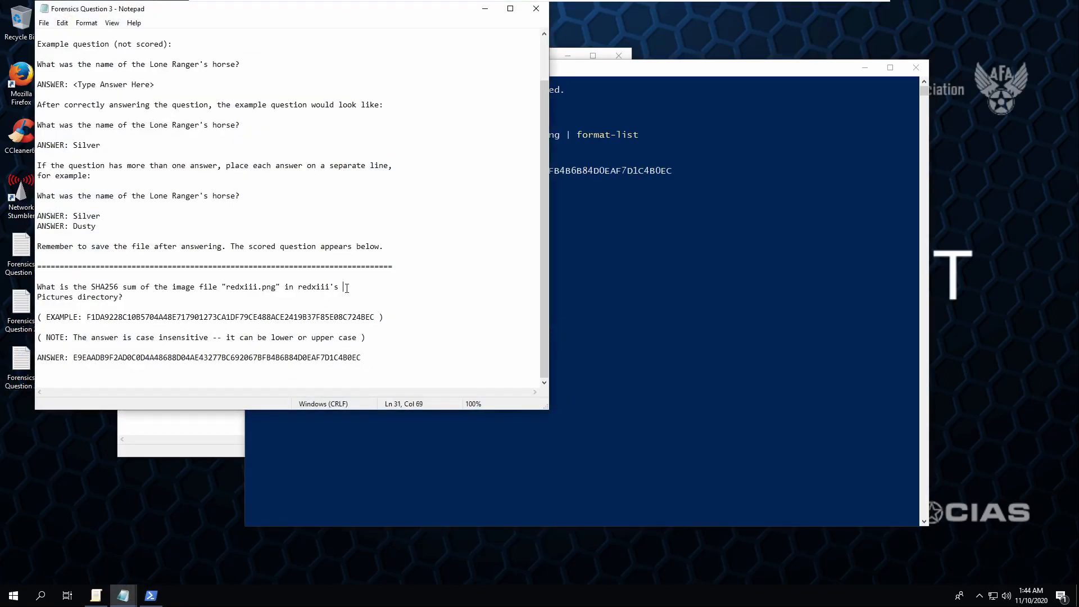
click(70, 357)
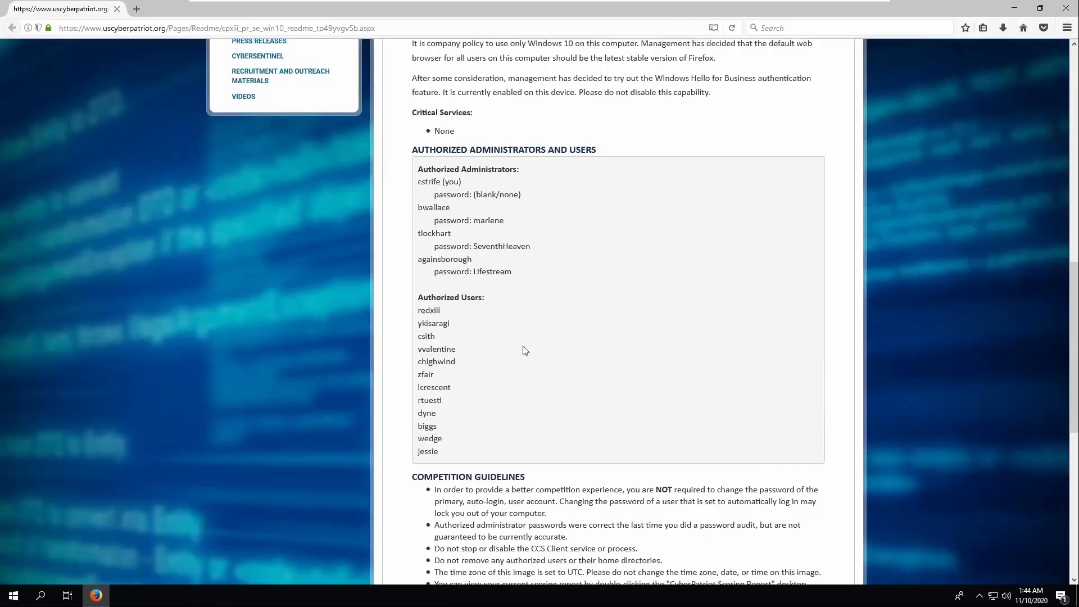
scroll(523, 348, down, 3)
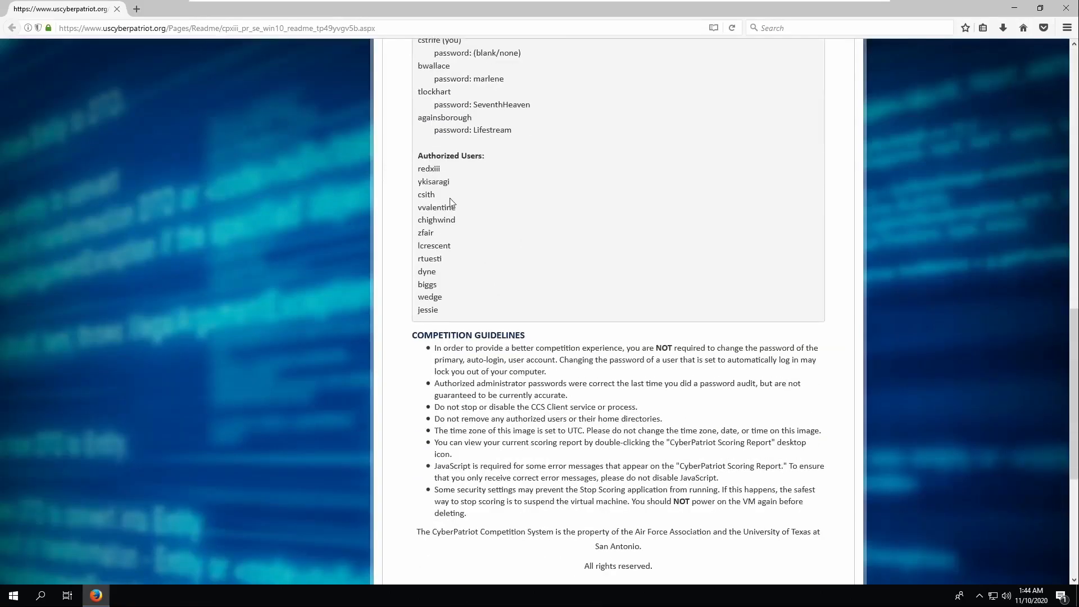
- Scroll the README to the authorized users and run lusrmgr.msc from the Run box
scroll(450, 202, up, 3)
key(super+r)
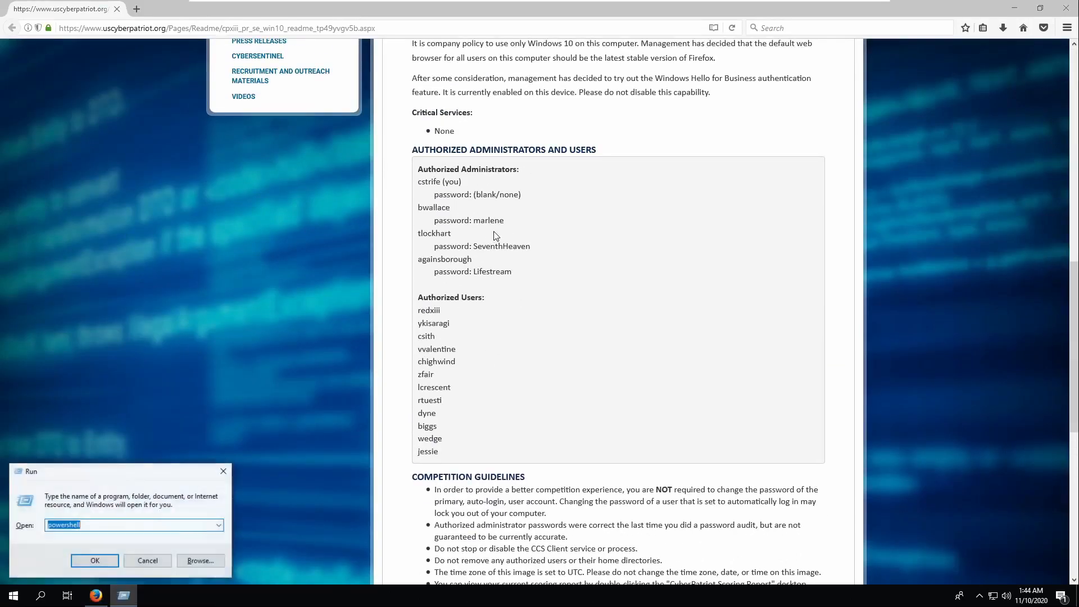
text(lusrmgr.msc)
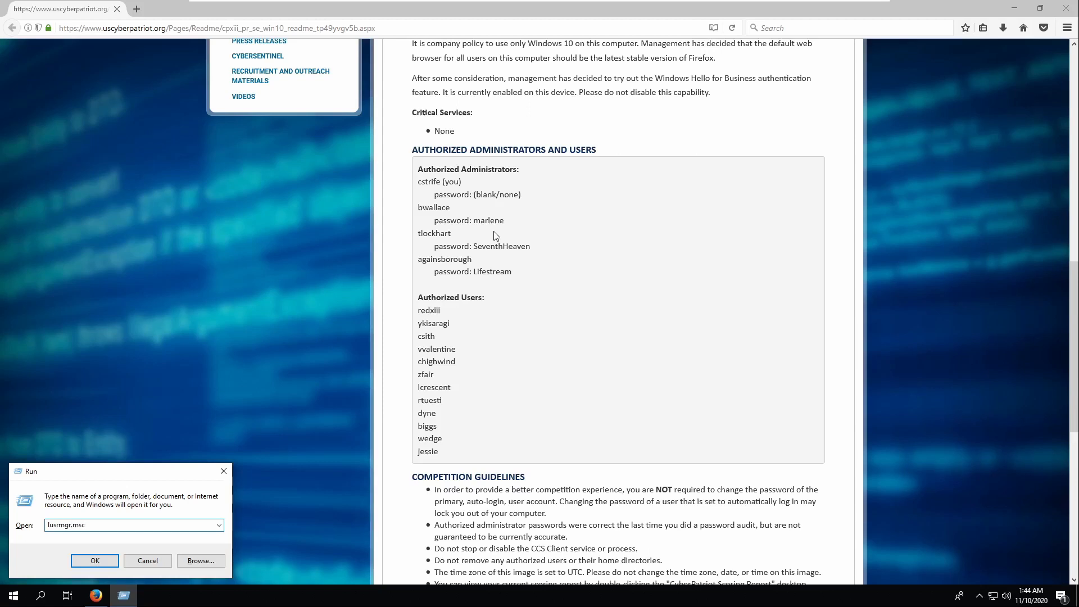
key(Return)
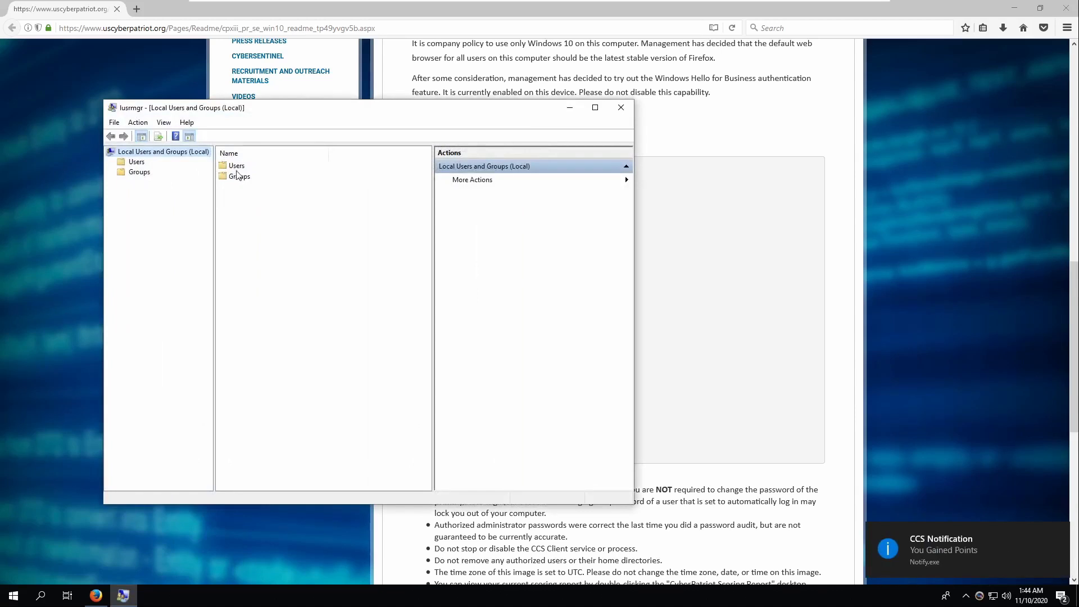
- Open the Users folder and move the lusrmgr window to the right, beside the readme's authorized users
click(238, 166)
double_click(245, 165)
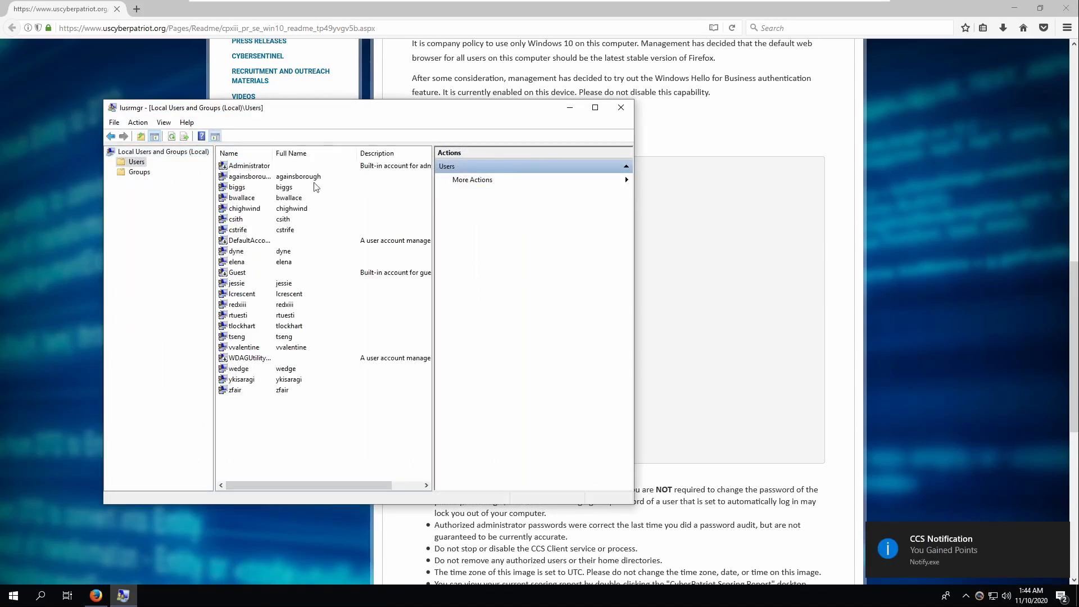
drag(282, 108, 253, 99)
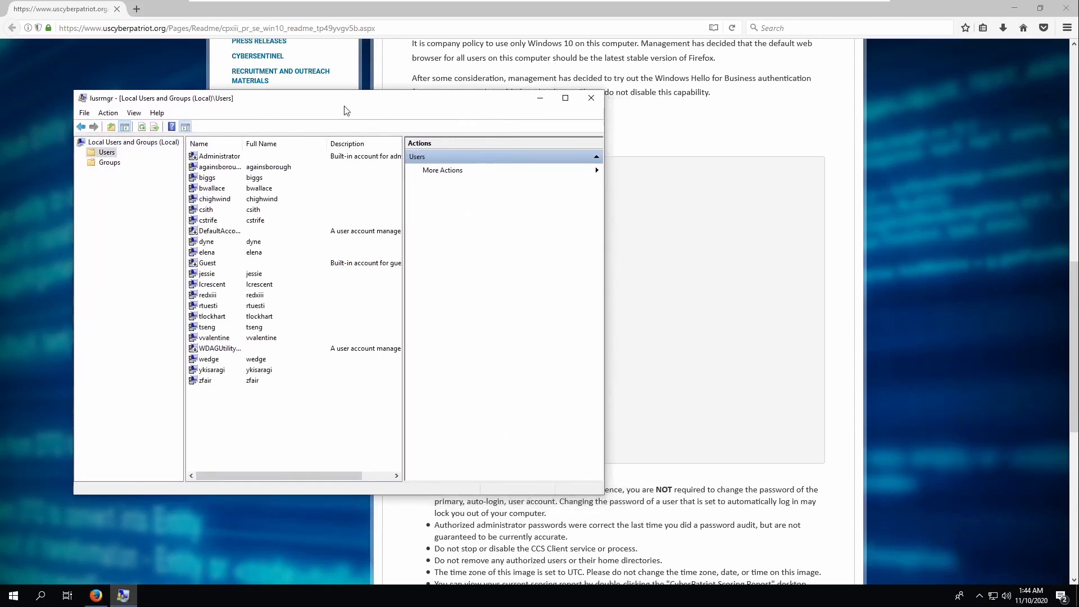
drag(439, 103, 982, 121)
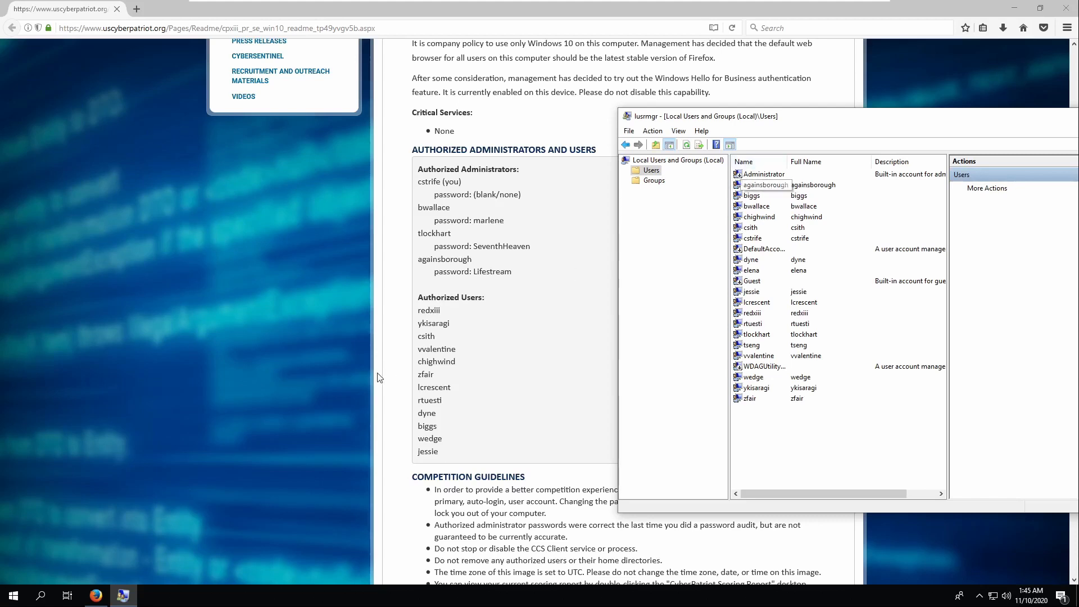
- Check the first accounts against the readme and delete the unauthorized elena account
click(759, 220)
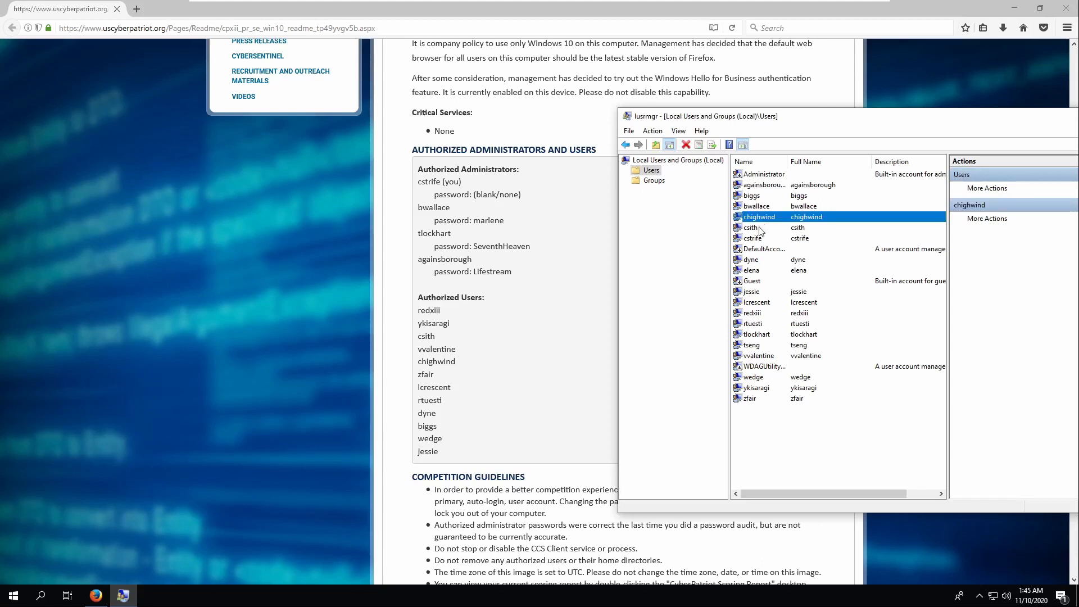
click(758, 229)
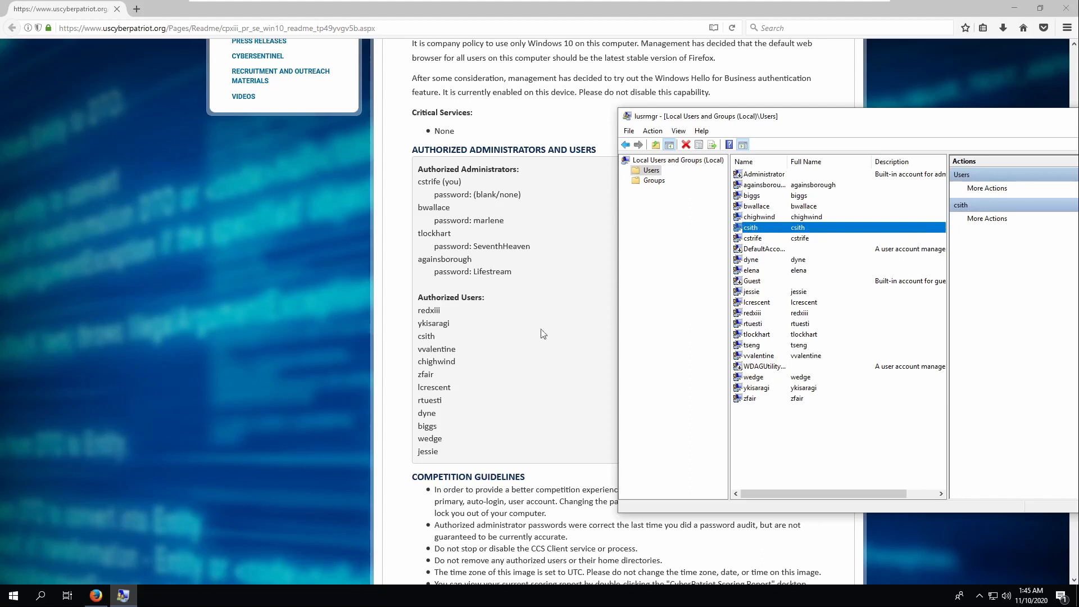
click(757, 241)
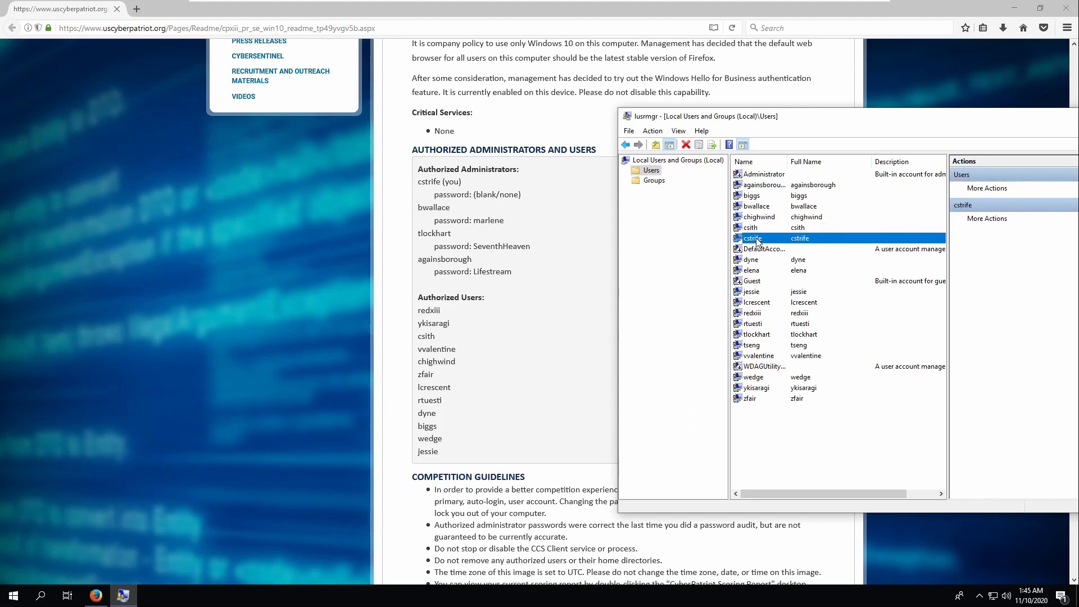
click(772, 264)
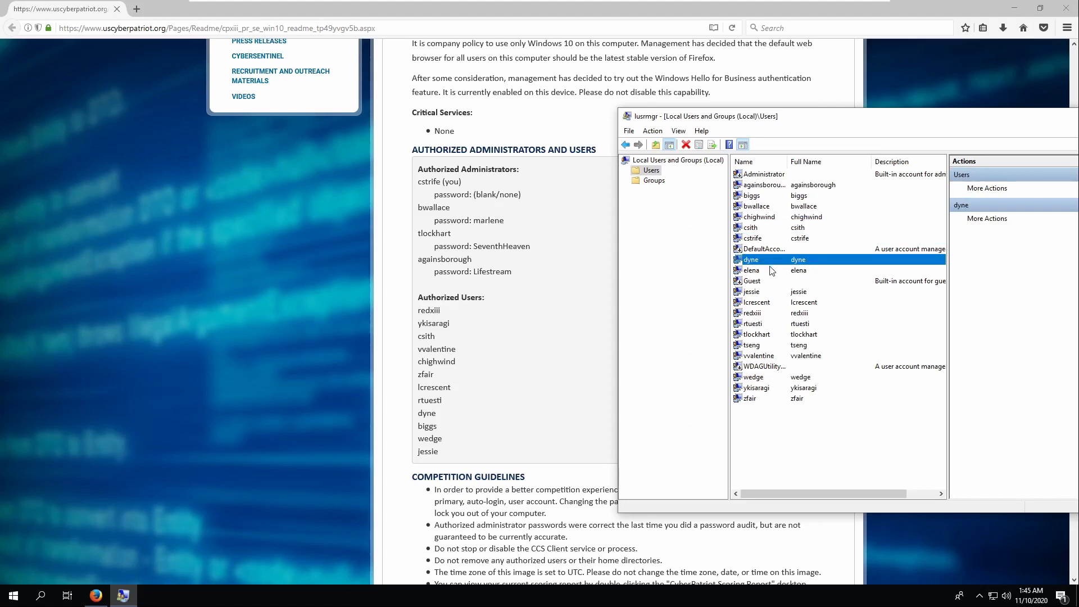
right_click(772, 271)
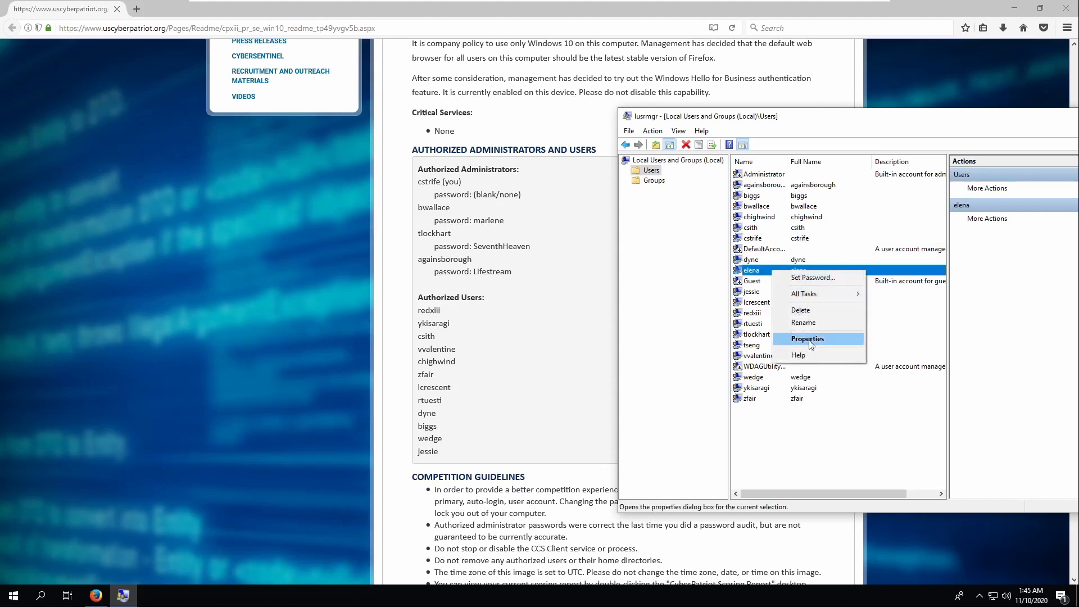
click(808, 312)
click(916, 359)
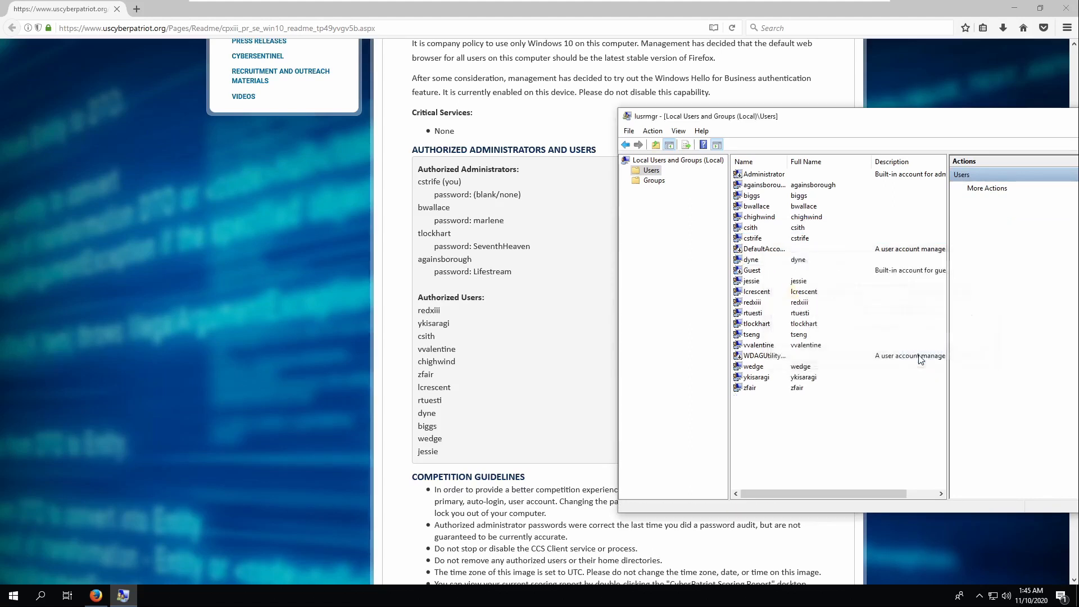
click(769, 286)
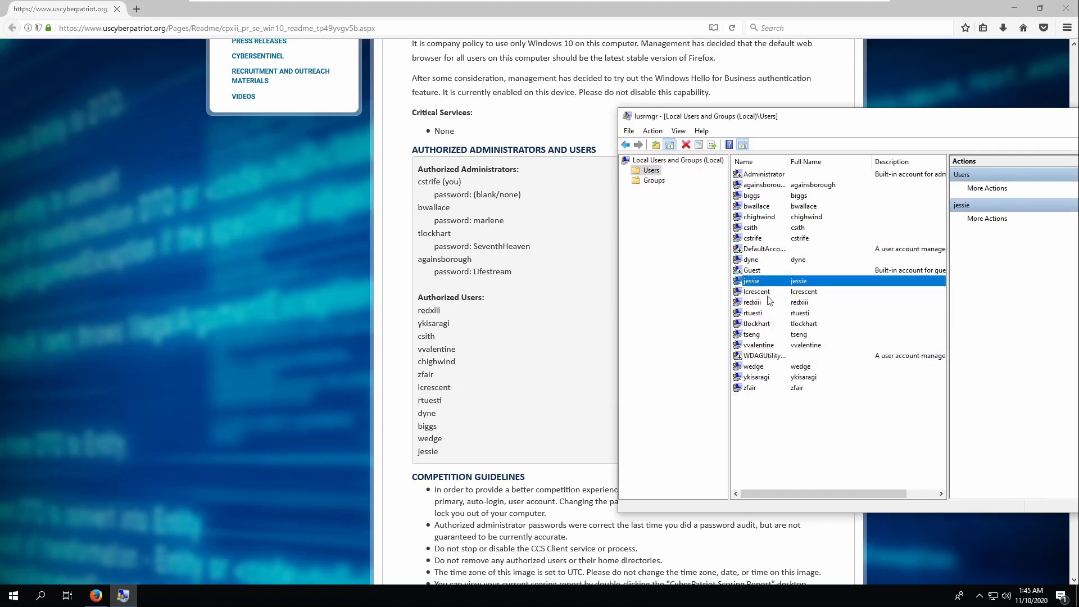
click(763, 296)
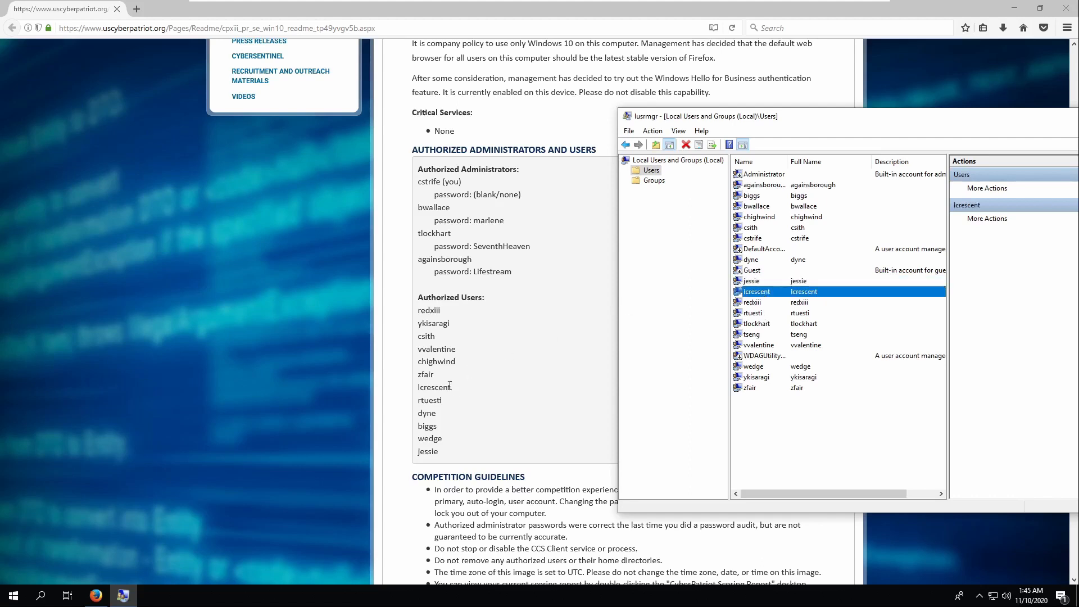
click(751, 304)
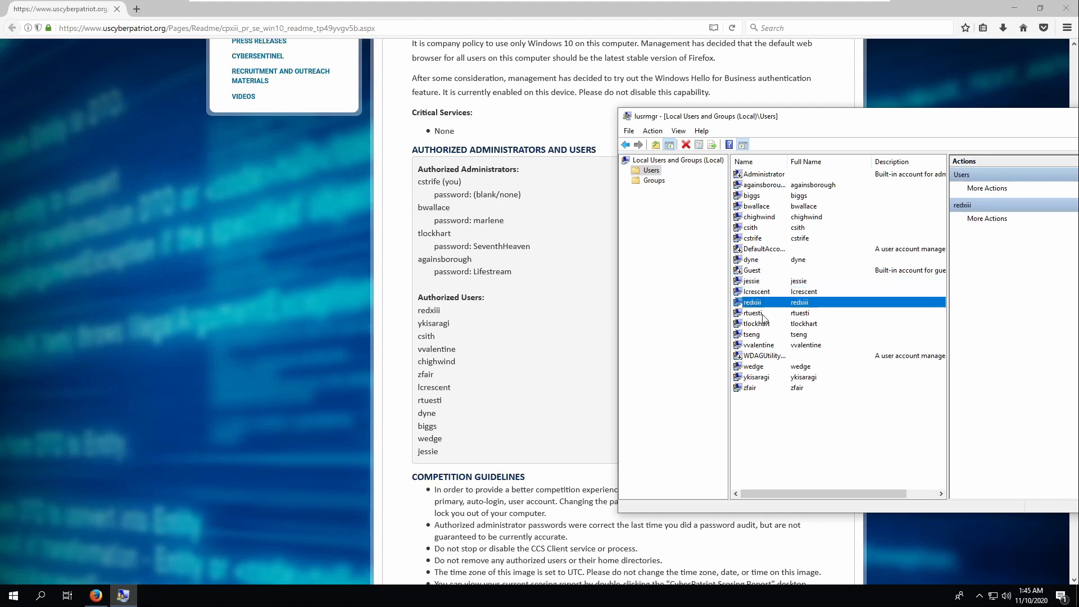
click(762, 316)
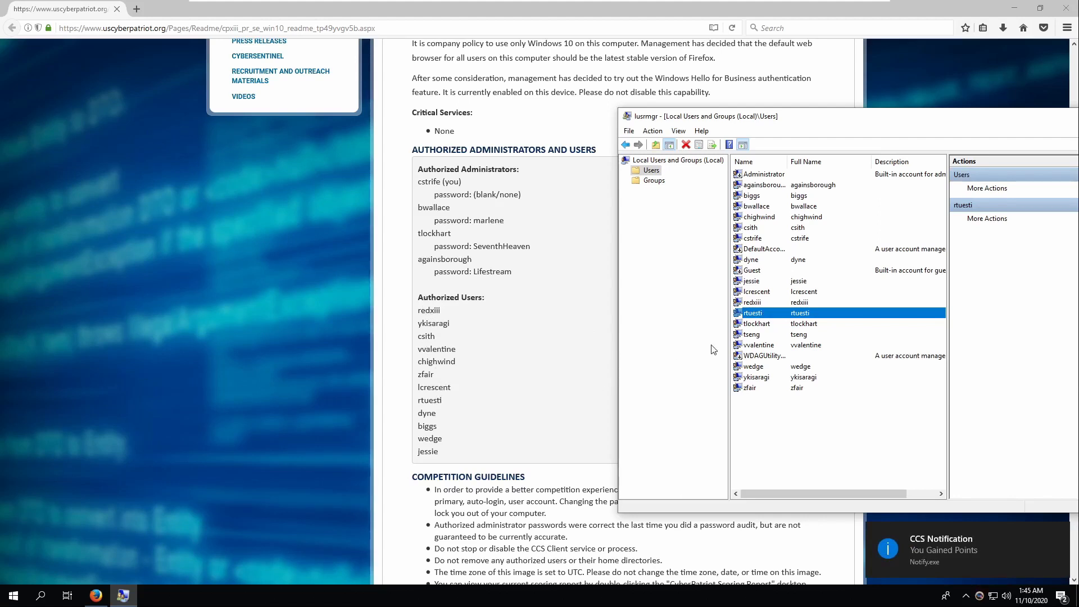
click(763, 324)
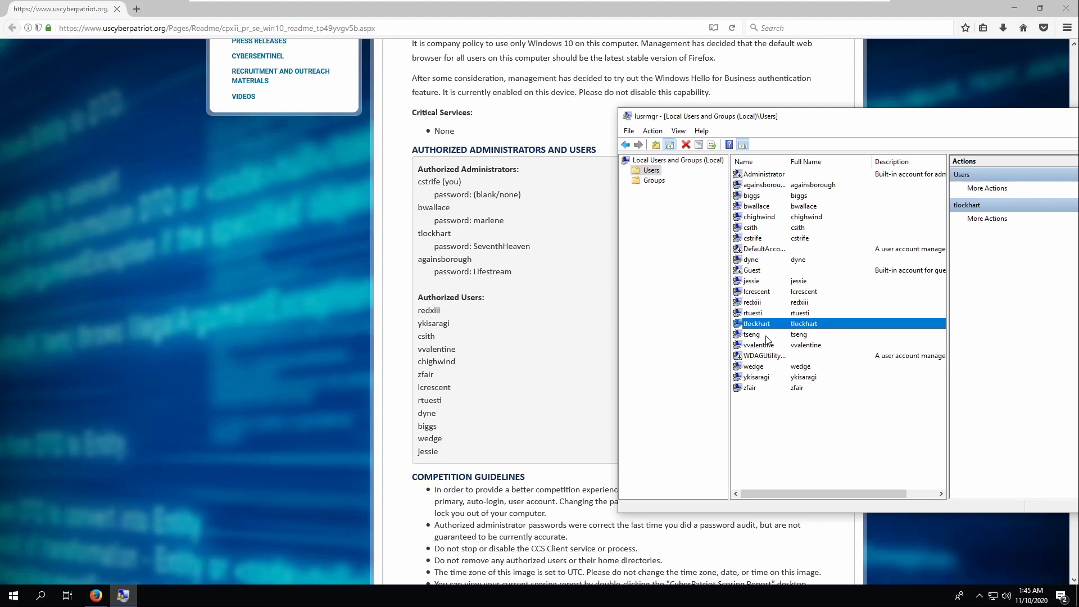
click(766, 336)
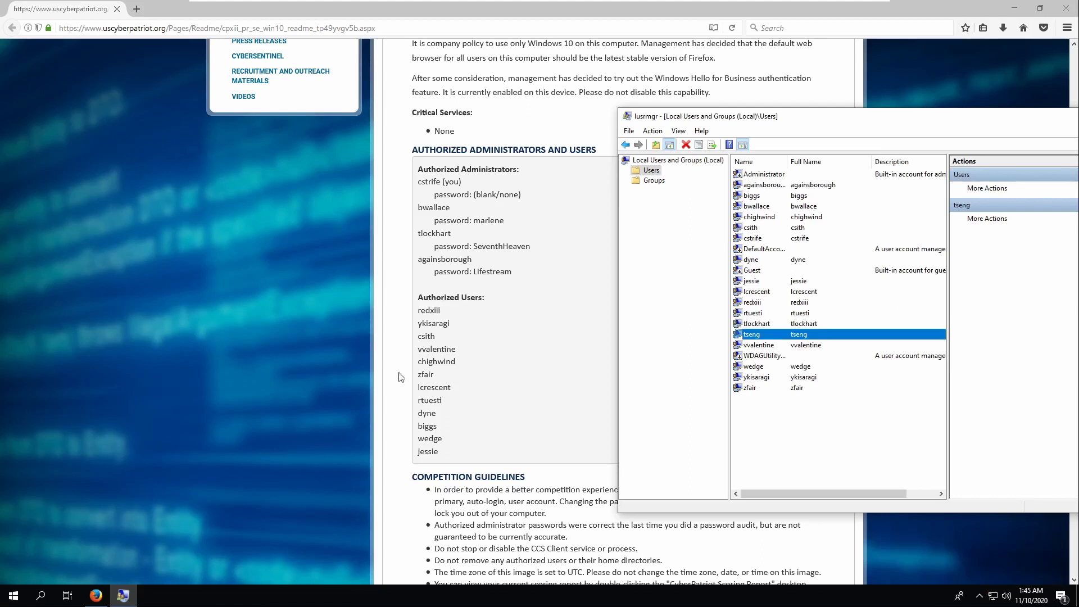
right_click(790, 338)
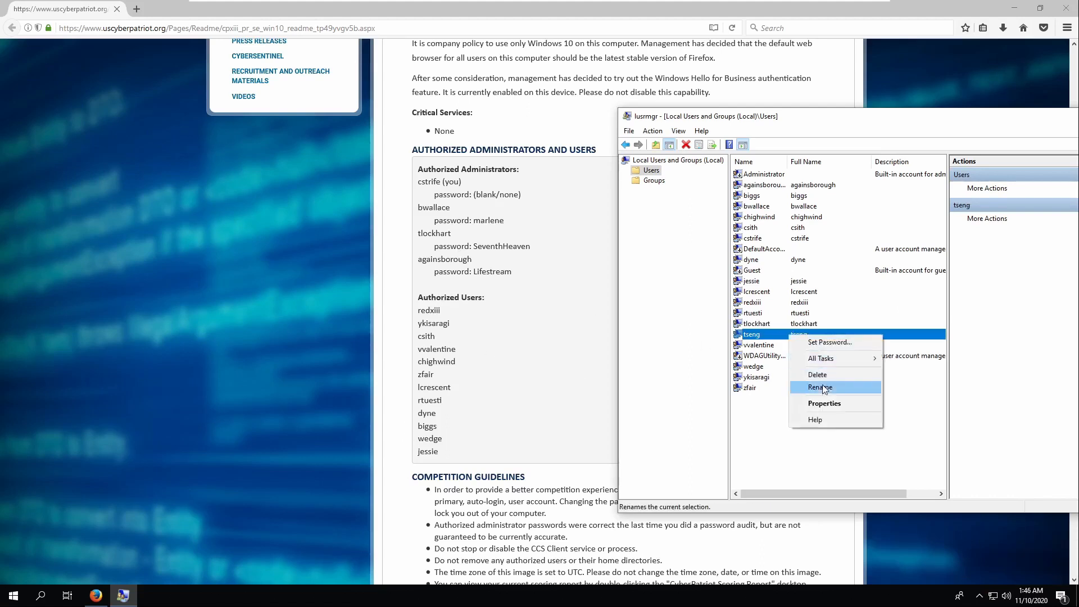
click(820, 374)
click(918, 358)
- Review the remaining accounts, vvalentine, wedge, ykisaragi and zfair, against the readme
click(766, 337)
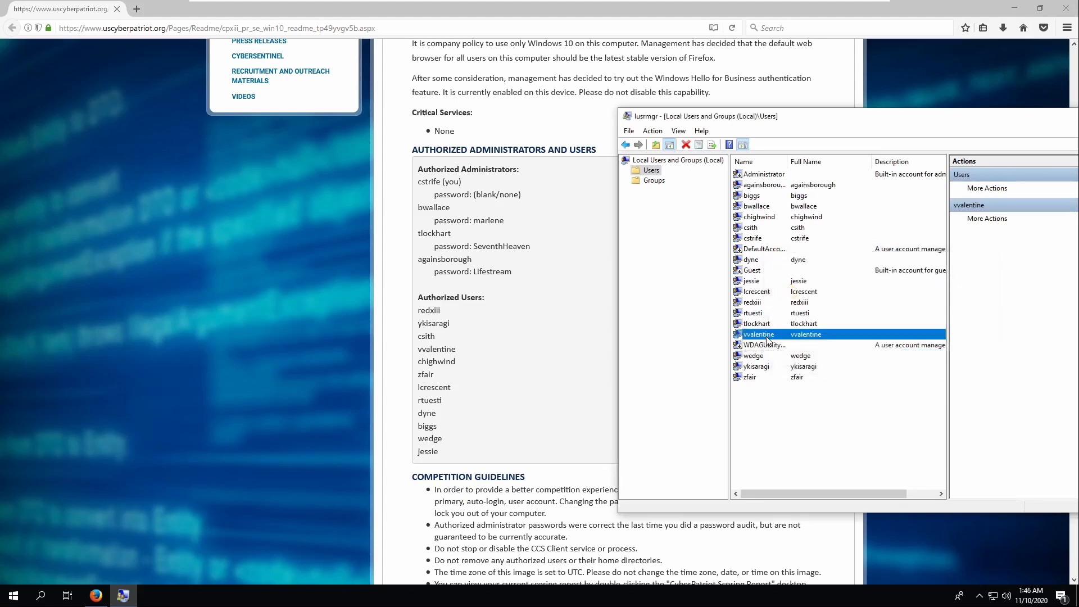
click(759, 367)
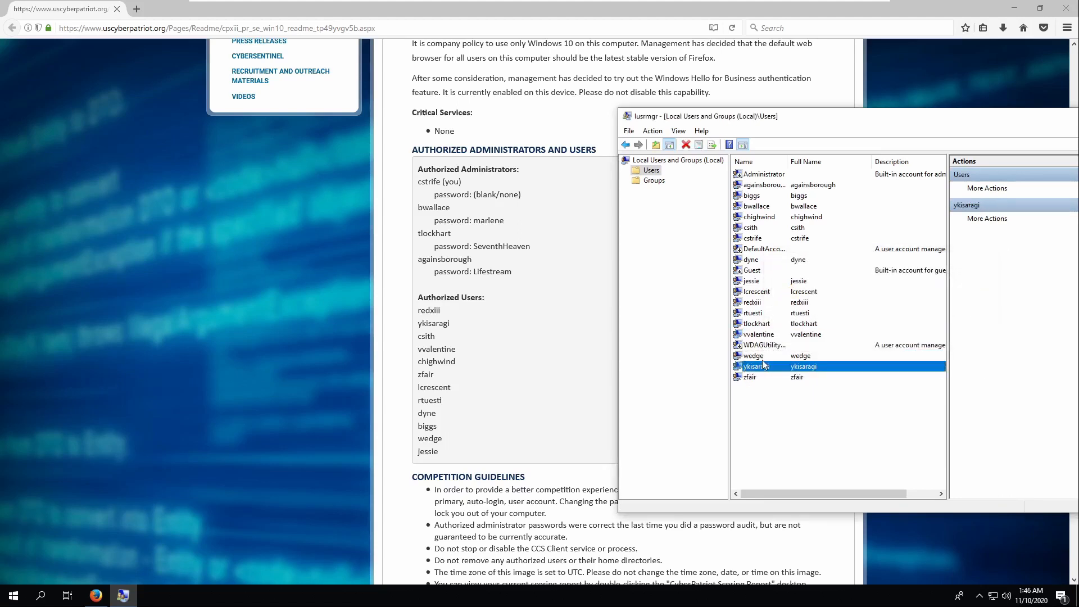
click(763, 358)
click(763, 368)
click(762, 378)
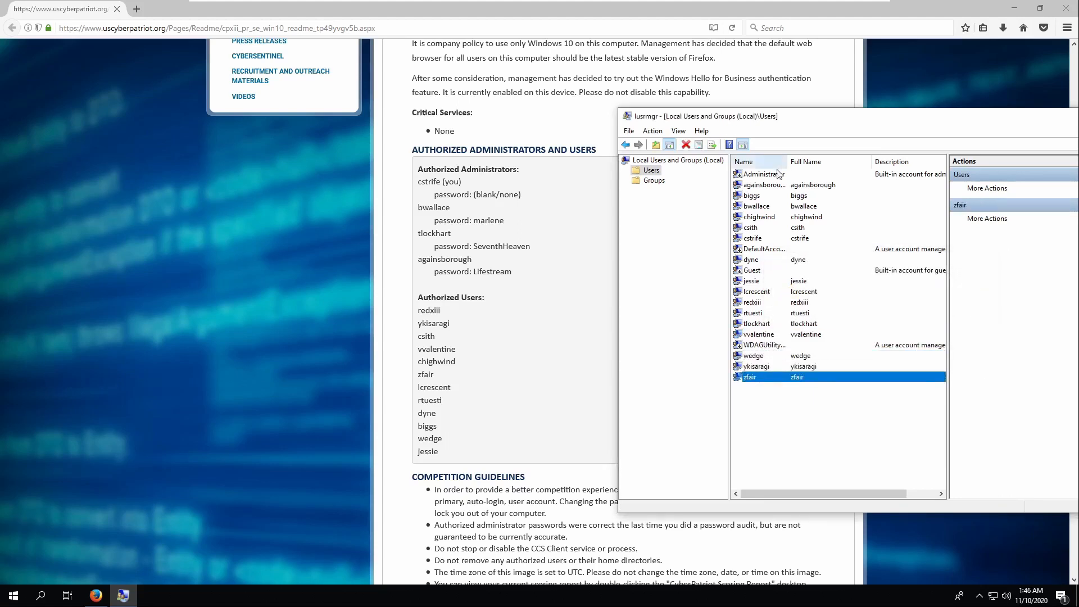
key(super)
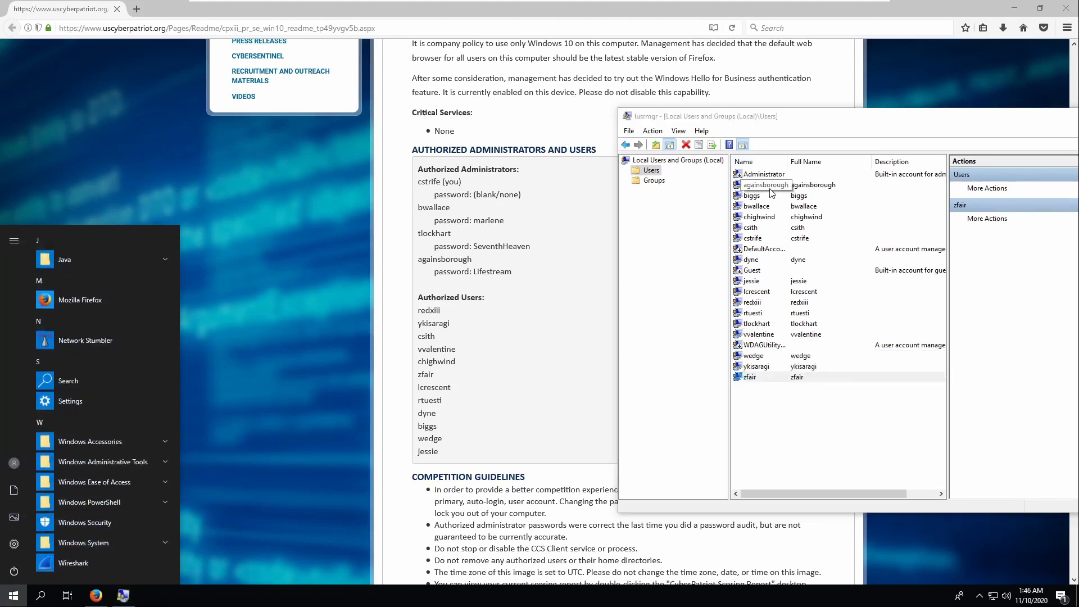
- Launch Notepad and select the new strong password written there
text(password)
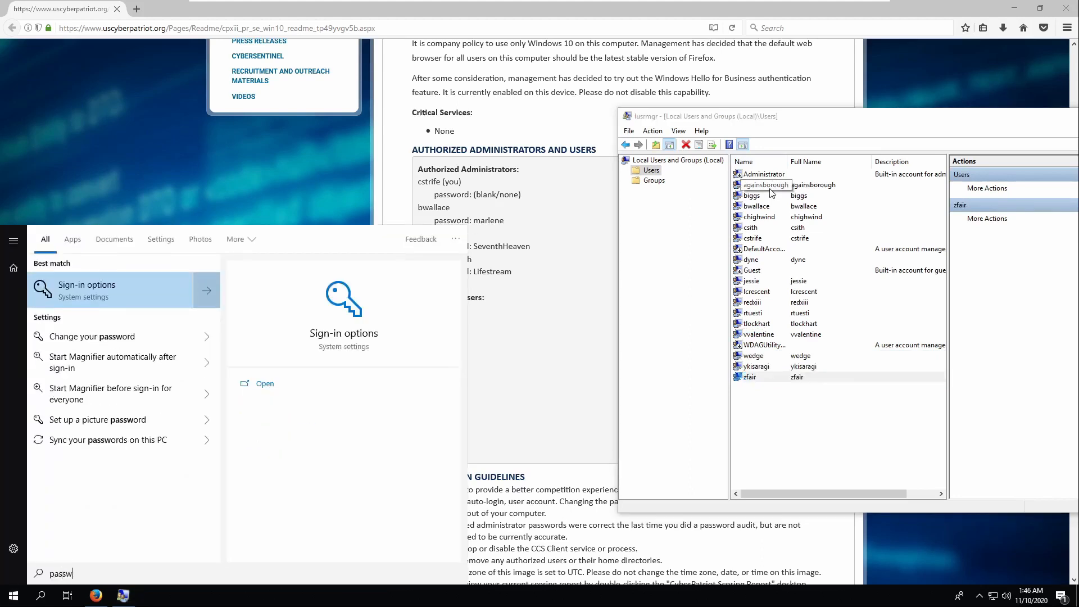
key(BackSpace)
key(BackSpace)
key(BackSpace)
key(BackSpace)
key(BackSpace)
key(BackSpace)
key(BackSpace)
key(BackSpace)
text(nio)
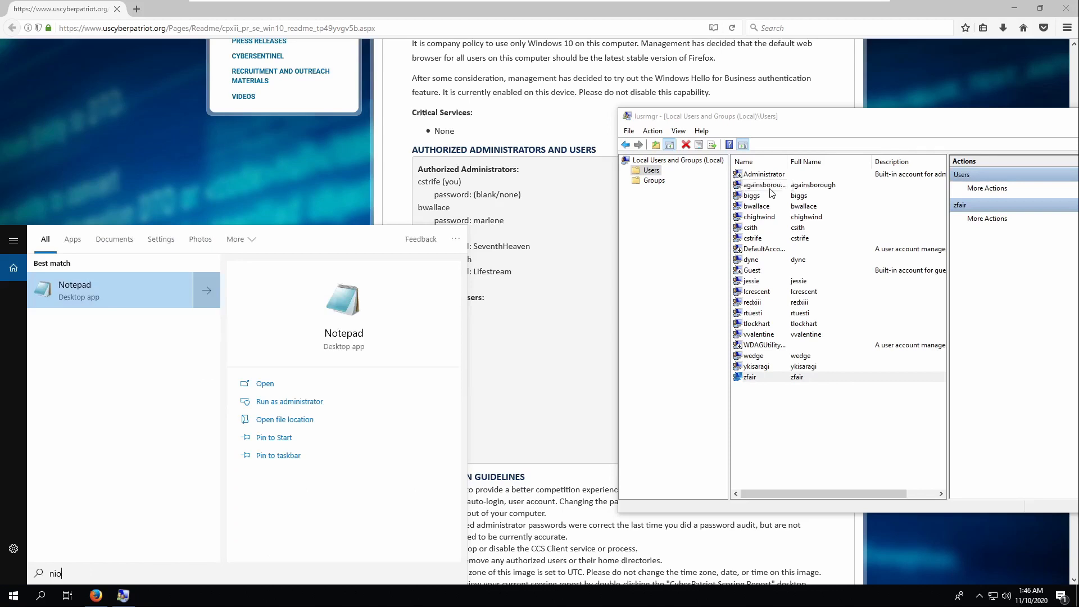
key(Return)
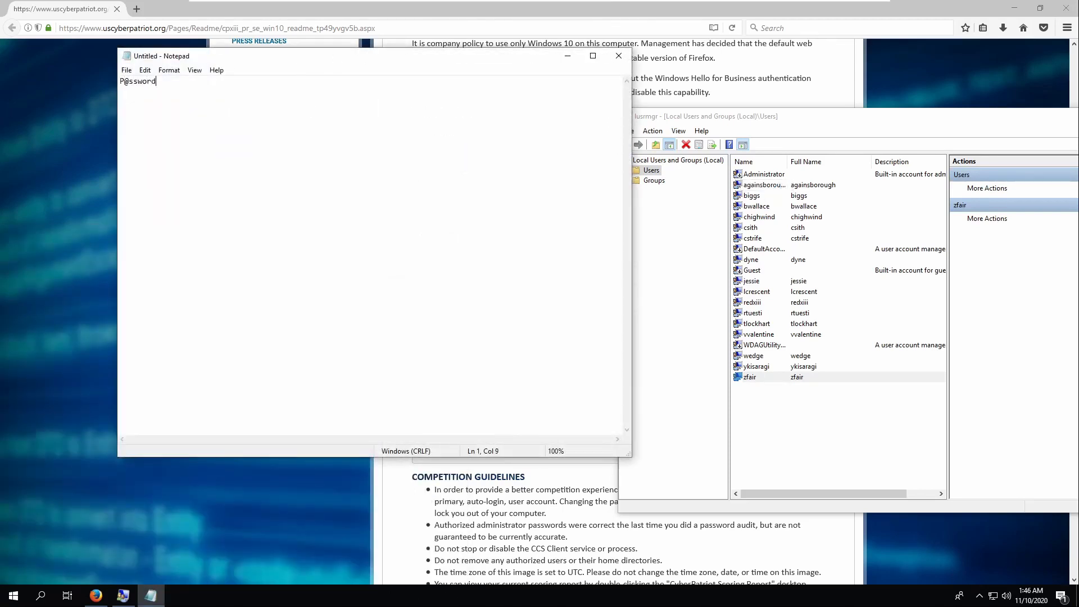
key(ctrl+a)
click(820, 192)
right_click(820, 192)
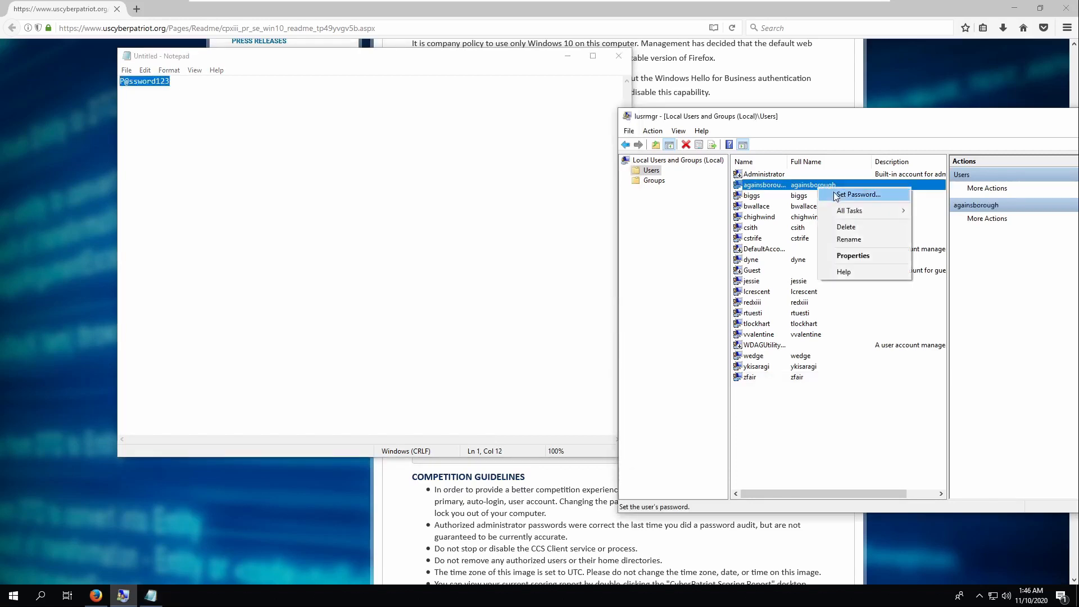
click(833, 191)
click(833, 370)
key(ctrl+v)
key(Tab)
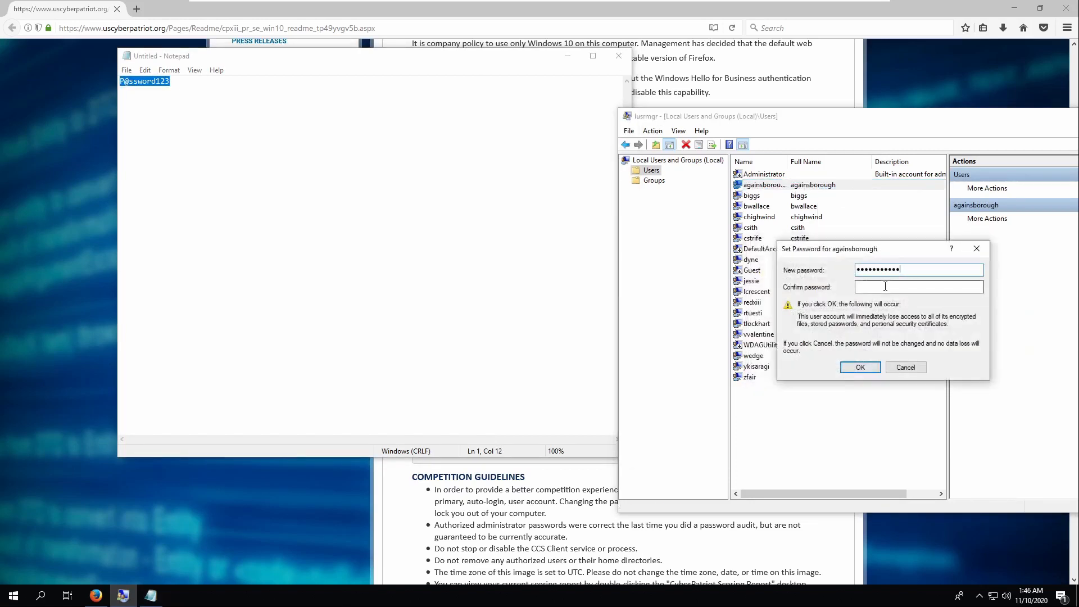
key(ctrl+c)
key(ctrl+v)
click(860, 366)
click(920, 341)
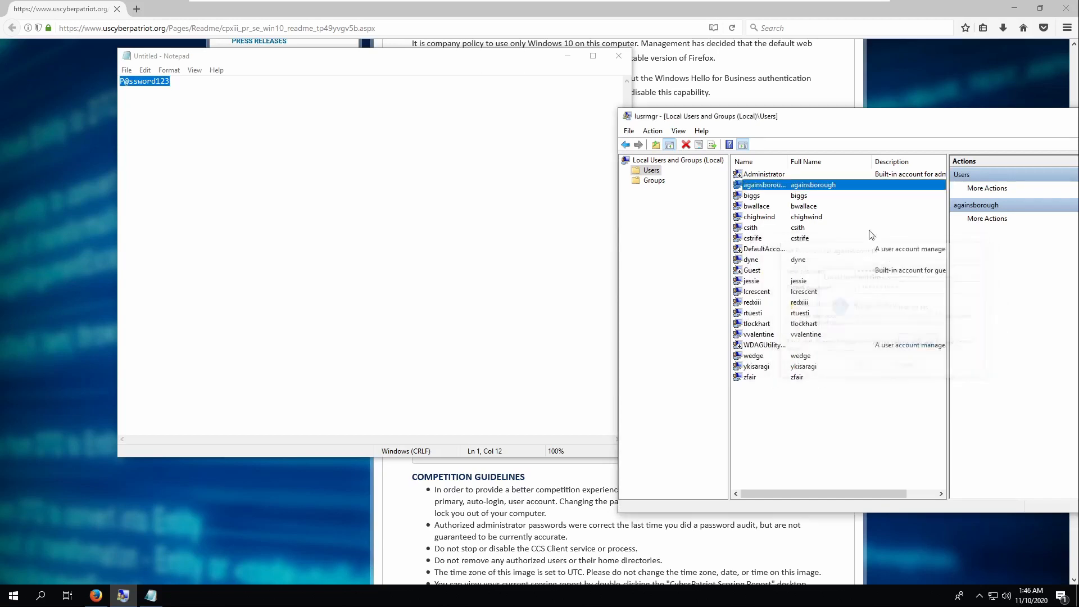
- Set the new password on the biggs account
click(819, 196)
right_click(821, 195)
click(847, 207)
click(831, 370)
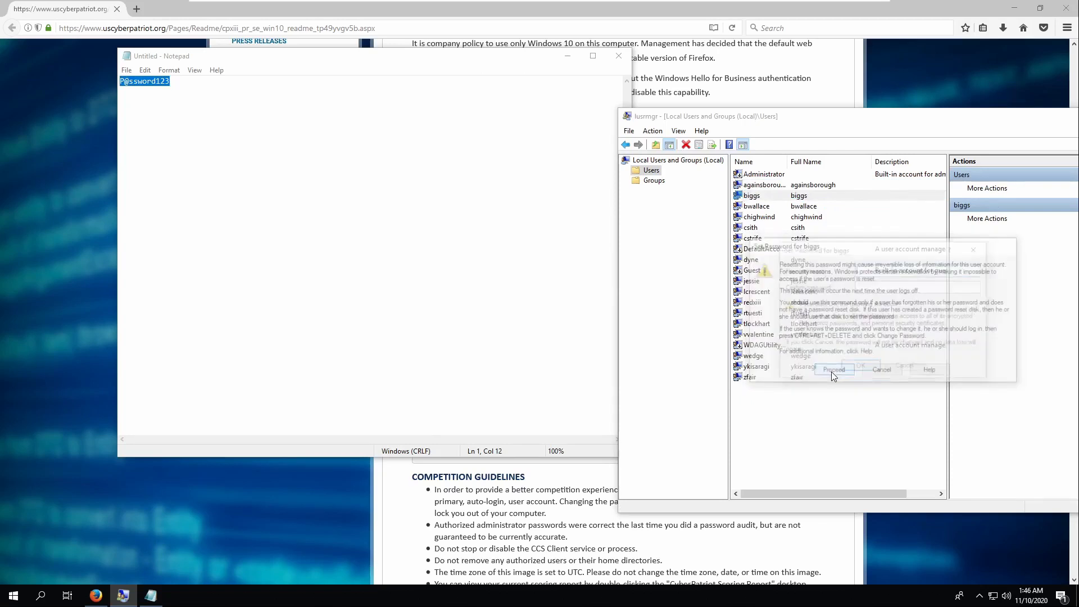
key(ctrl+v)
key(ctrl+v)
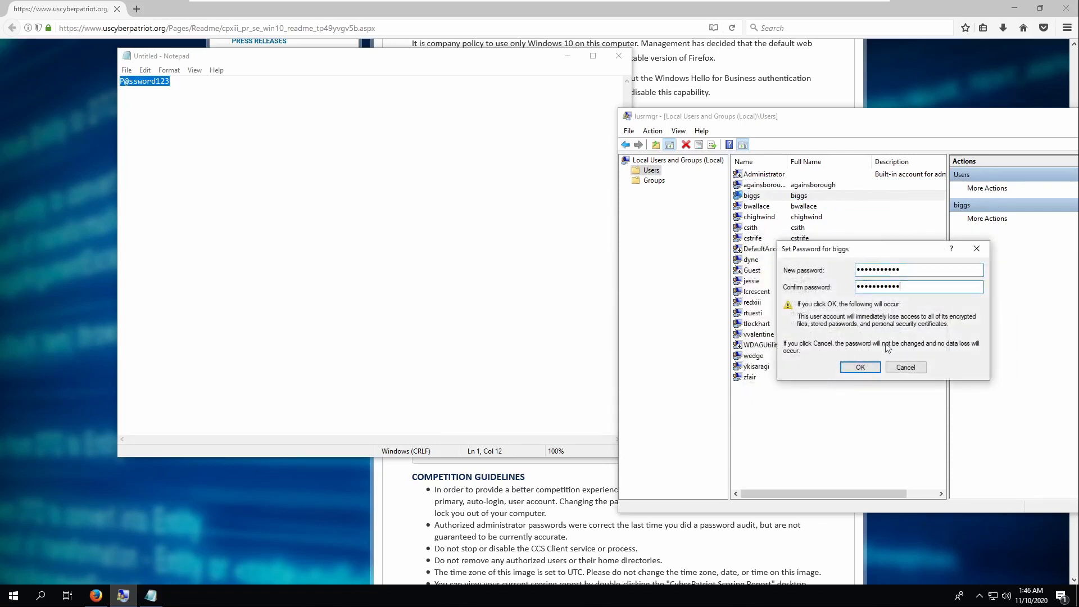
click(861, 367)
click(919, 341)
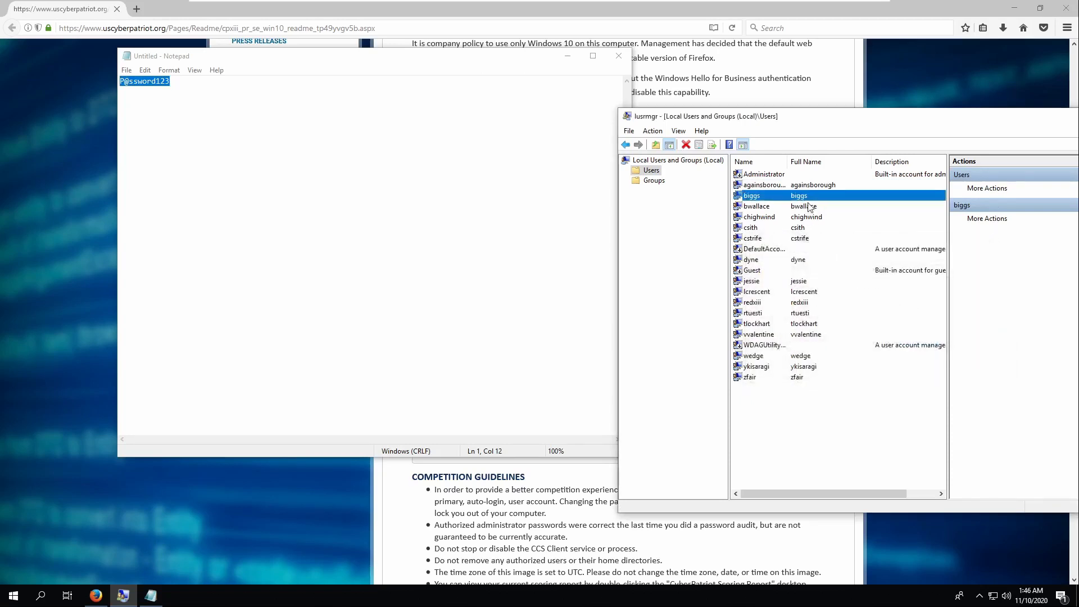
- Apply the new password to the next account, then show the Groups list
click(807, 206)
right_click(808, 206)
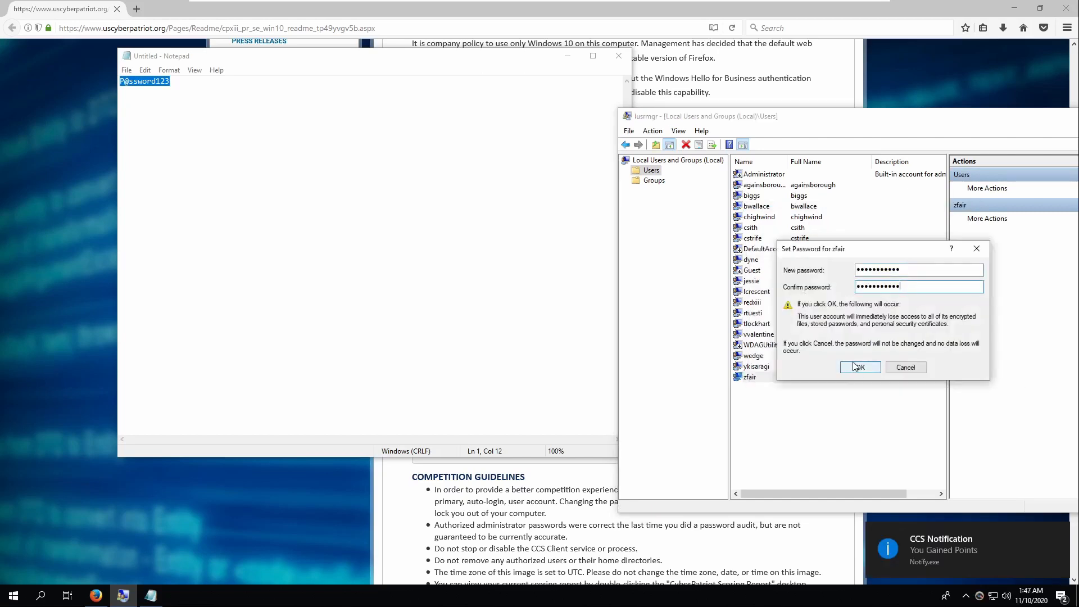
click(858, 367)
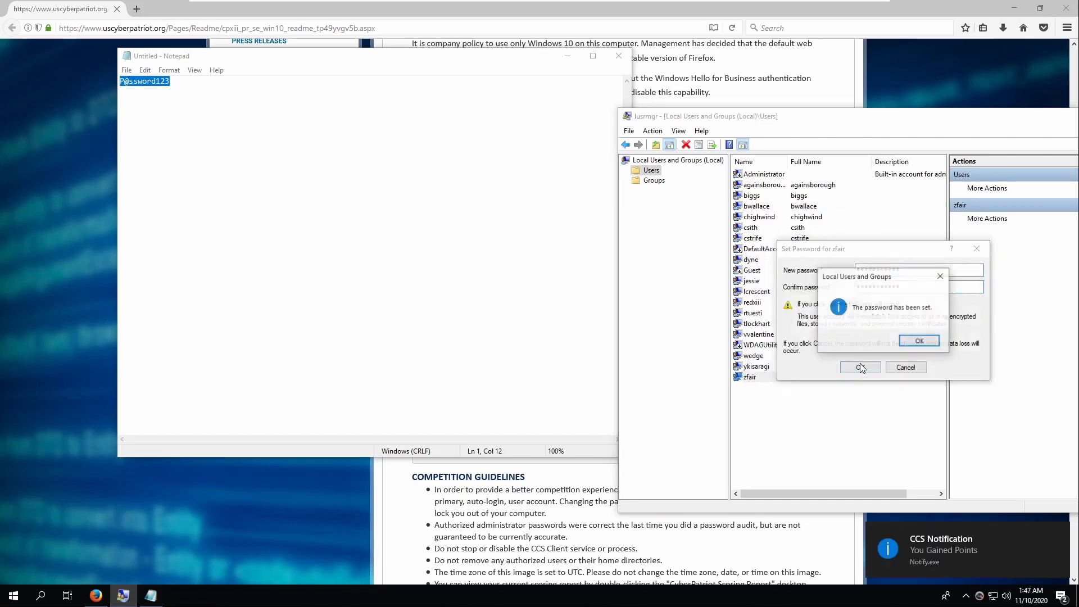
click(916, 341)
click(654, 180)
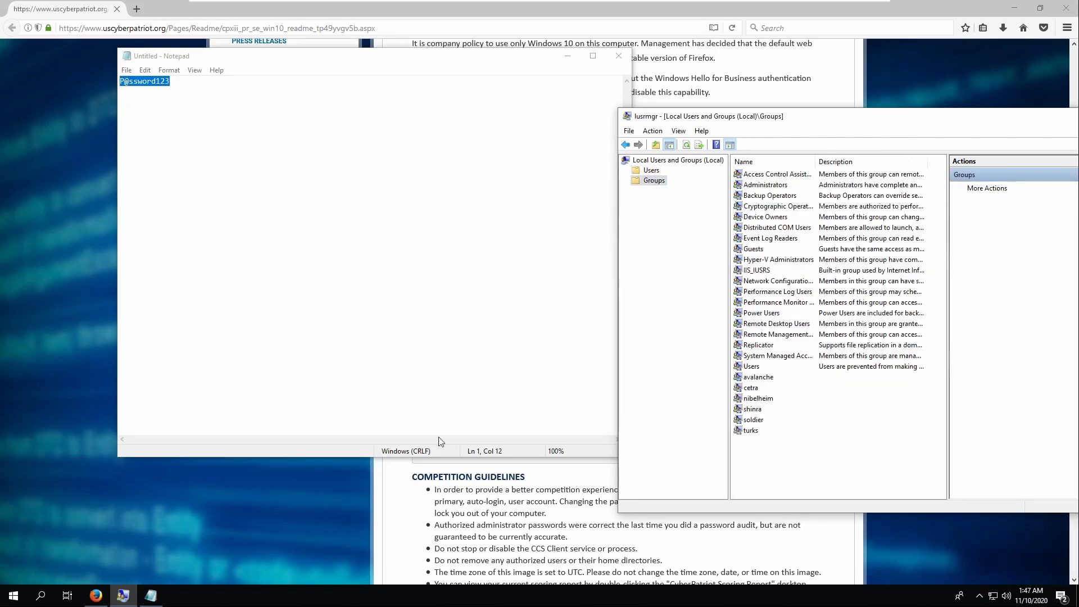
- Review the readme's authorized administrators list, then return to the lusrmgr groups list
click(490, 480)
drag(419, 178, 515, 274)
click(527, 316)
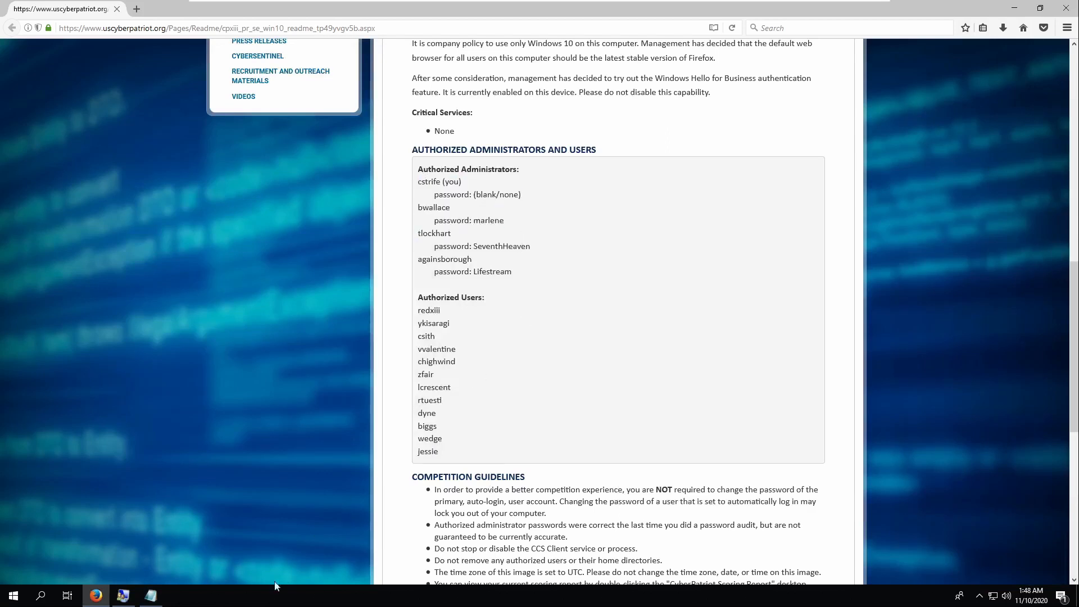
click(150, 595)
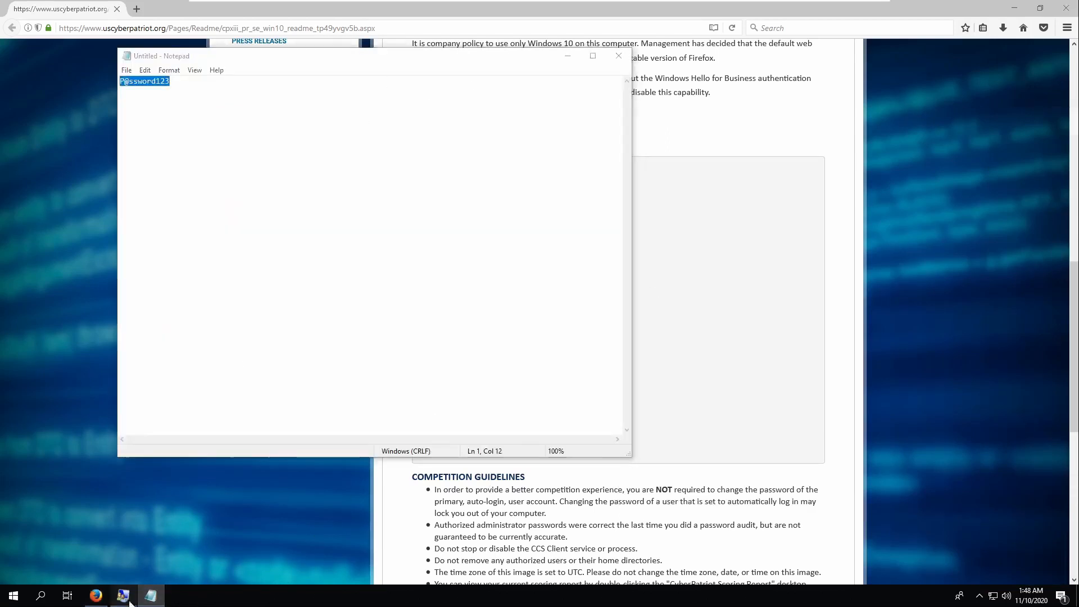
click(431, 488)
click(125, 595)
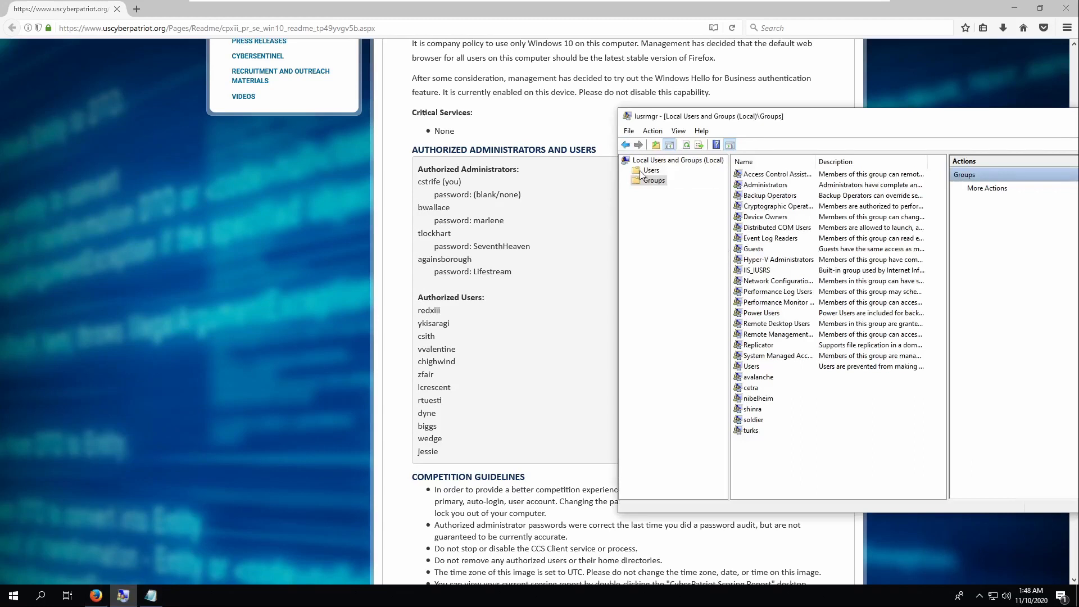
- Remove csith and the unauthorized rtuesti from the Administrators group and save the change
double_click(767, 186)
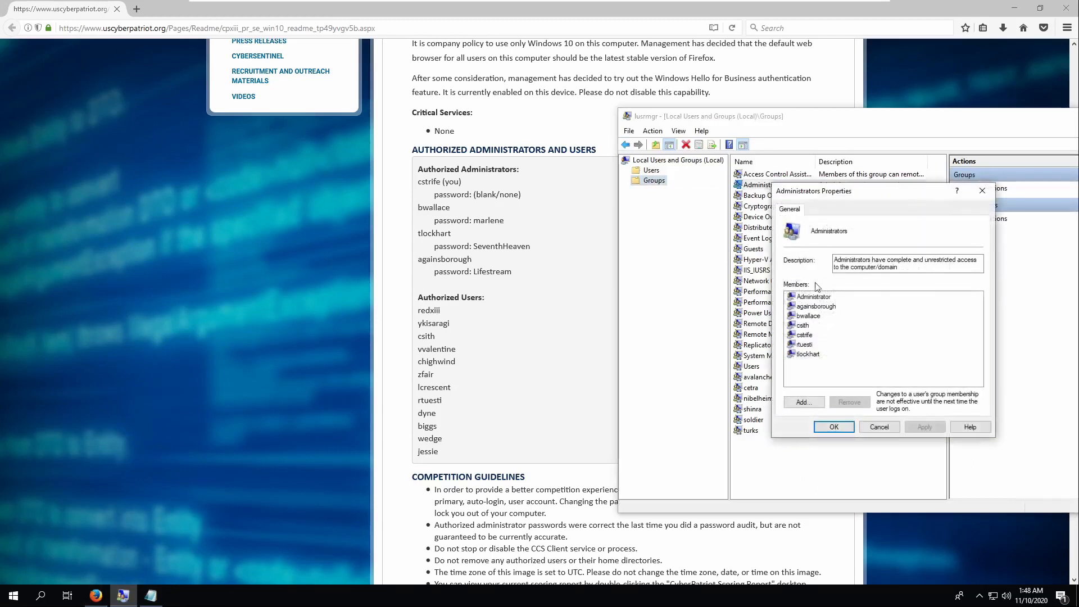
click(818, 307)
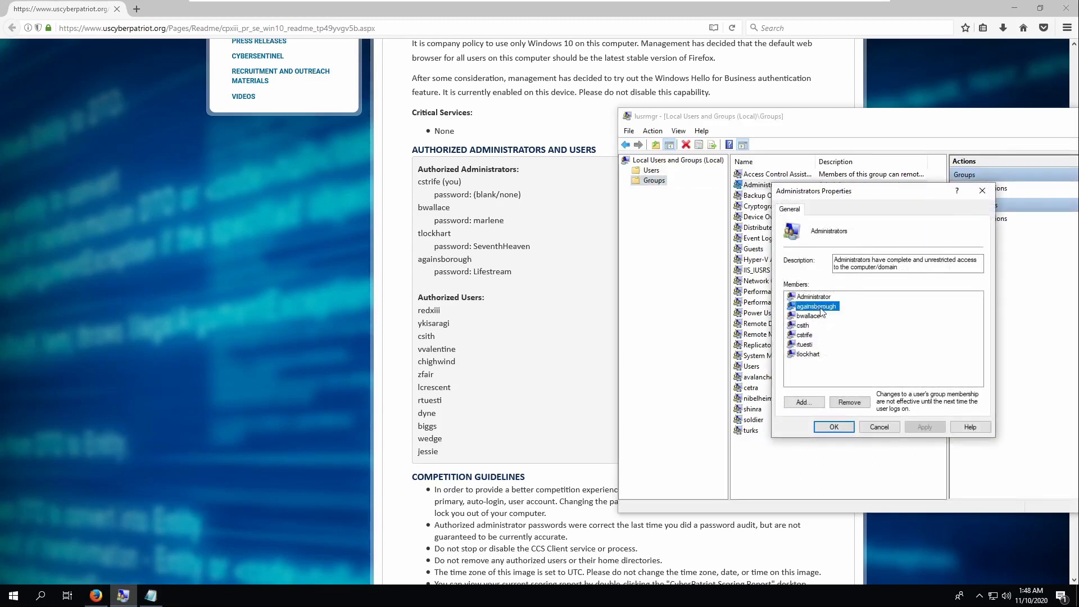
click(809, 317)
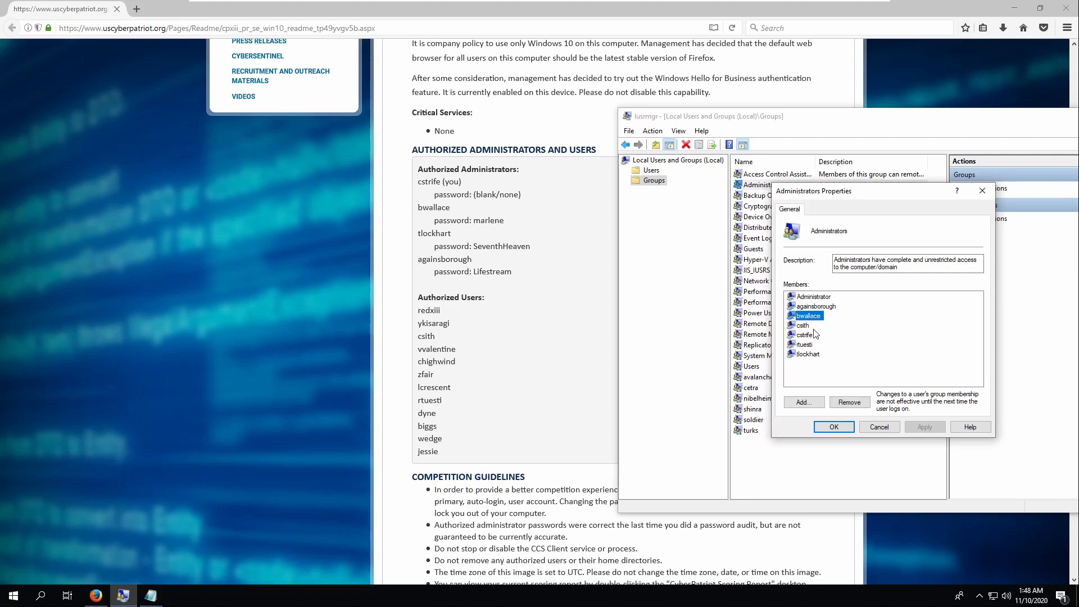
click(804, 327)
click(841, 402)
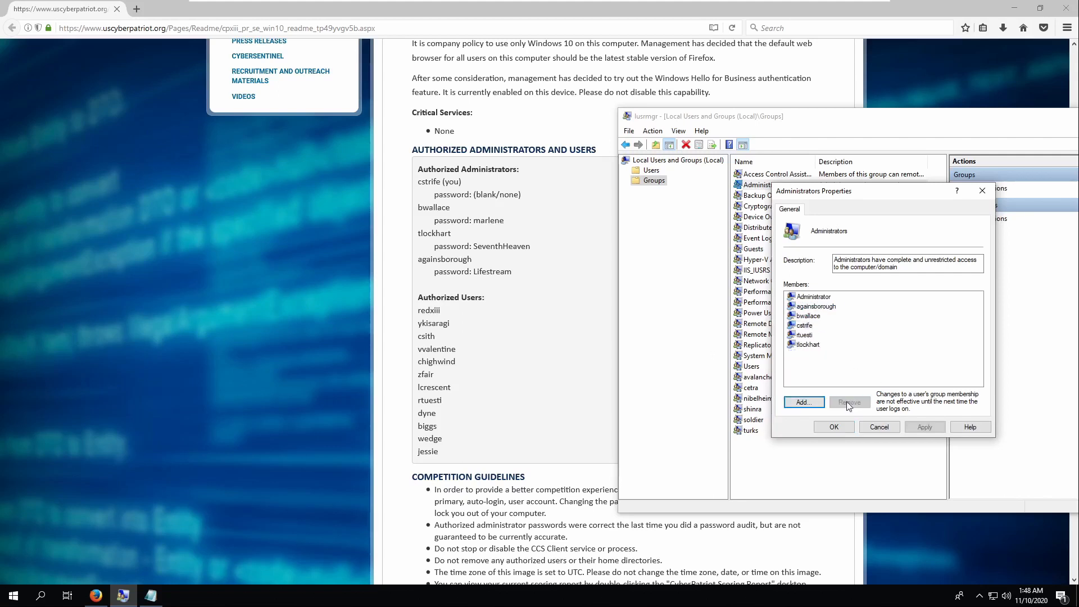
click(811, 344)
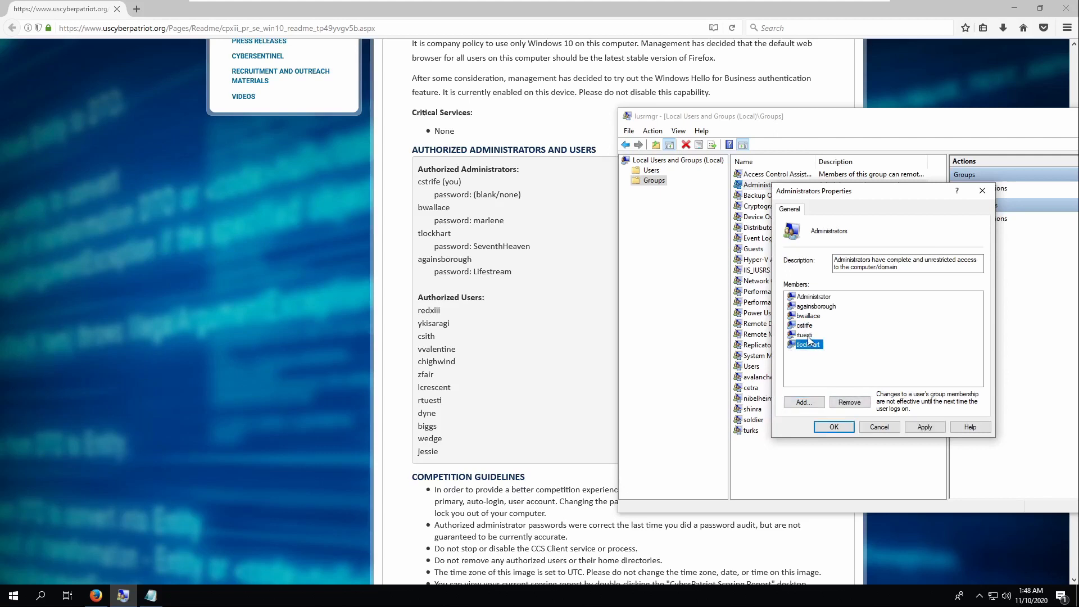
click(808, 336)
click(849, 402)
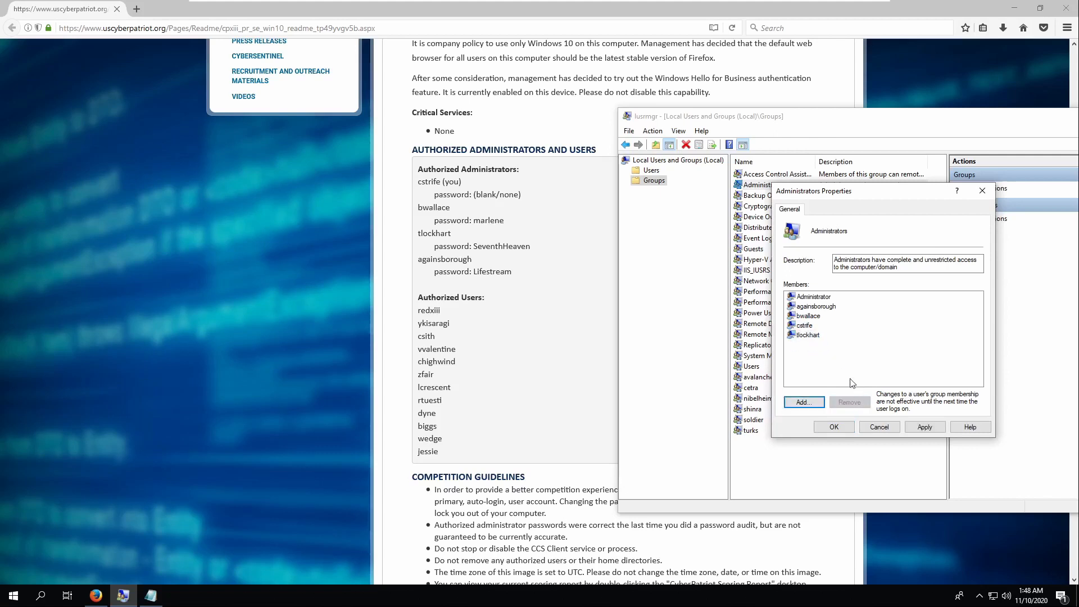
click(808, 336)
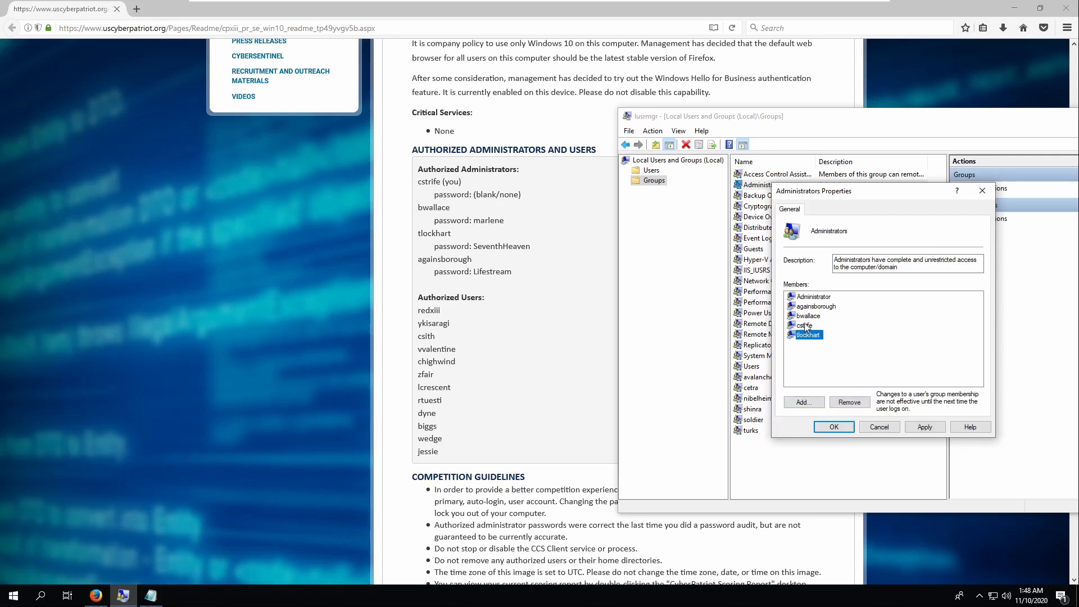
click(924, 427)
click(834, 427)
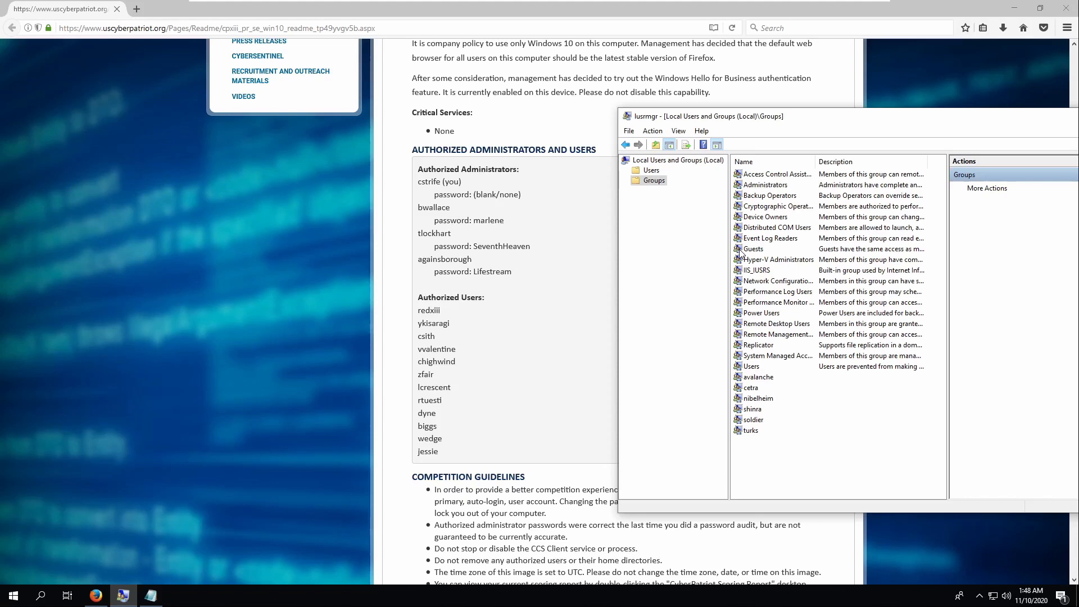
key(super)
- Open Control Panel in Category view and list the installed programs to uninstall
text(control)
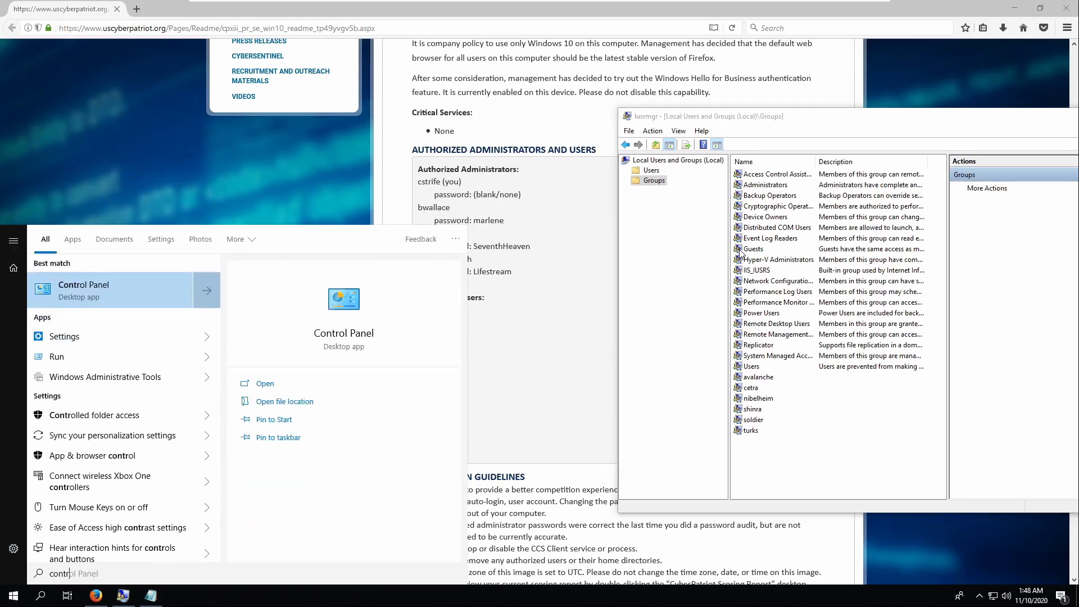
key(Return)
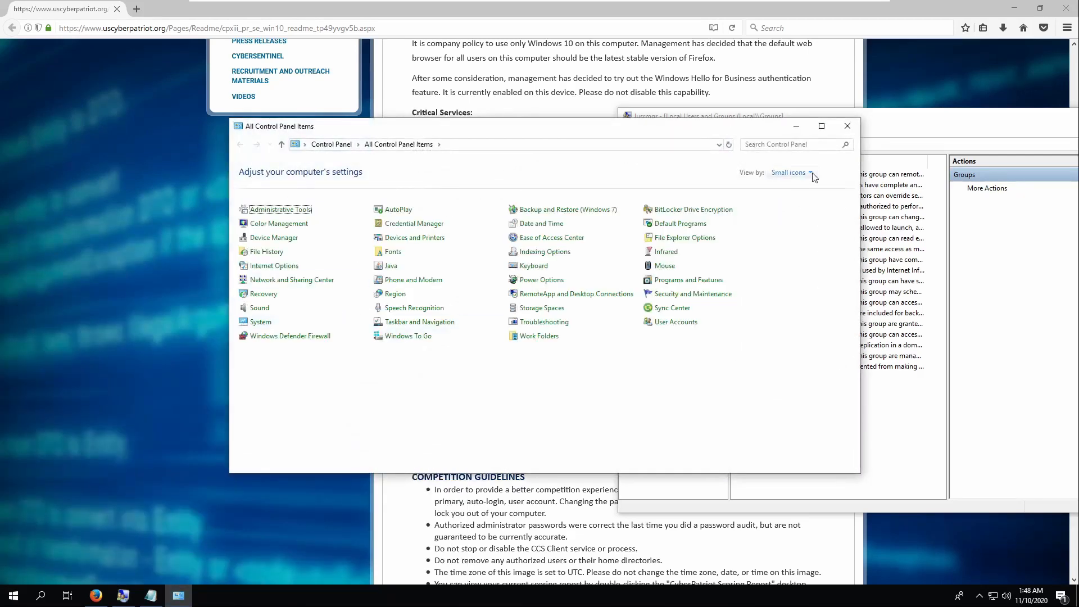
click(809, 172)
click(818, 186)
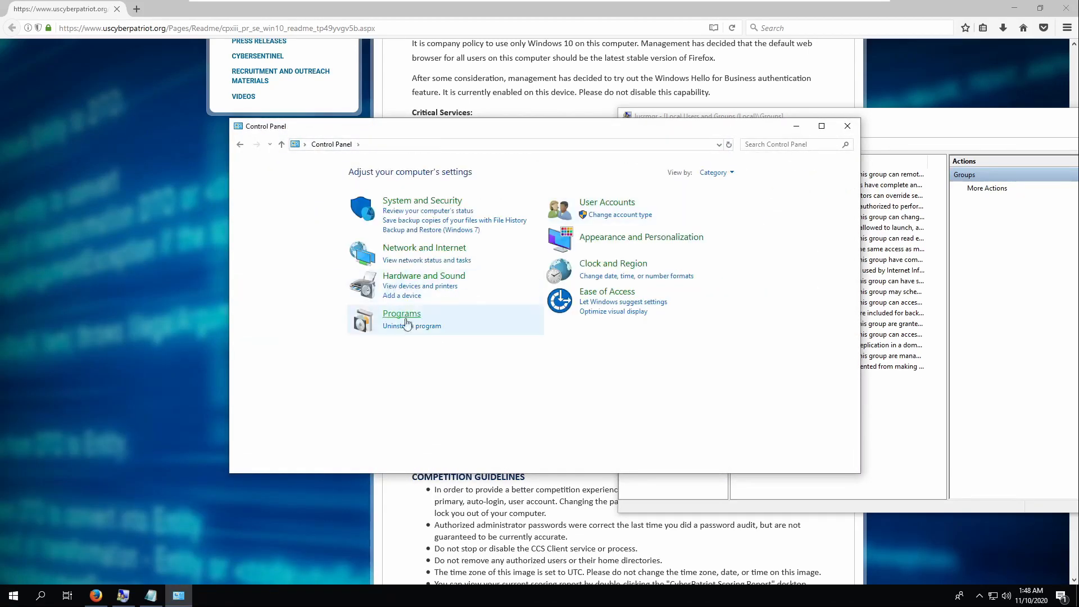
click(427, 325)
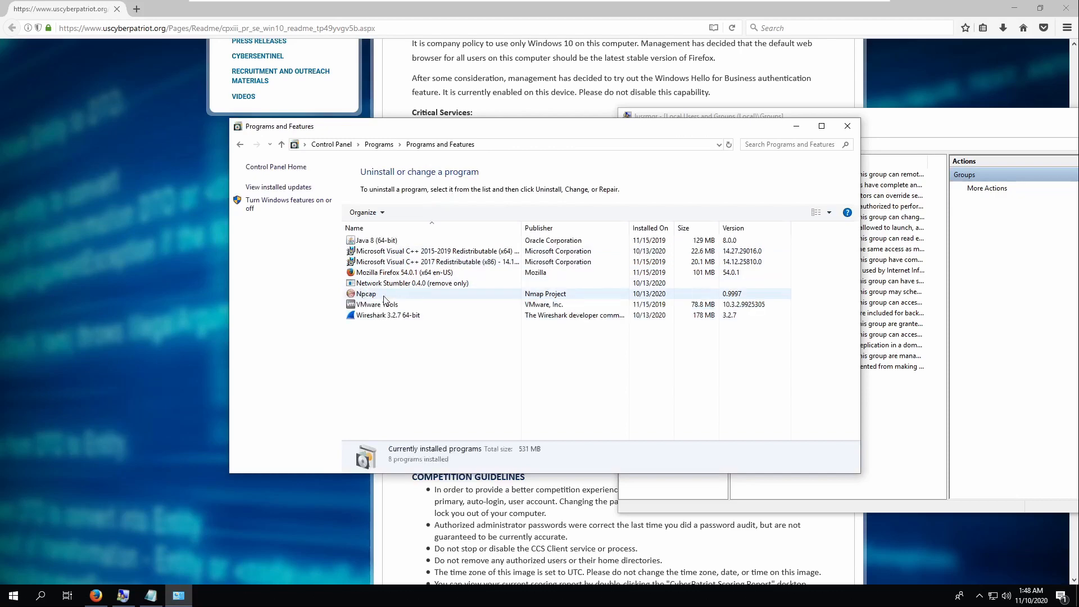
click(389, 294)
right_click(389, 316)
- Uninstall Wireshark 3.2.7 through its uninstall wizard
click(418, 326)
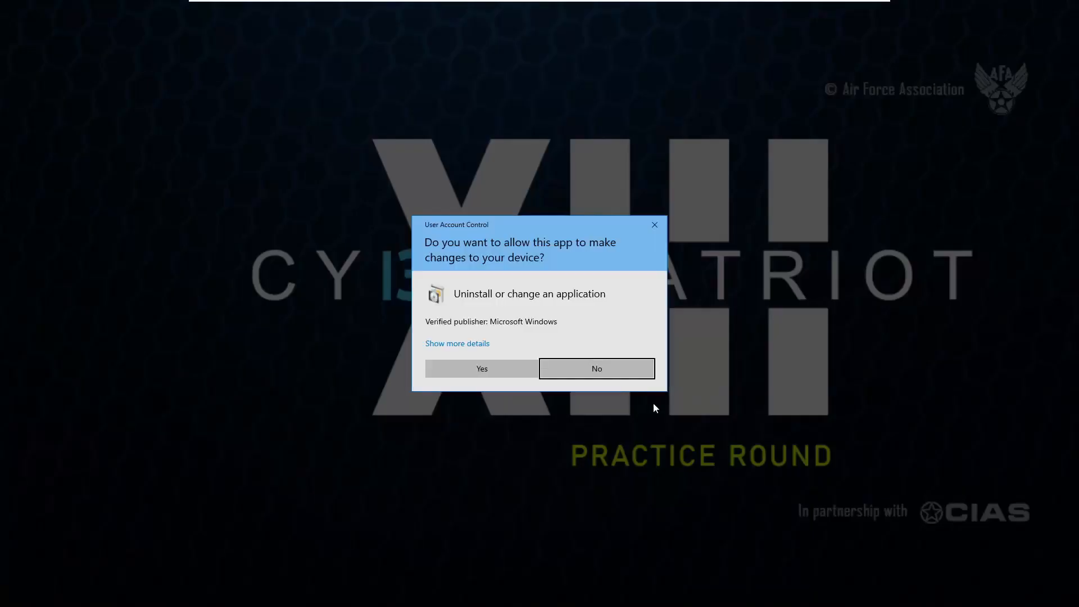
click(494, 368)
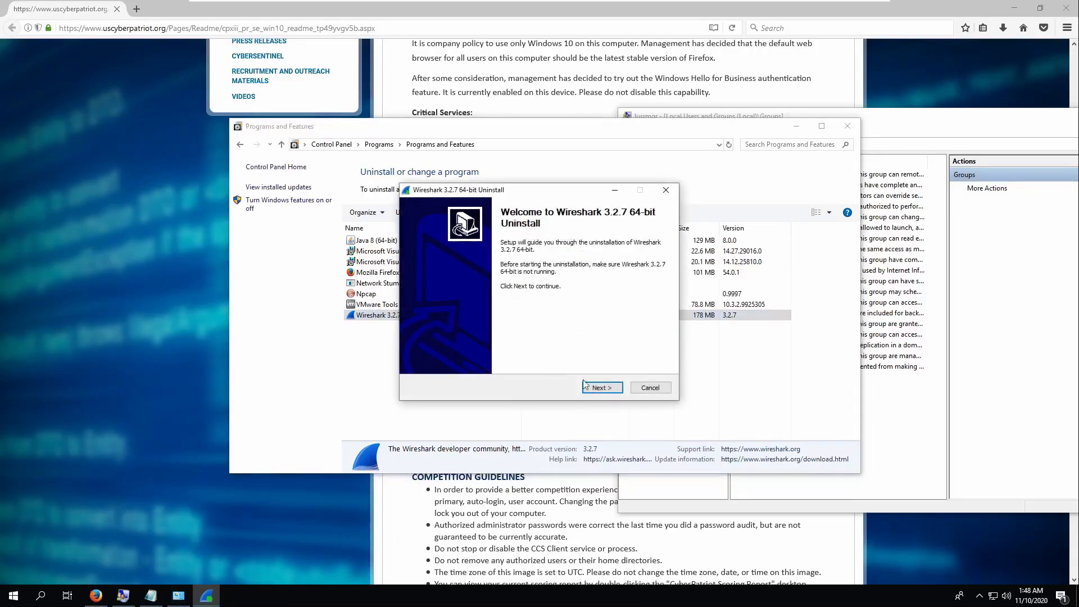
click(610, 391)
click(604, 388)
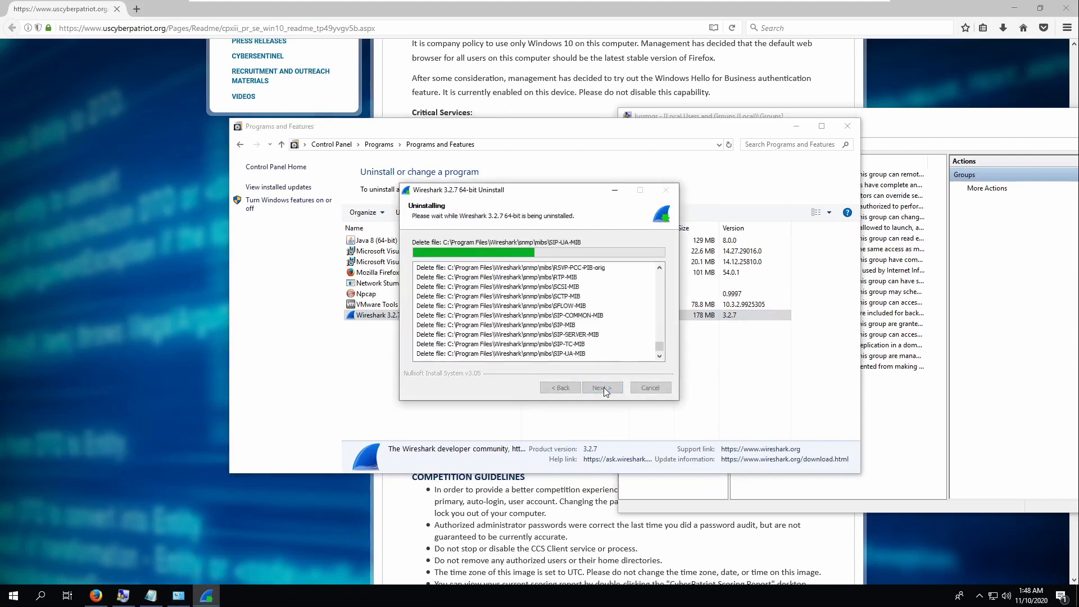
click(604, 388)
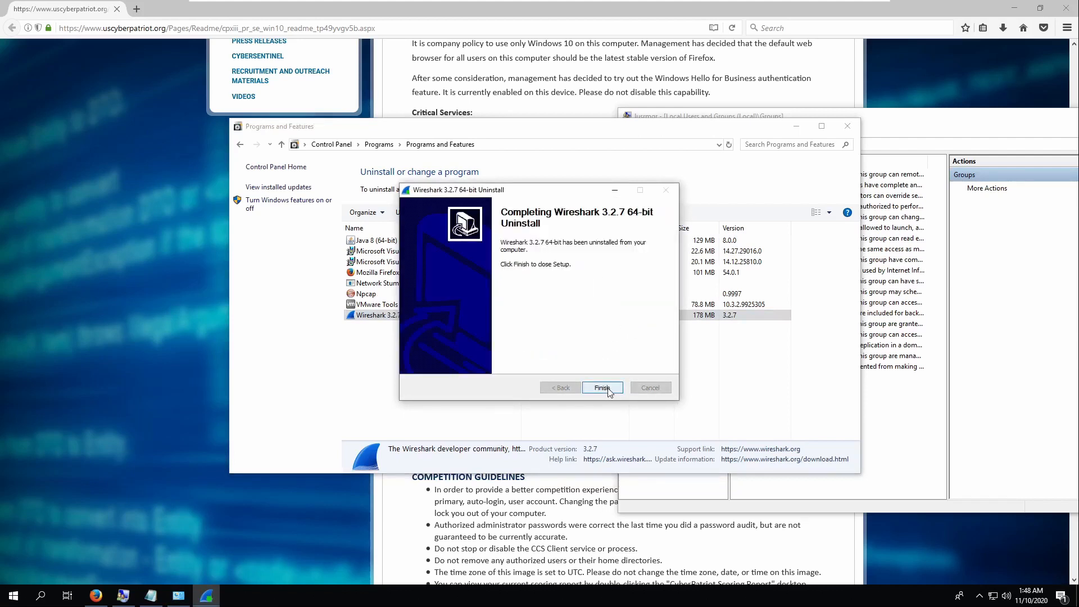
click(604, 389)
- Uninstall Npcap 0.9997 through its uninstaller
right_click(365, 292)
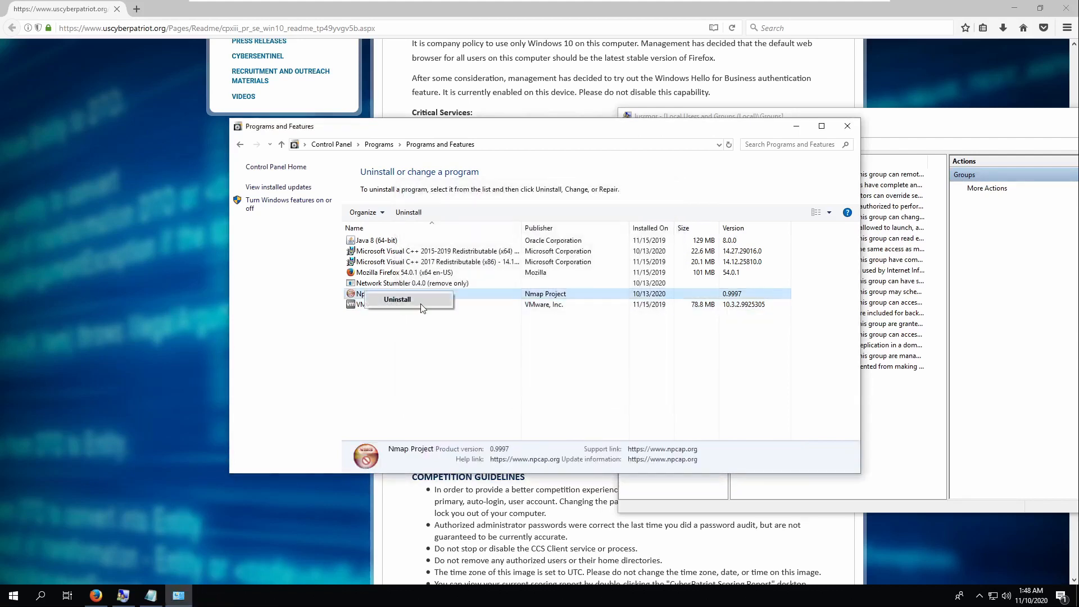
click(421, 305)
click(479, 369)
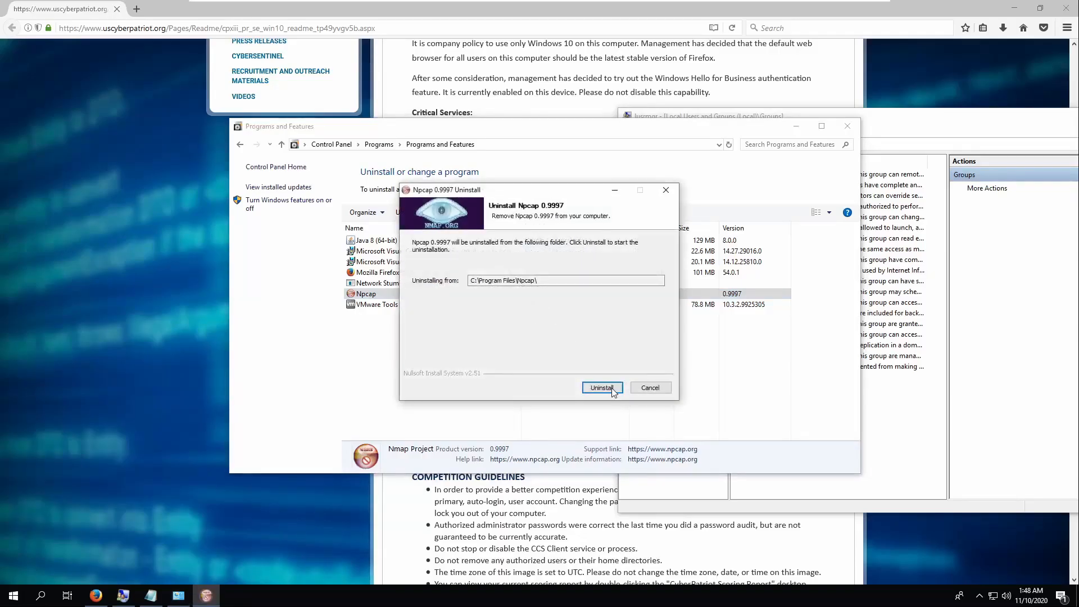
click(612, 389)
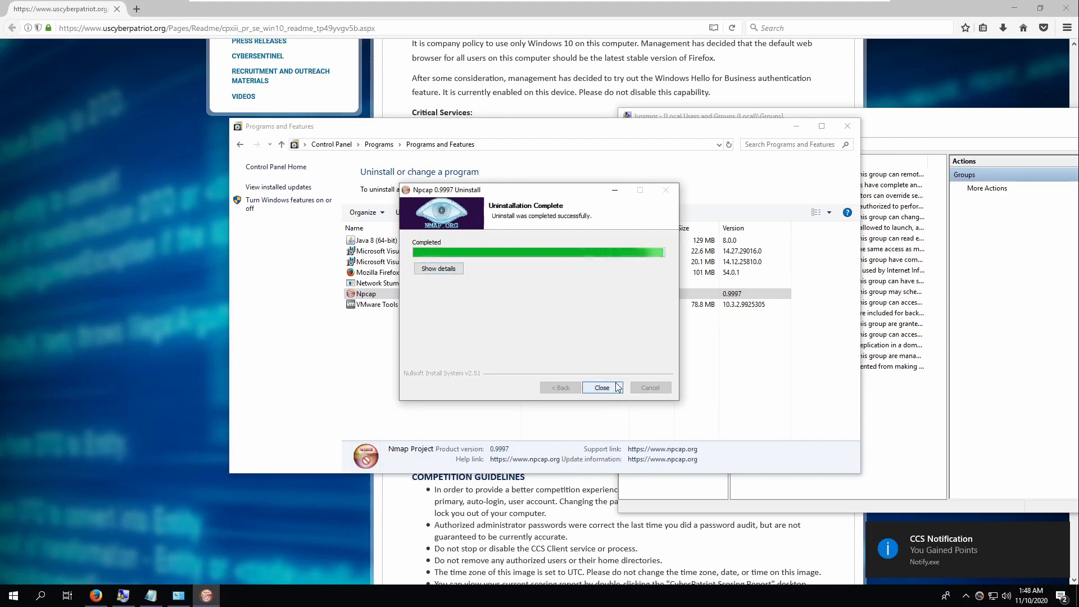
click(602, 387)
right_click(395, 272)
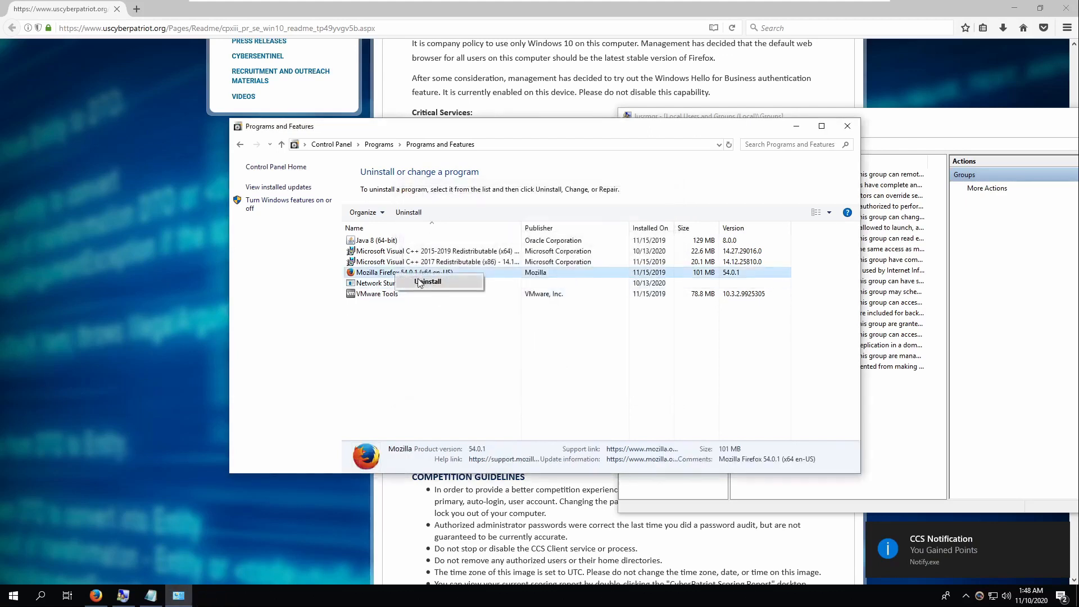
- Start uninstalling Mozilla Firefox 54.0.1, accepting the close-Firefox warning
click(427, 281)
click(517, 366)
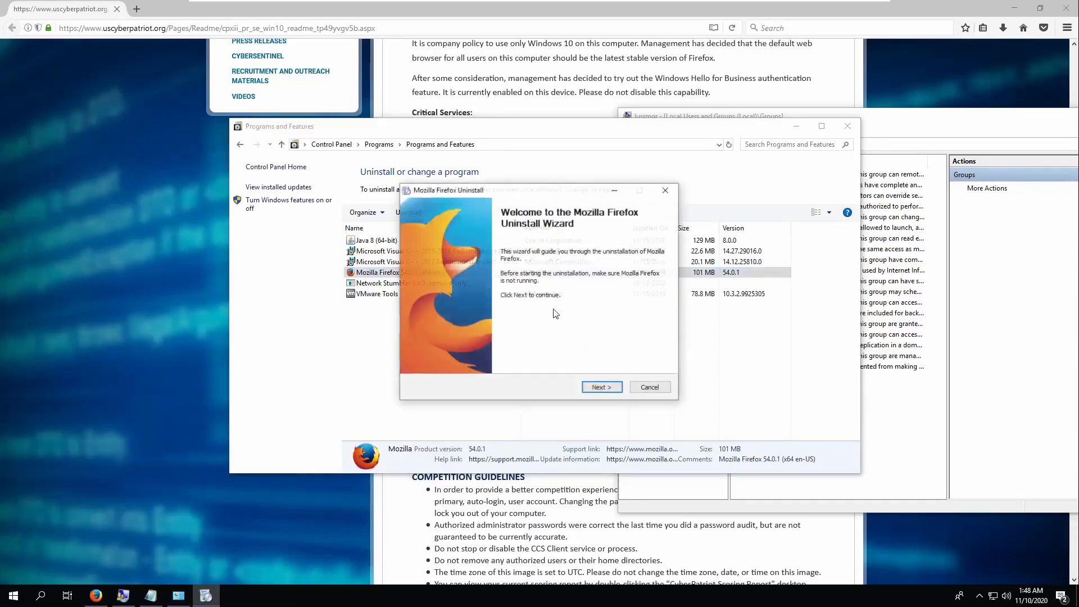
click(601, 387)
click(614, 335)
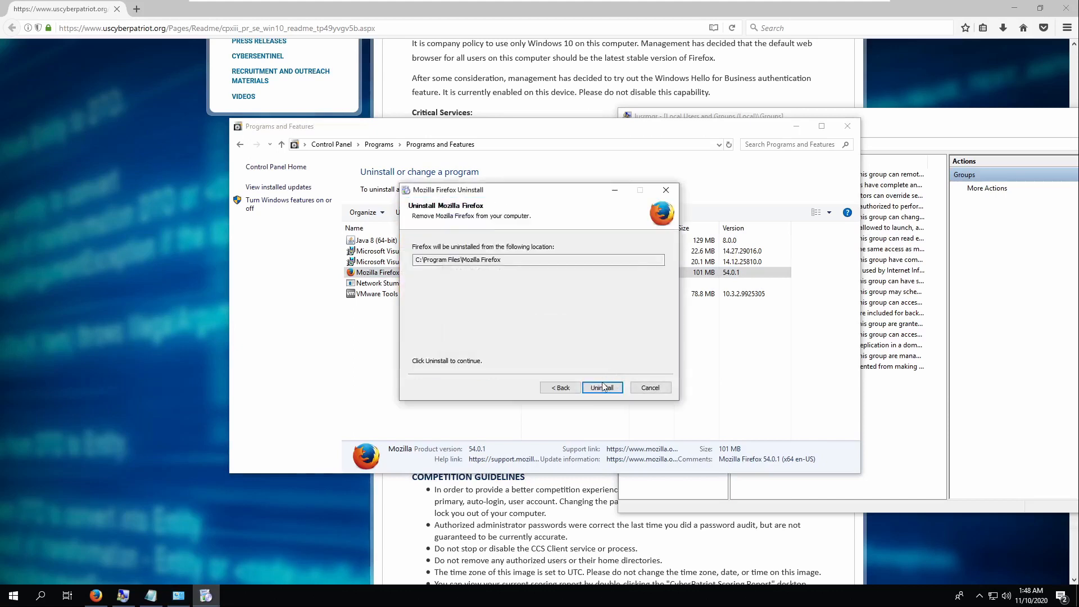
click(603, 386)
- Open Windows Settings and finish the Firefox uninstaller
click(13, 595)
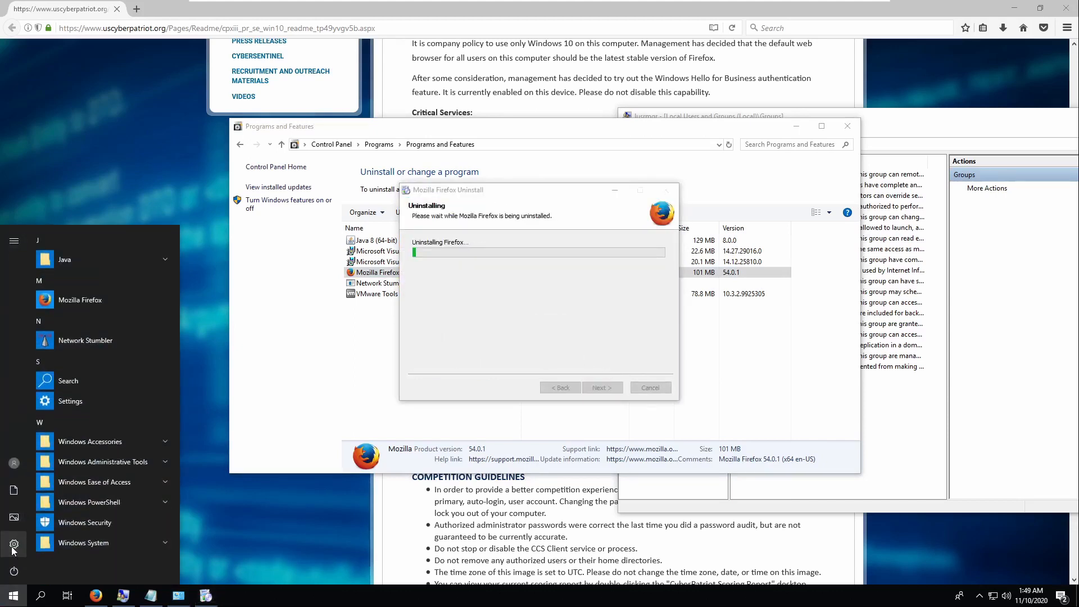
click(13, 544)
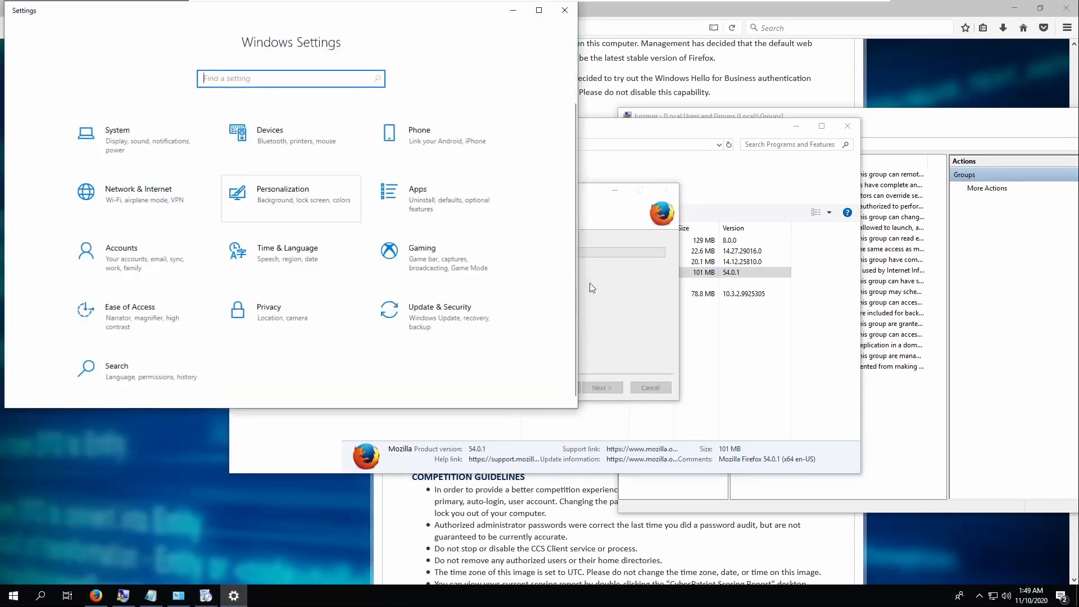
click(588, 284)
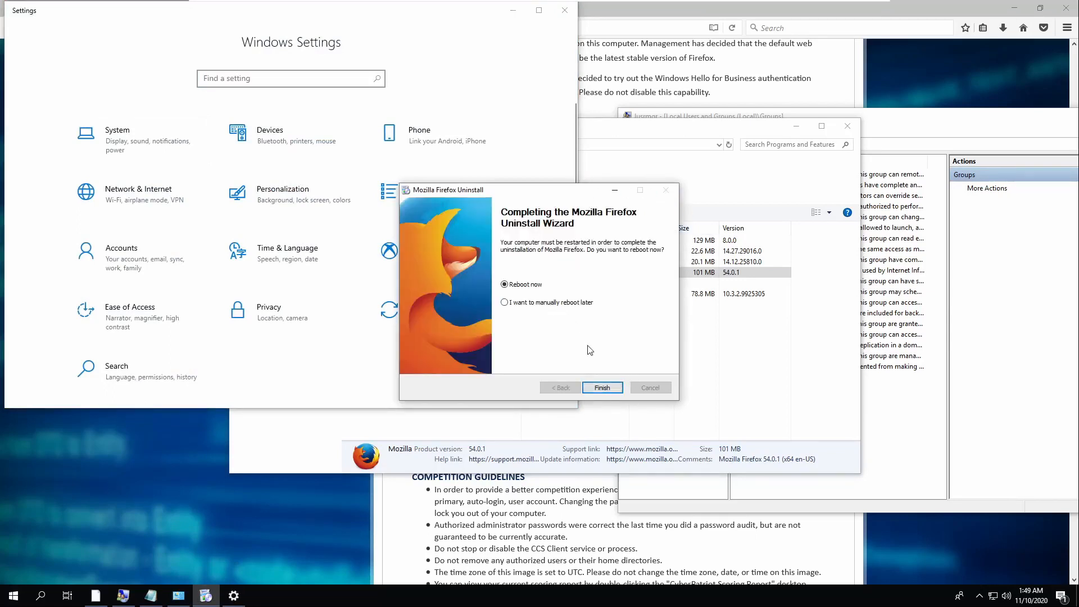
click(599, 388)
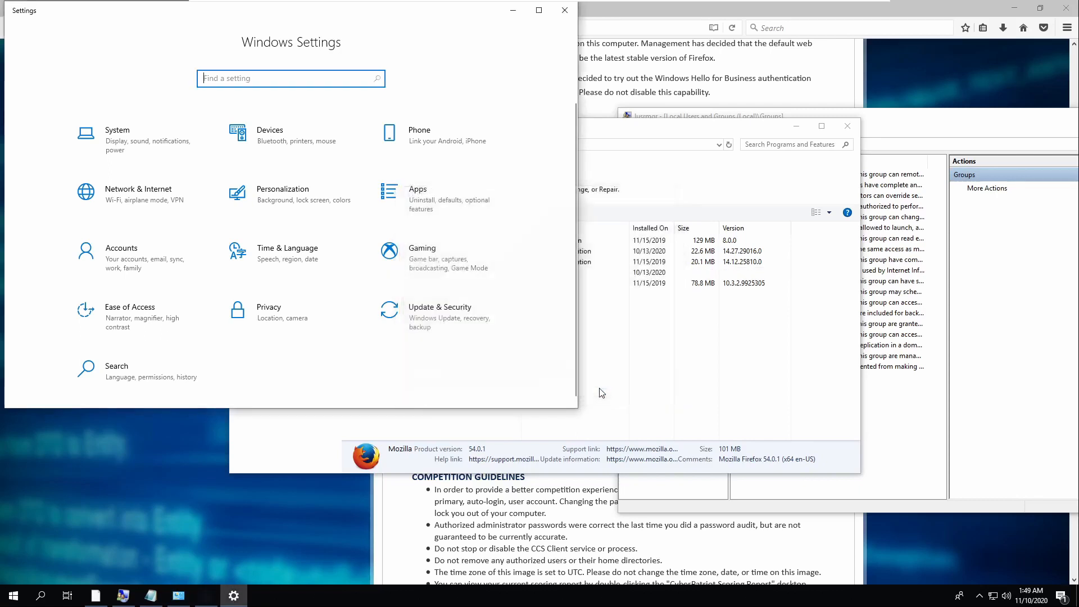
click(729, 359)
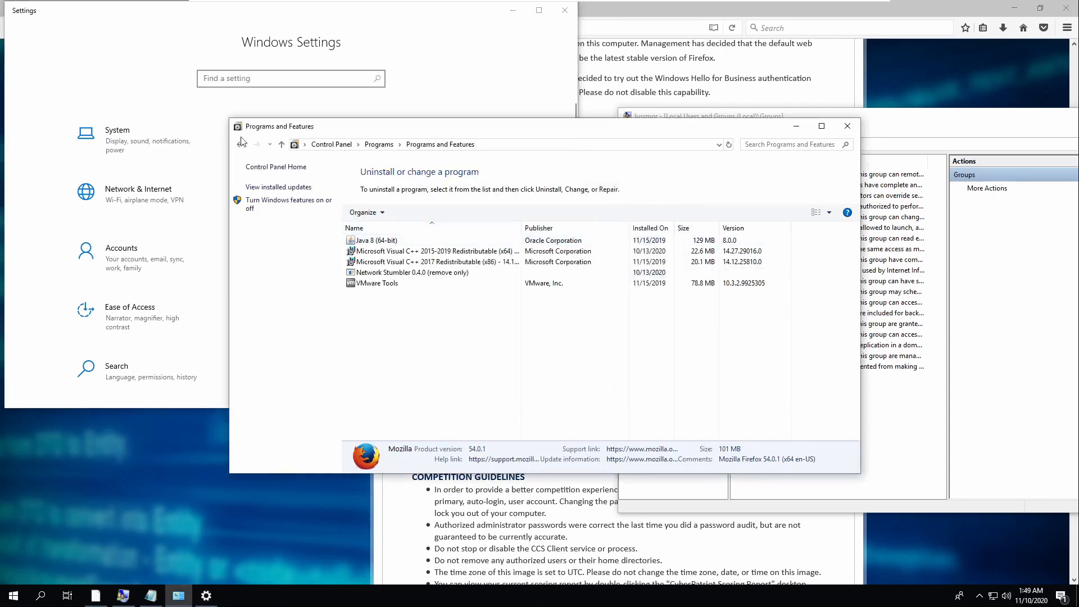
click(475, 94)
- Check for updates under Update & Security, then close the old Firefox readme window
scroll(326, 298, down, 1)
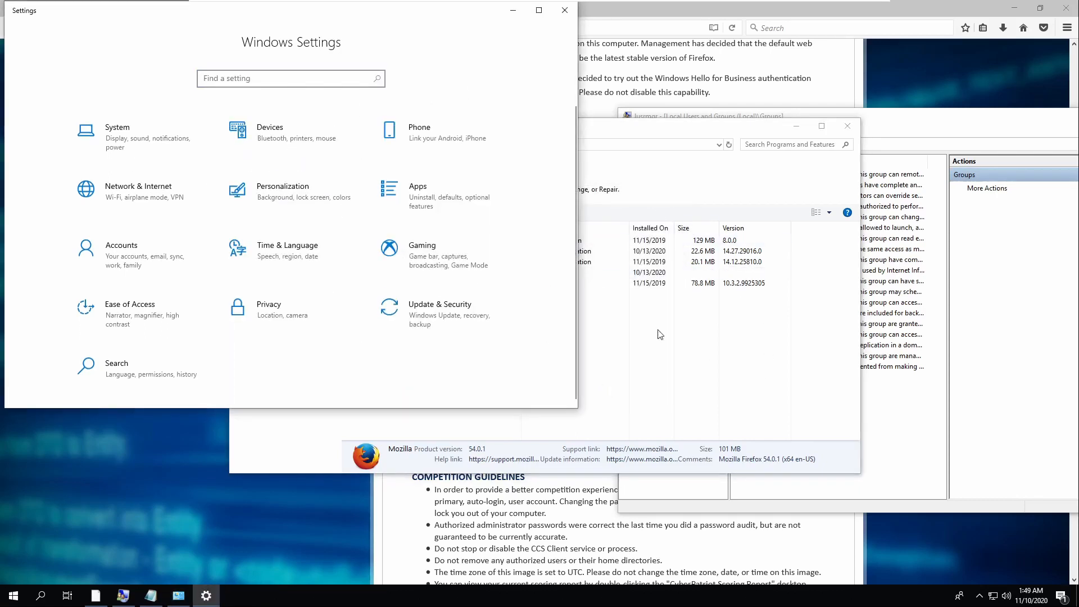
click(419, 309)
click(247, 147)
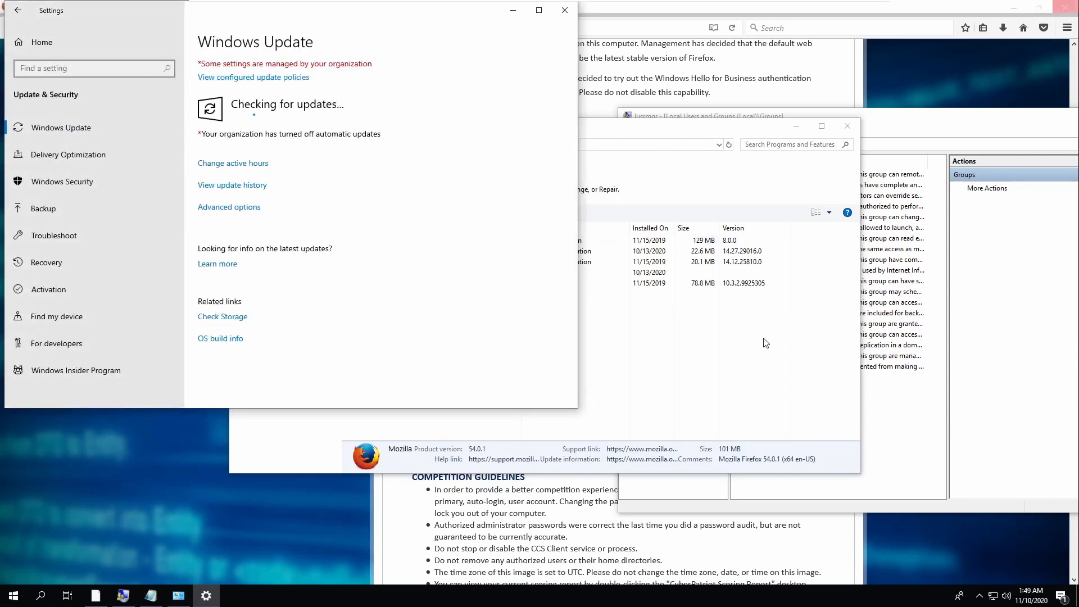
click(199, 442)
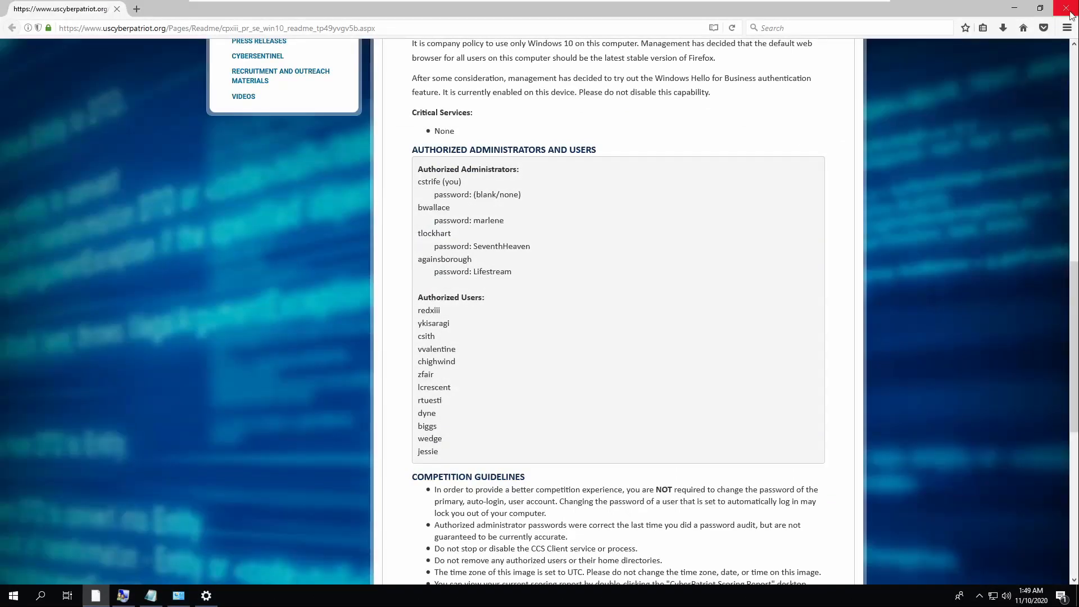
click(1065, 12)
- Launch Internet Explorer and search the web for 'firefox downloadf'
key(super)
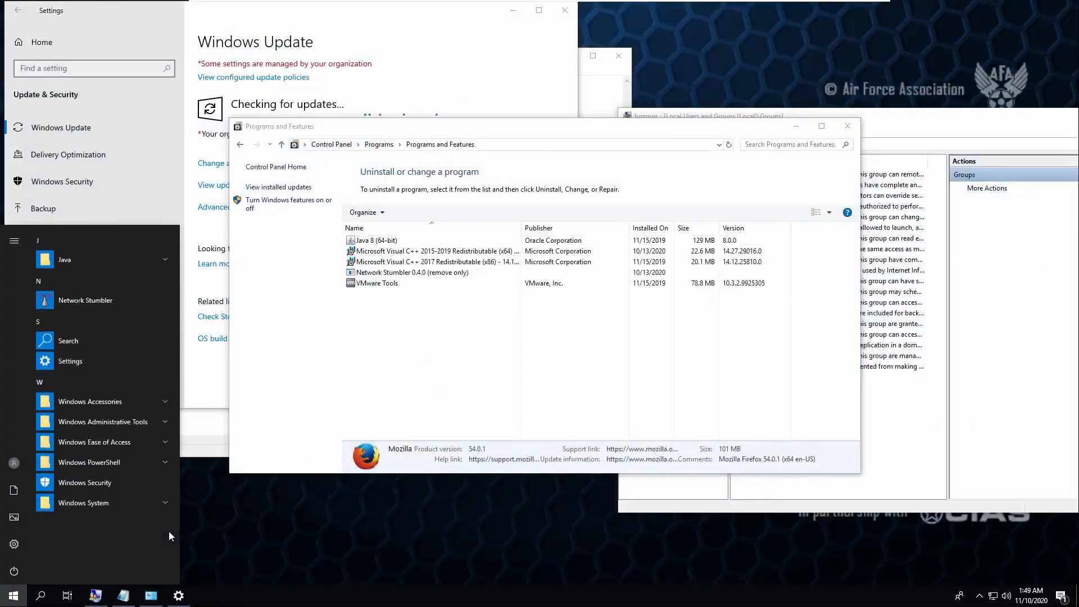
text(iter)
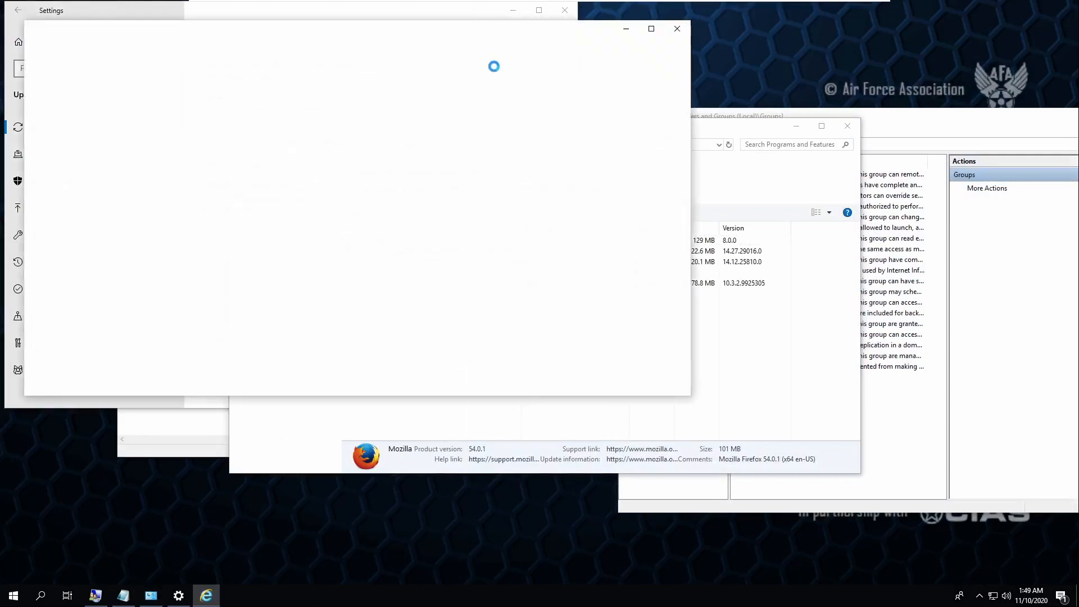
click(309, 44)
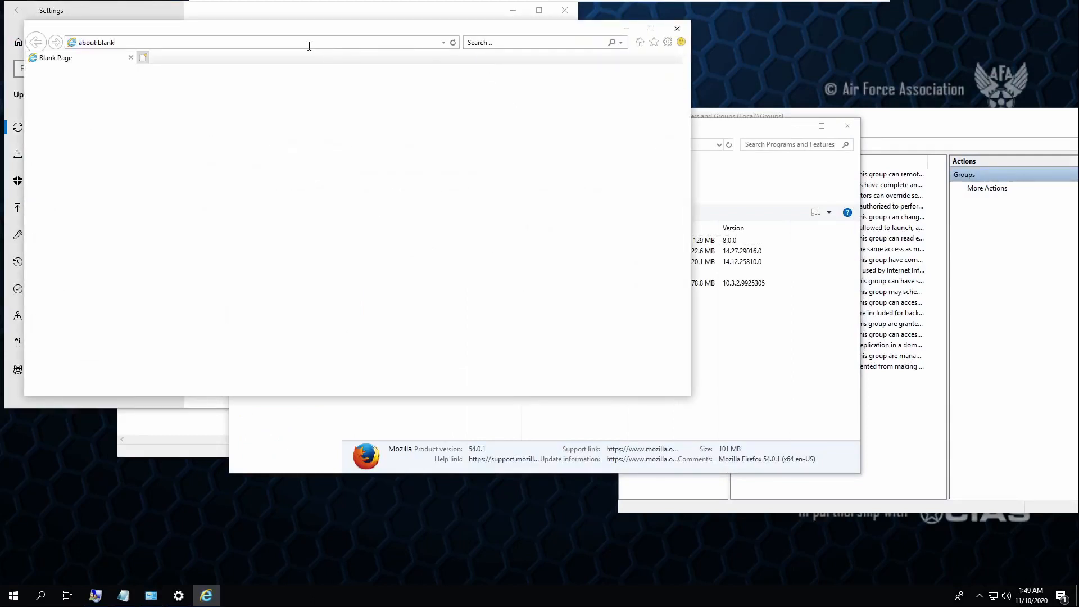
key(ctrl+a)
text(fire)
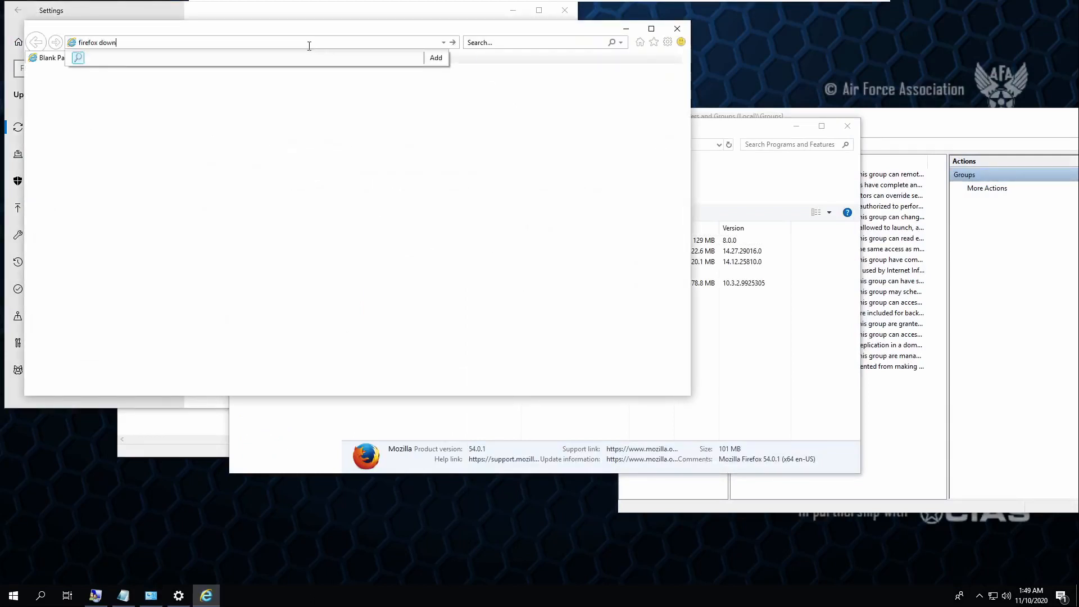
text(fox downloadf)
key(Return)
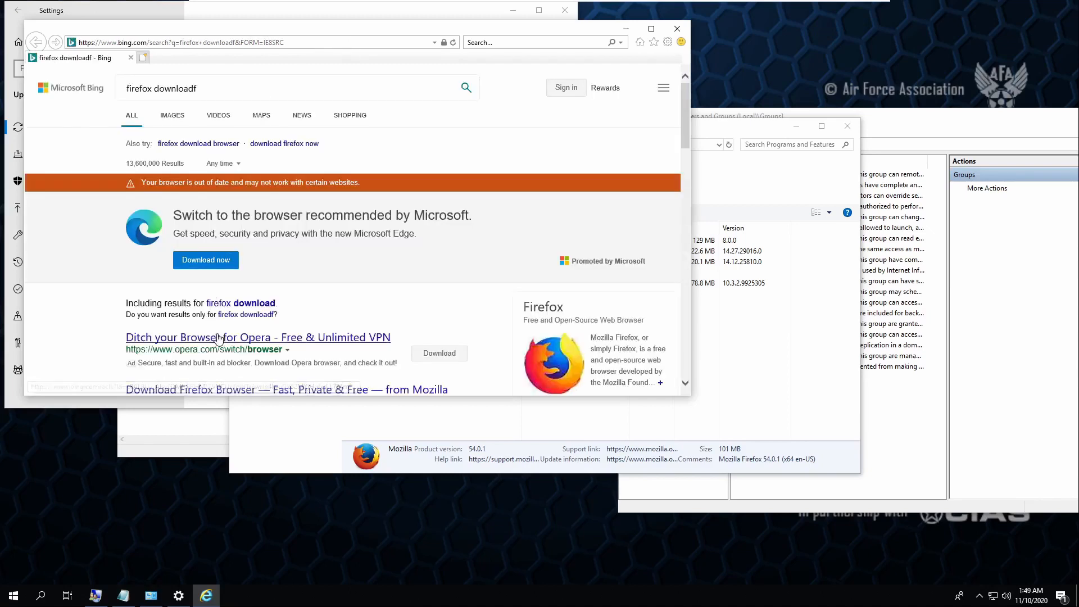
- Download the Firefox installer from mozilla.org and run it
scroll(219, 338, down, 3)
click(197, 243)
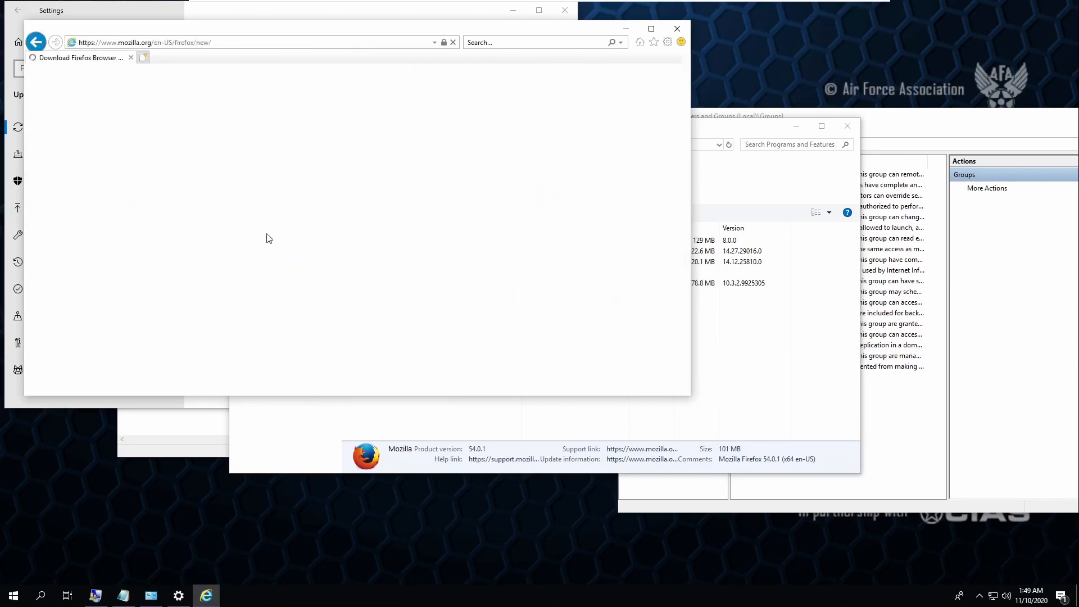
click(602, 97)
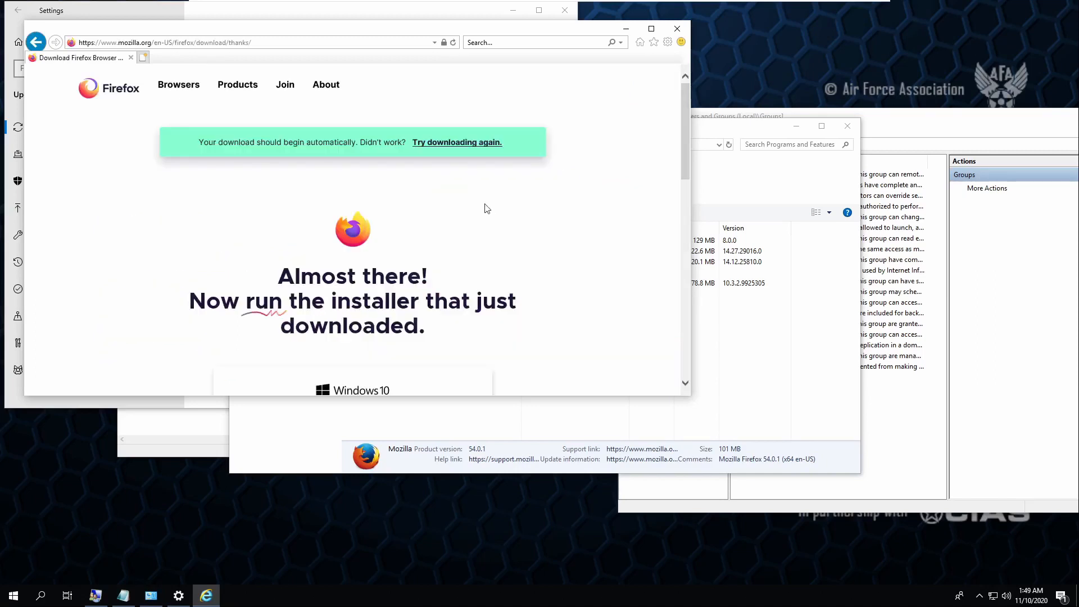
scroll(447, 289, down, 3)
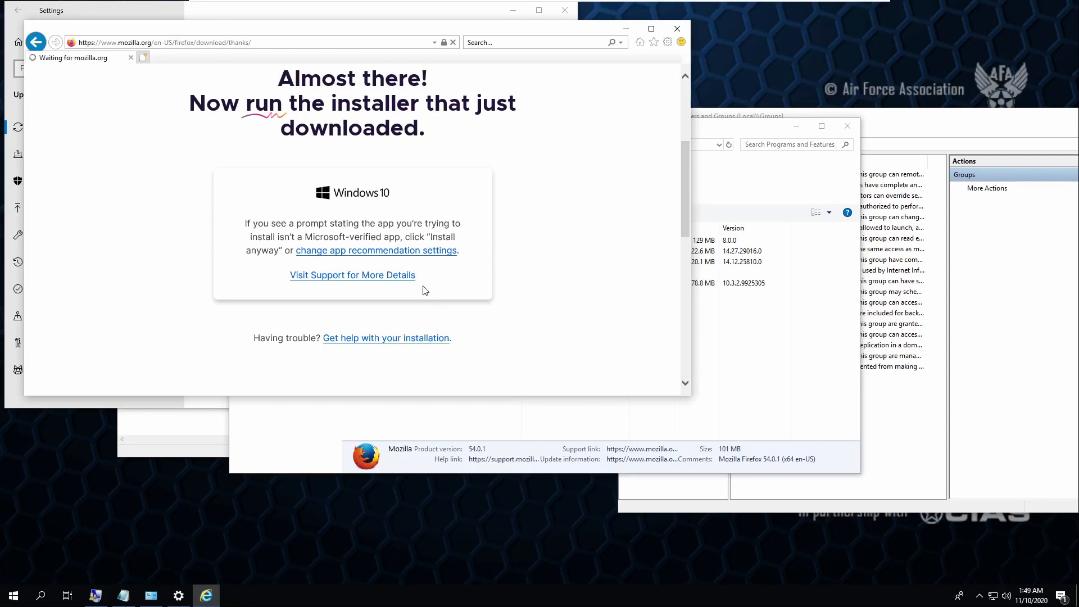
click(512, 382)
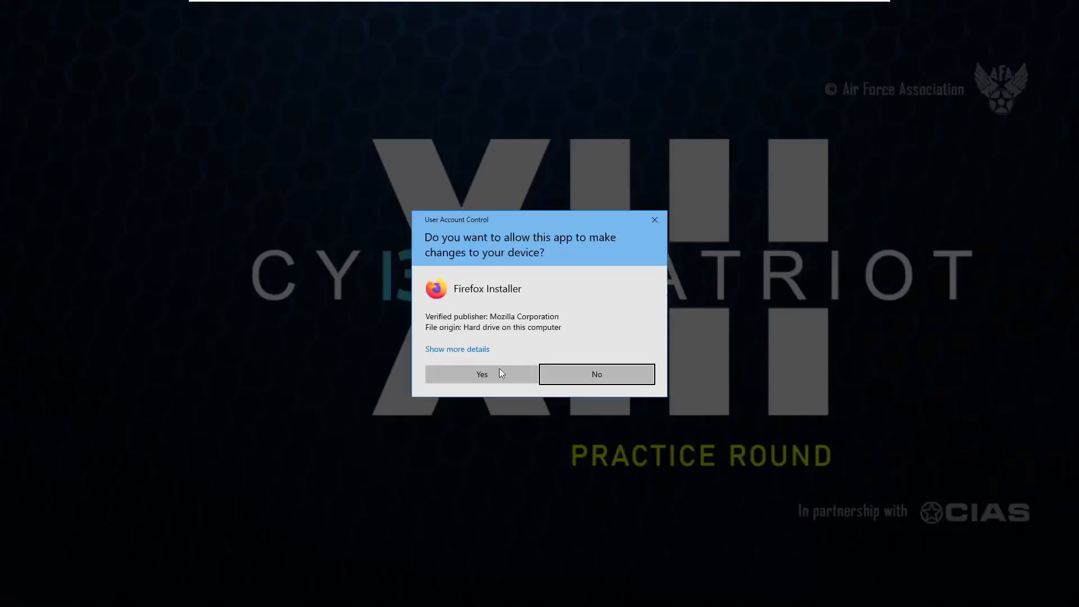
- Approve the installer, re-install Firefox with default settings, and close Internet Explorer
click(499, 373)
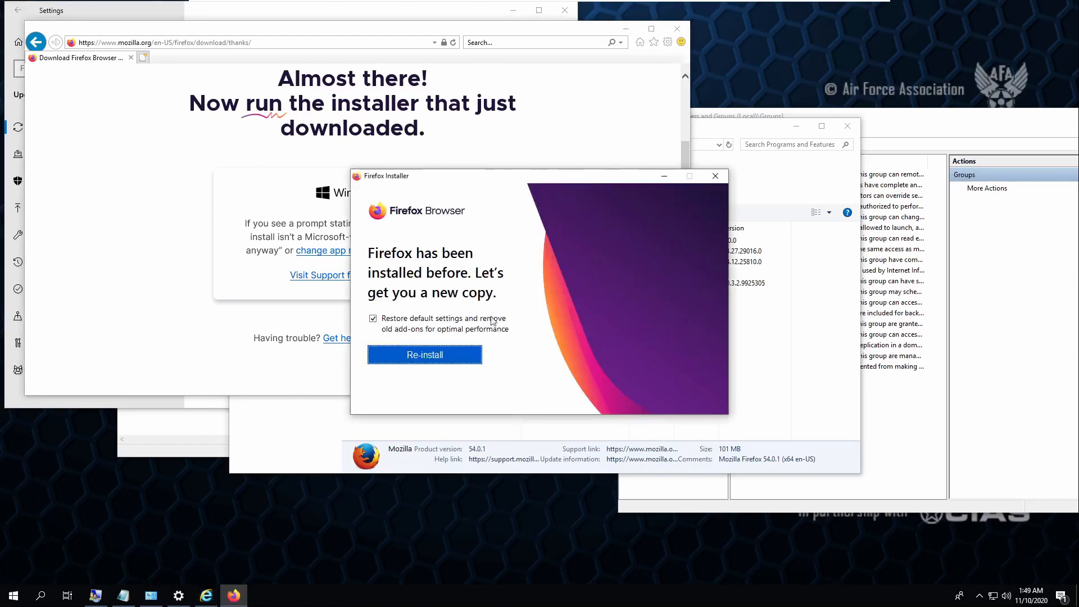
click(432, 355)
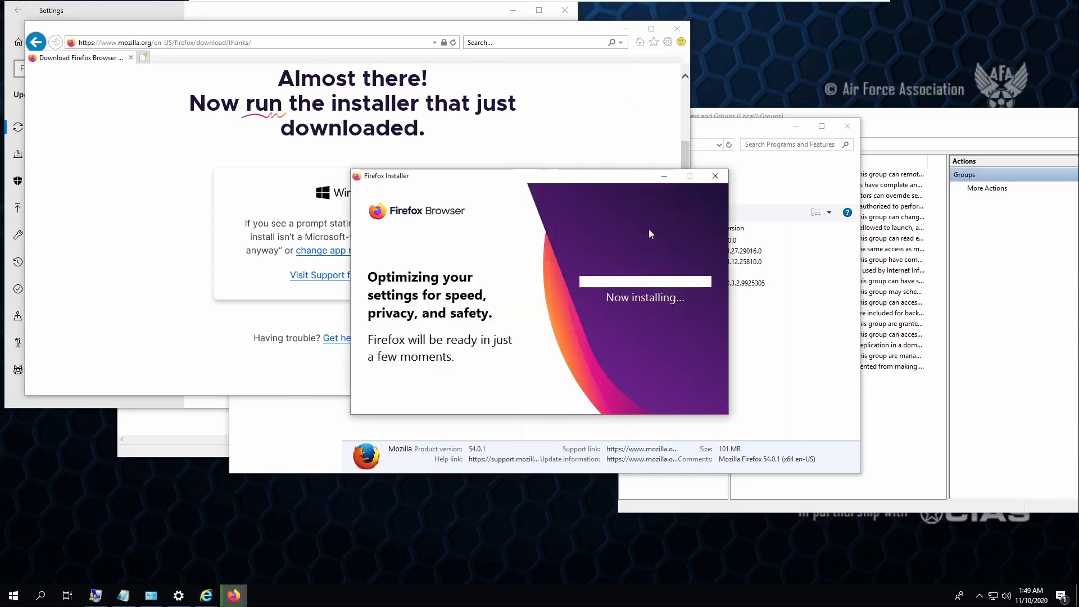
click(675, 27)
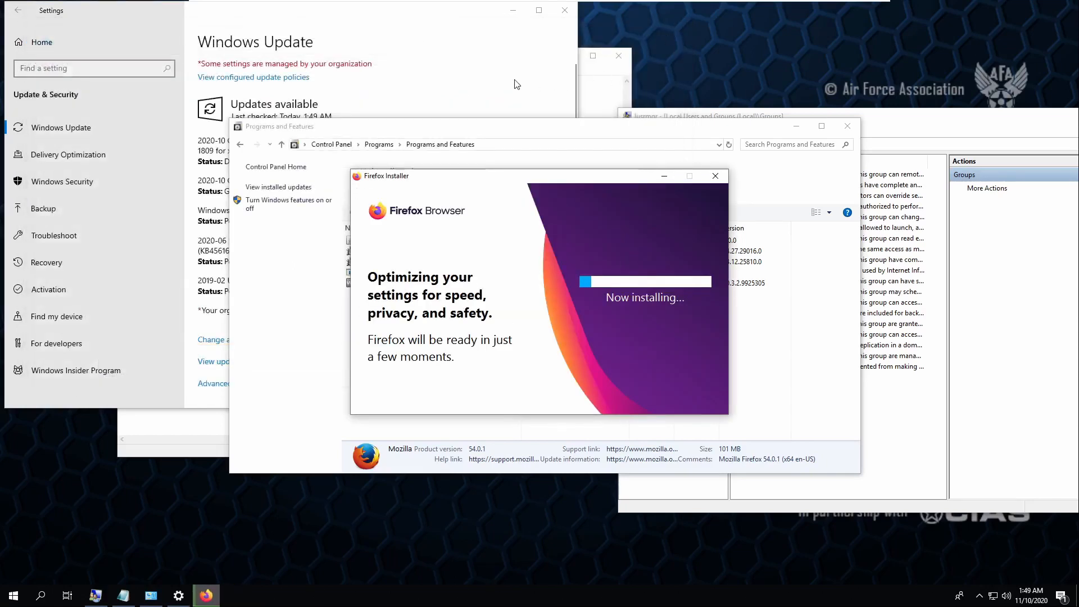
click(385, 194)
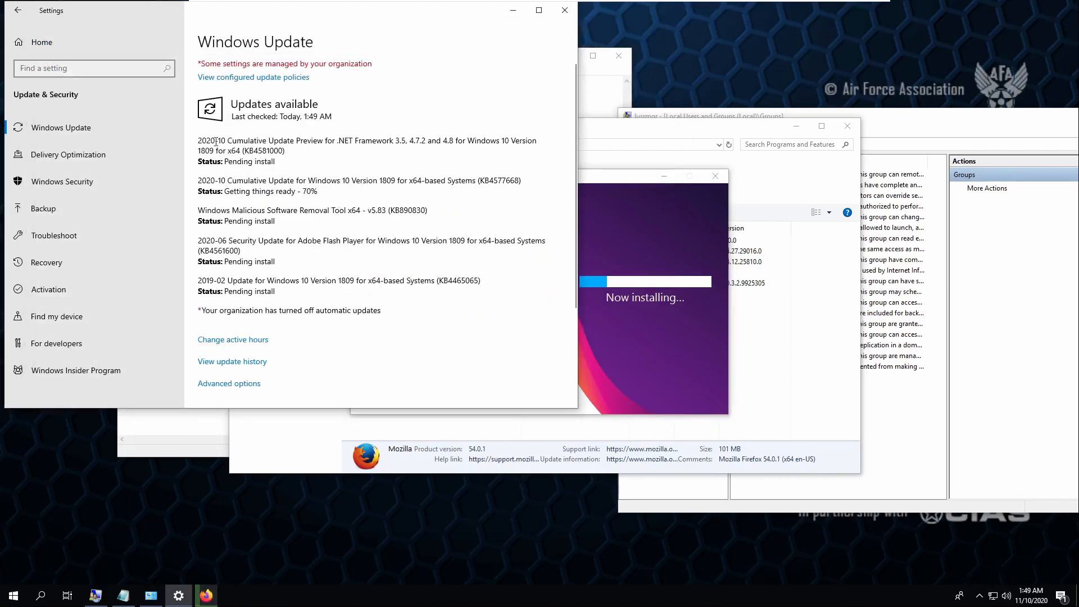
click(621, 263)
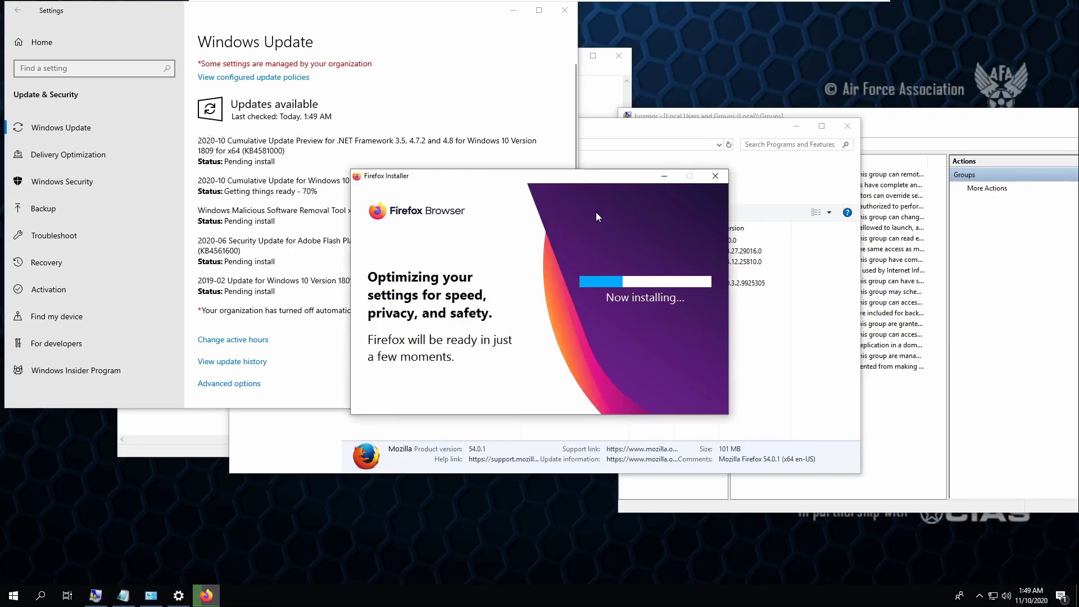
- Launch the Local Security Policy console with secpol.msc, correcting an initial typo
key(super)
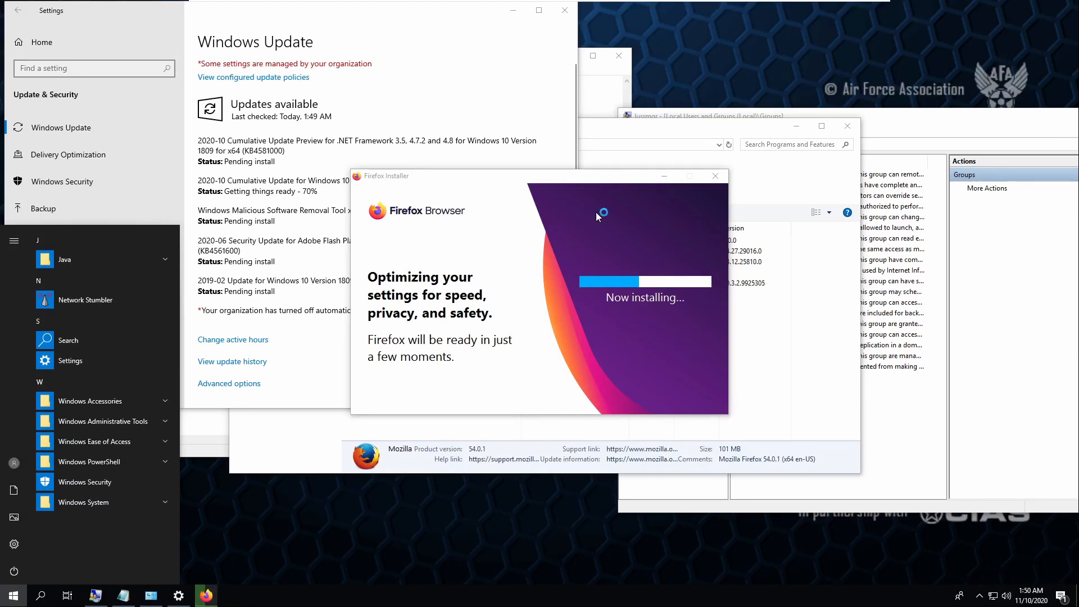
key(super+r)
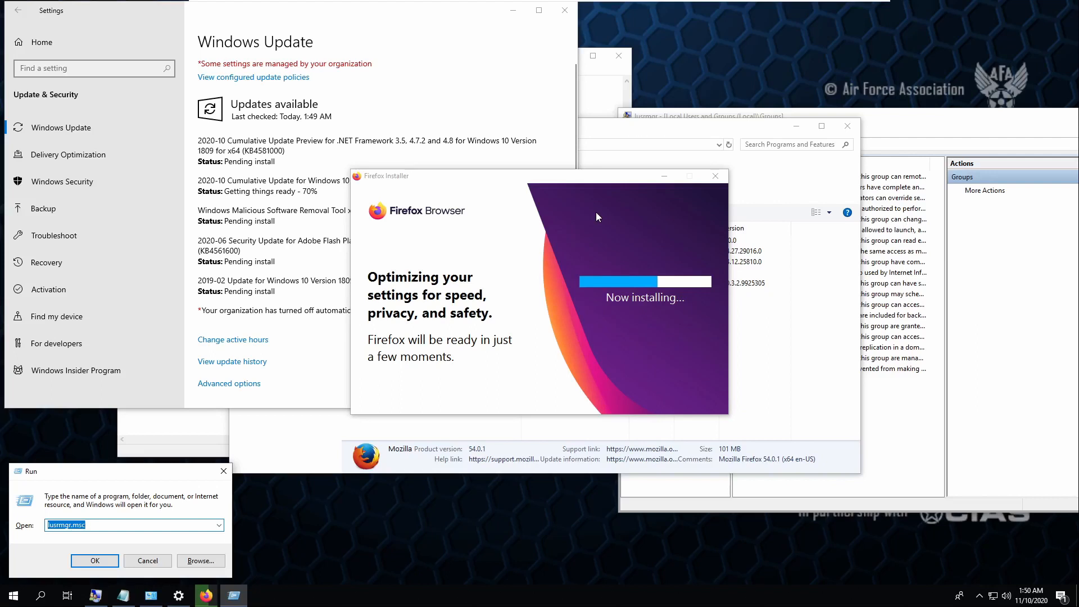
text(secpo.msc)
key(Return)
click(668, 299)
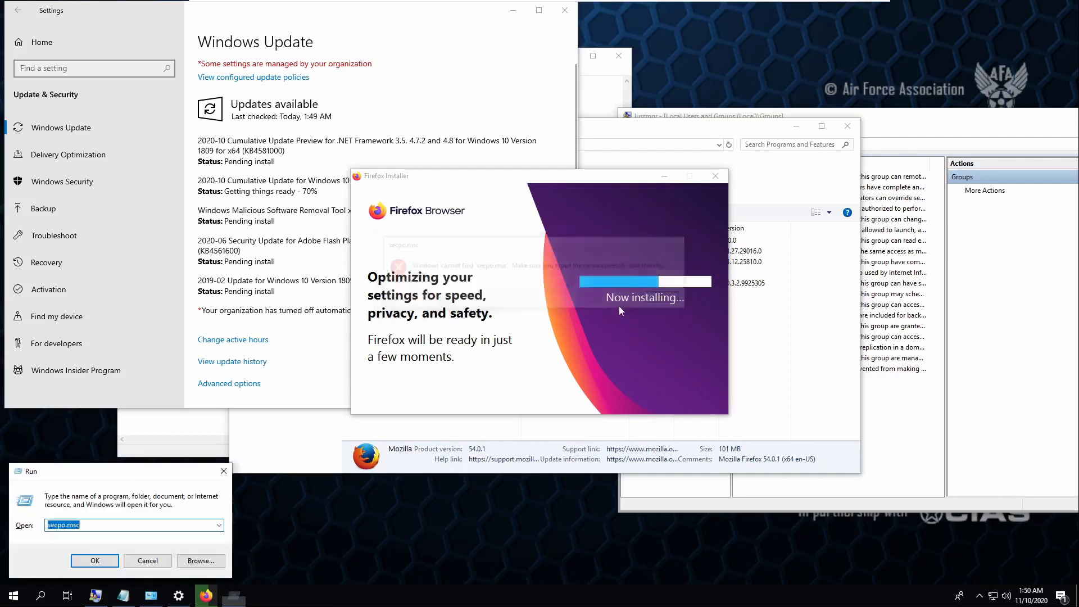
text(secpo)
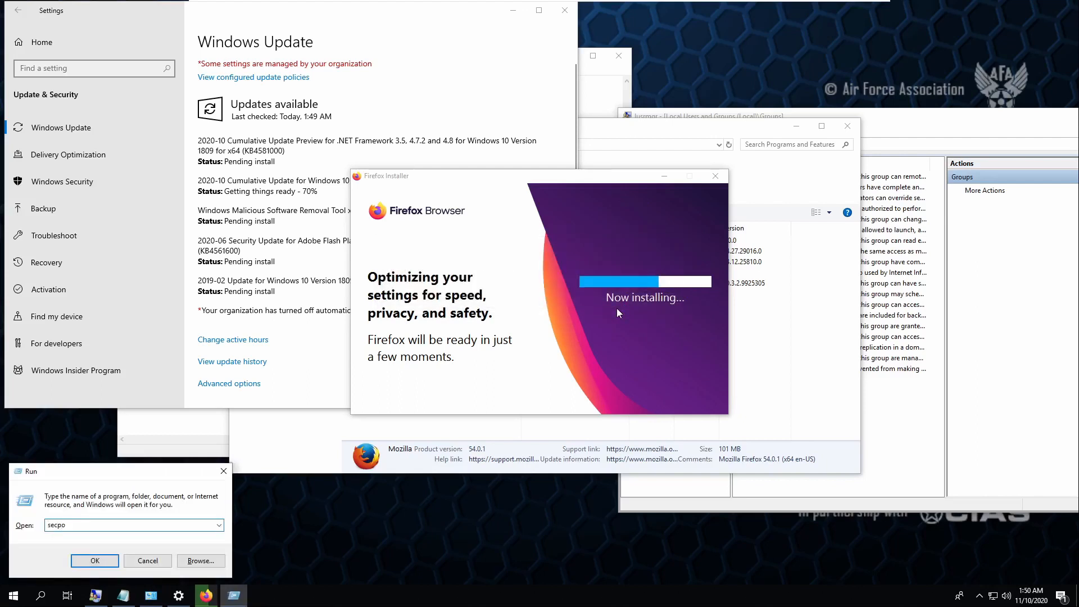
text(l.msc)
key(Return)
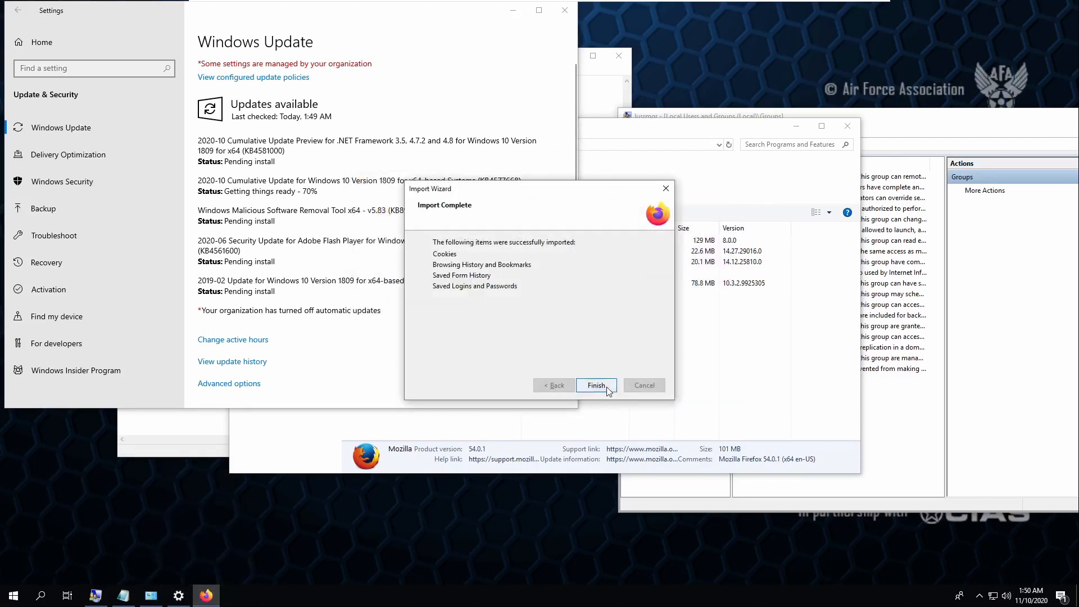
- Finish the Import Wizard and check About Firefox, which shows version 82.0.3
click(592, 385)
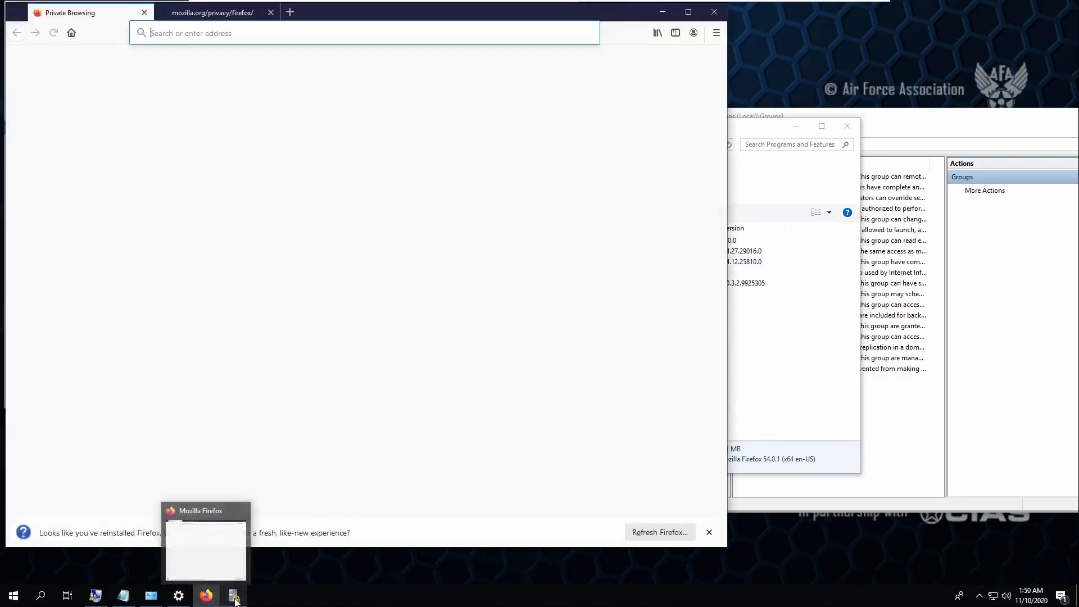
click(716, 32)
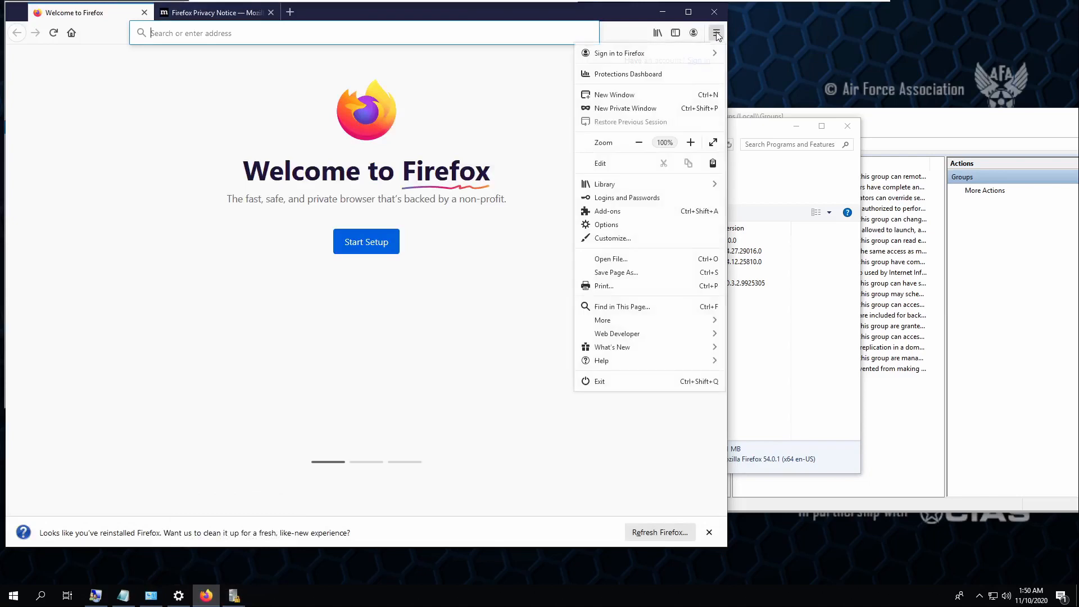
click(641, 362)
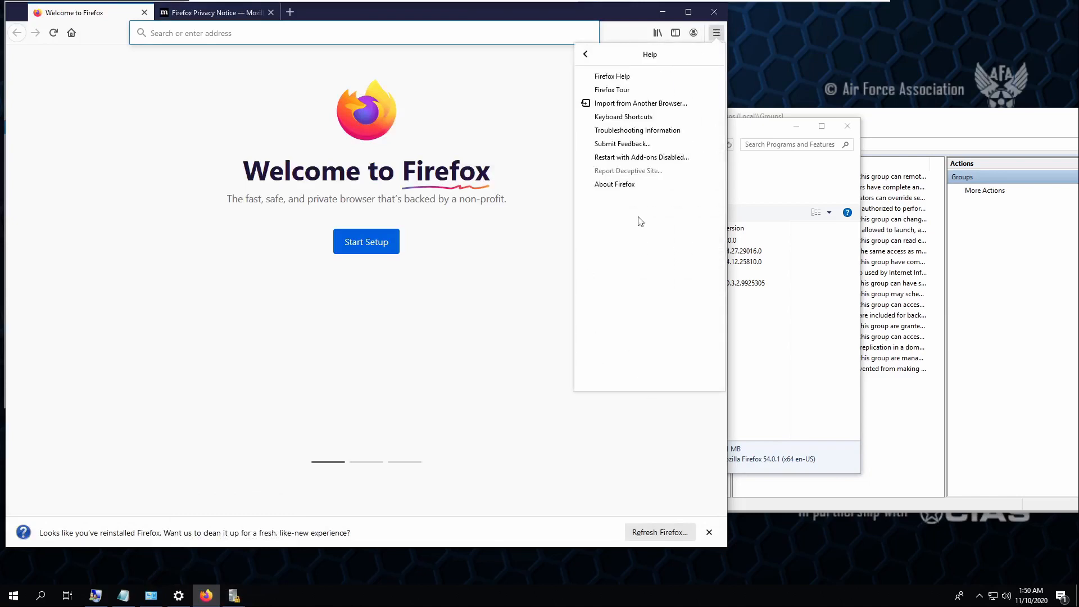
click(638, 186)
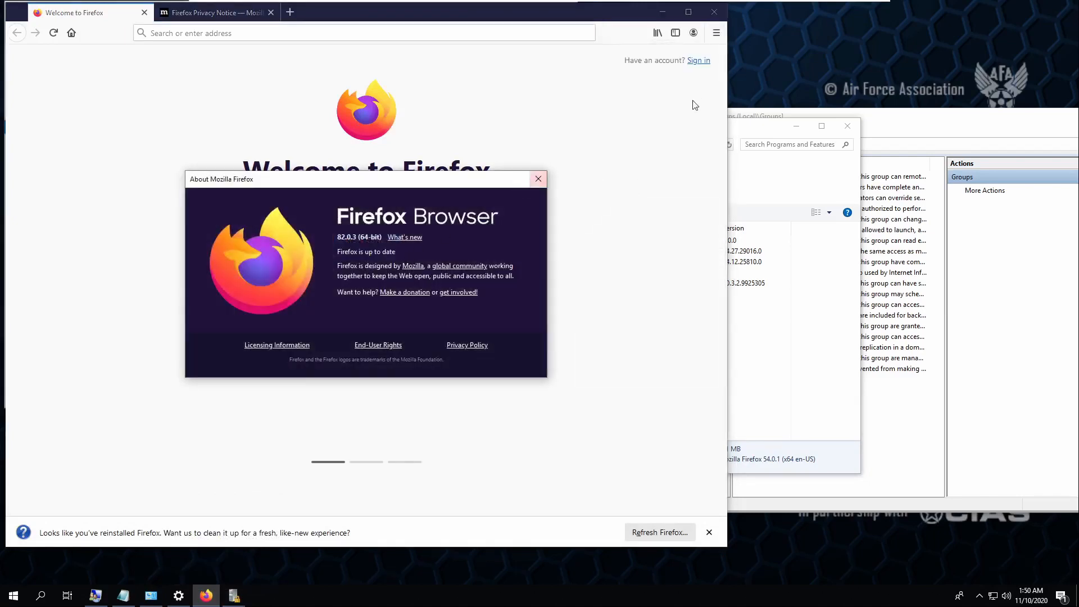
click(538, 180)
- Recheck that Firefox 82.0.3 is up to date, then quit Firefox, closing all tabs
click(716, 32)
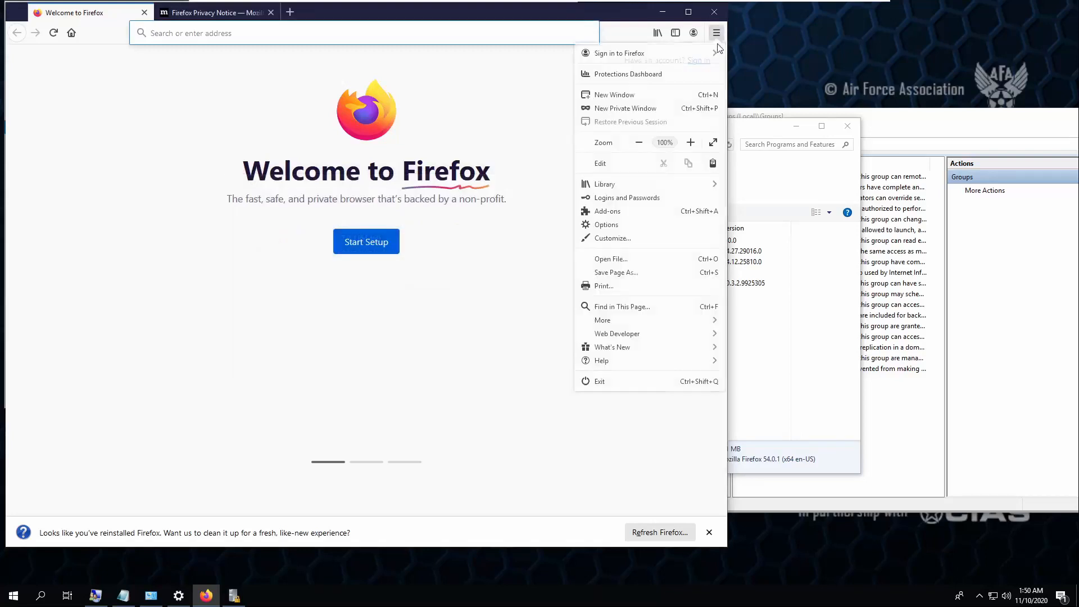
click(615, 363)
click(627, 185)
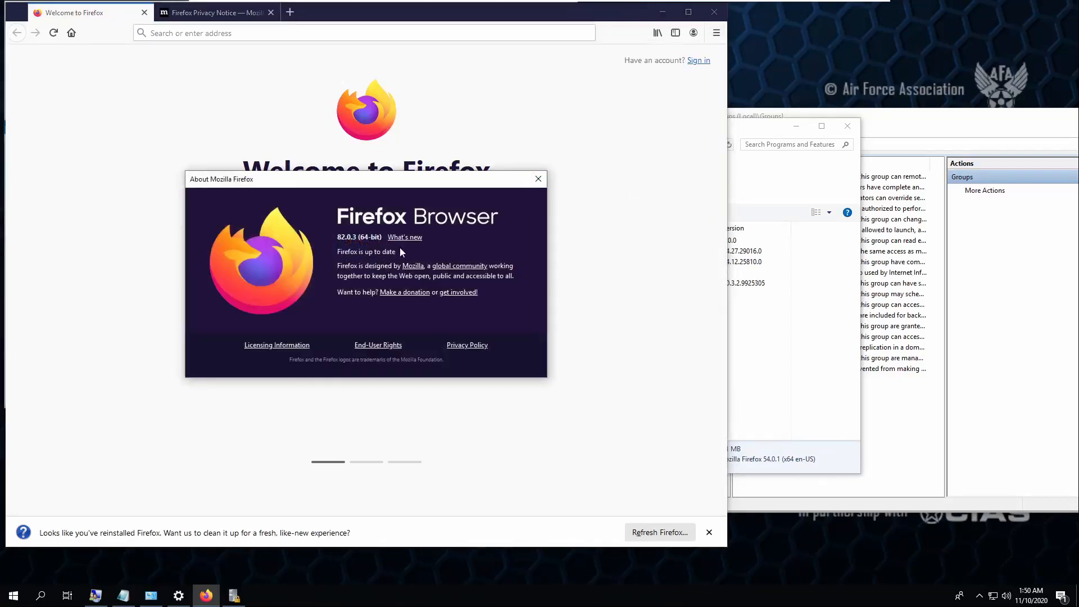
click(540, 178)
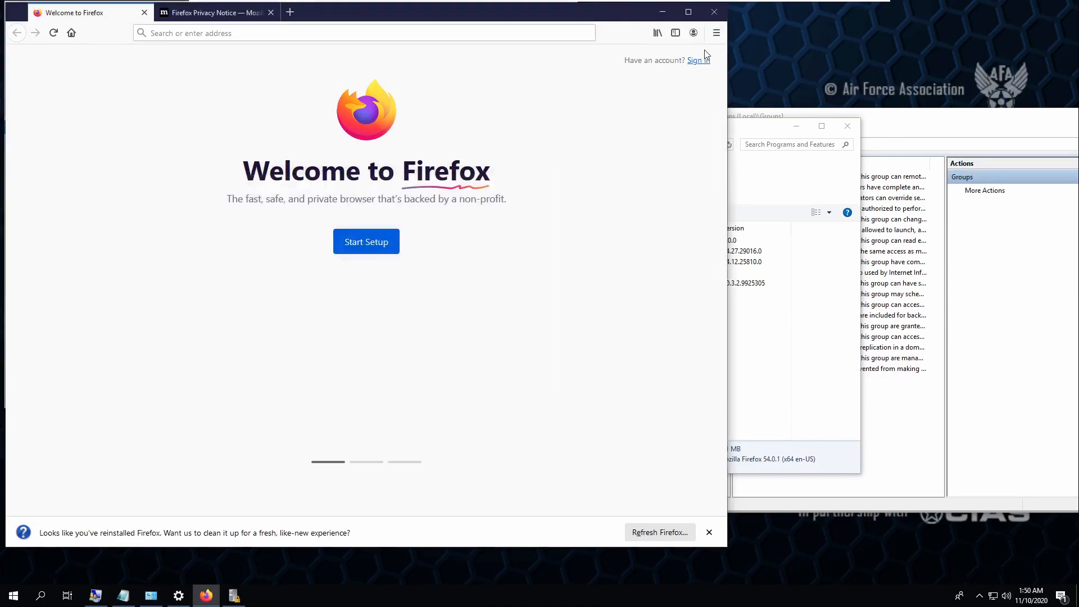
click(714, 11)
click(360, 301)
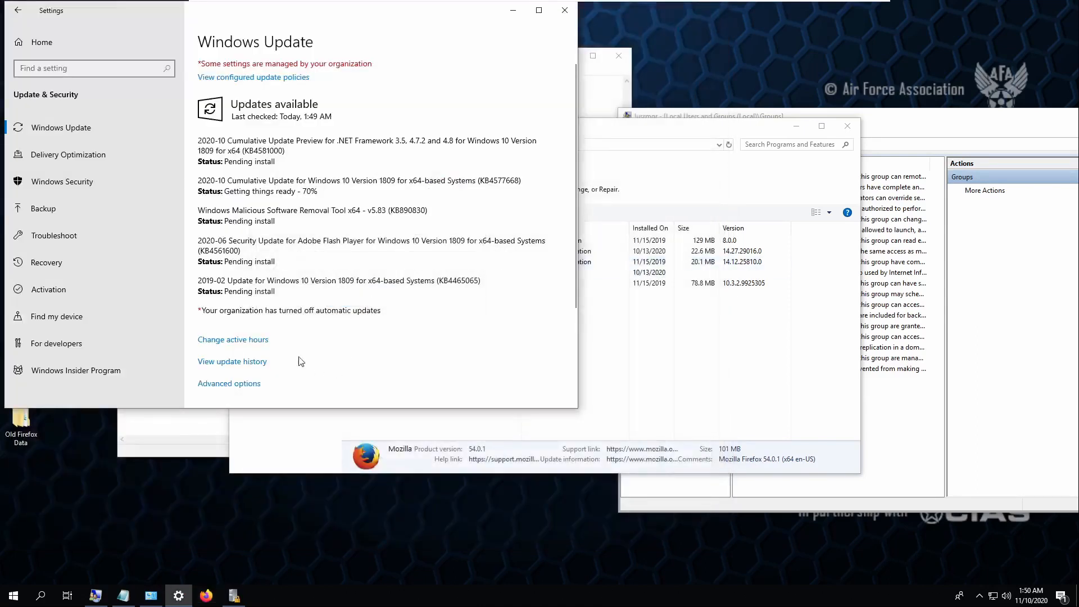
- Close the Local Users and Groups (lusrmgr) console
click(669, 366)
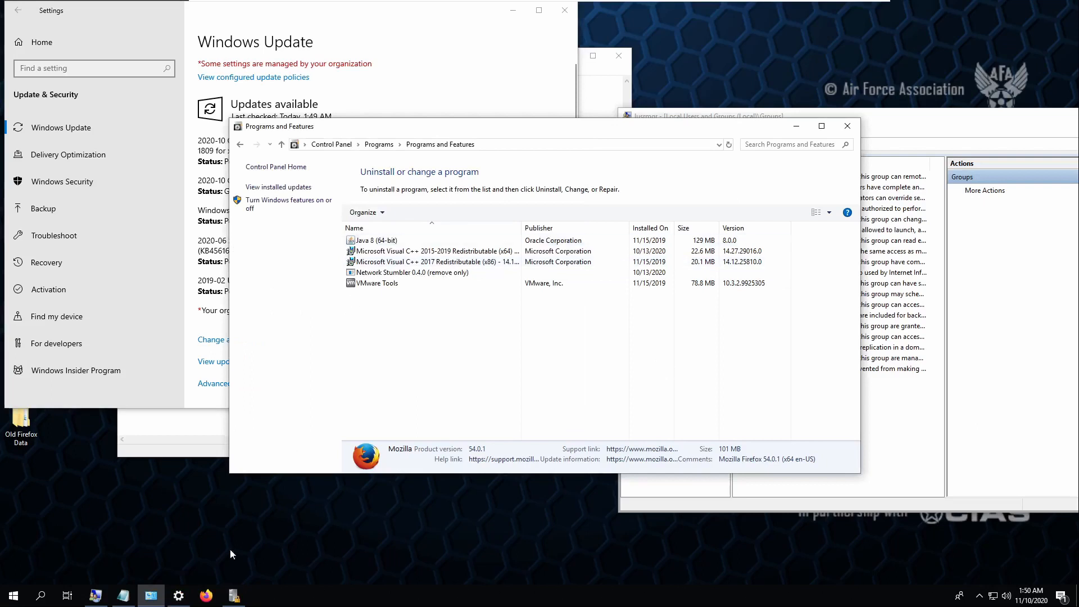
click(233, 595)
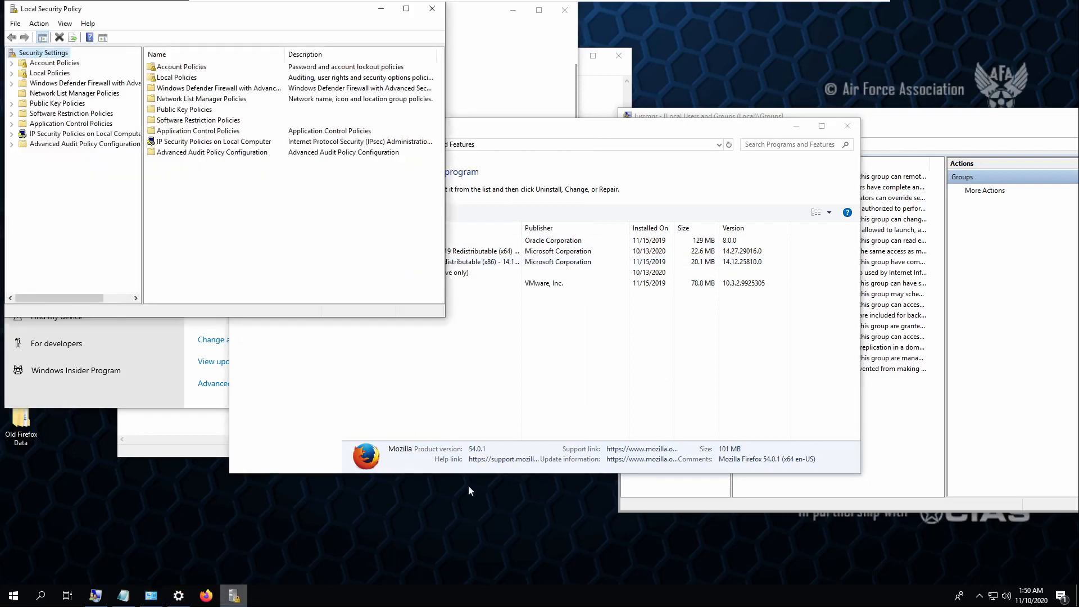
click(919, 349)
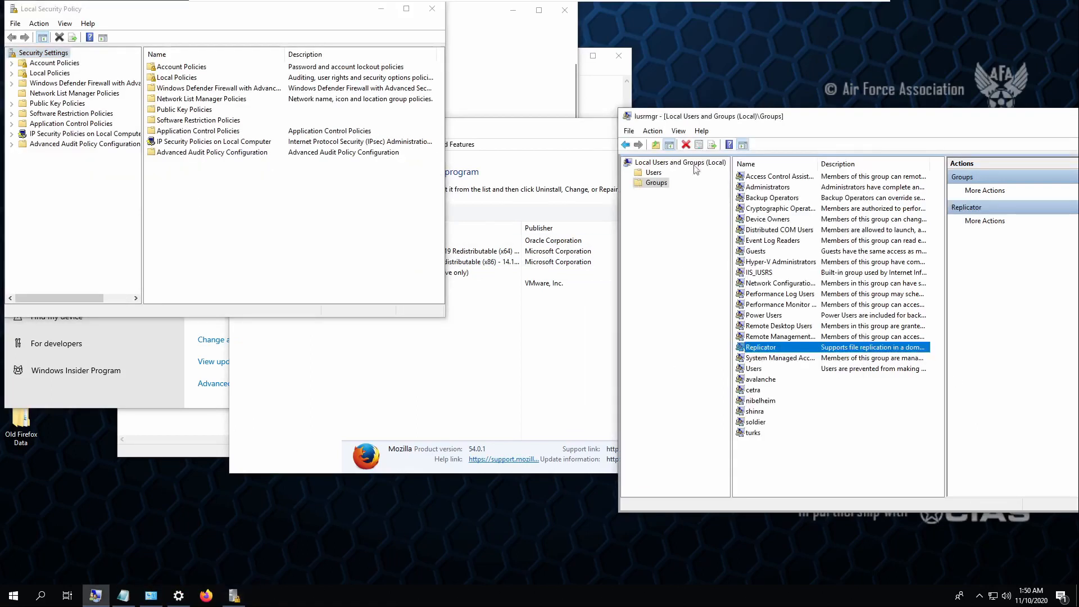
drag(808, 120, 718, 113)
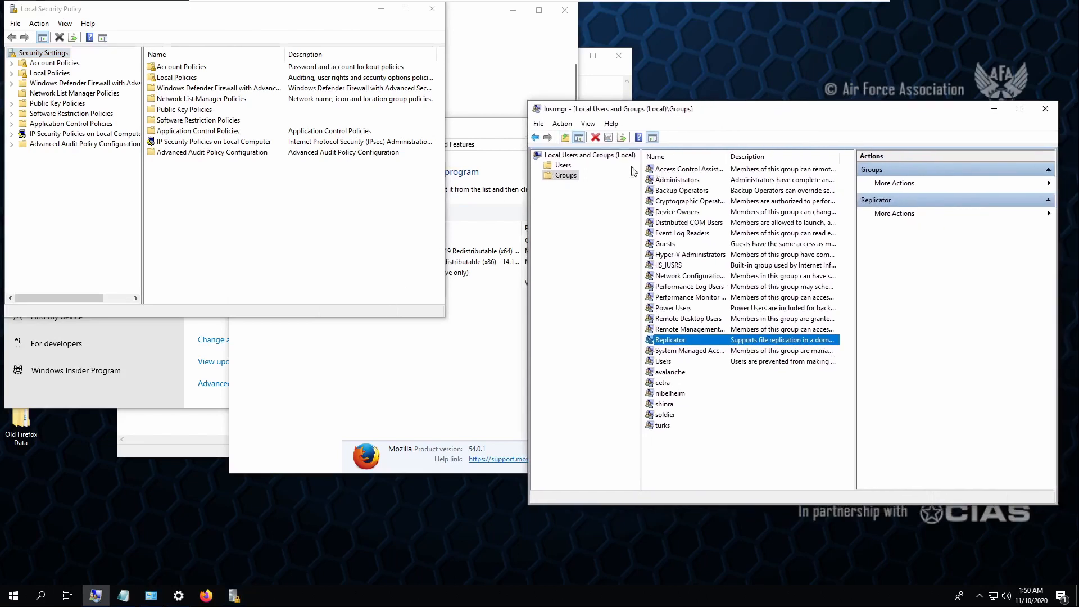
click(1046, 109)
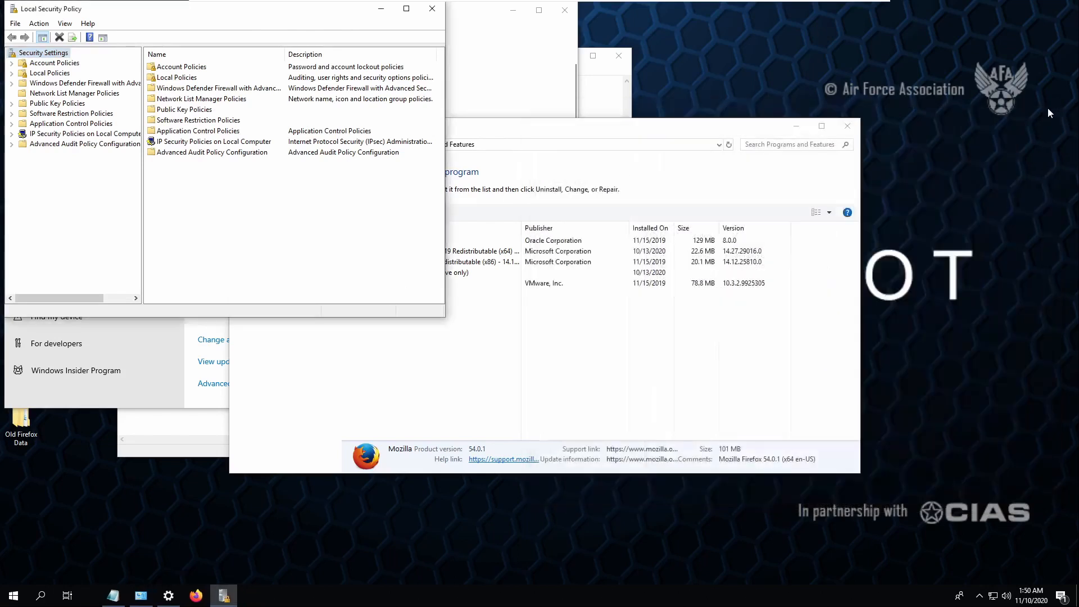
- Centre the Local Security Policy window and expand its Local Policies folder
click(189, 440)
click(206, 595)
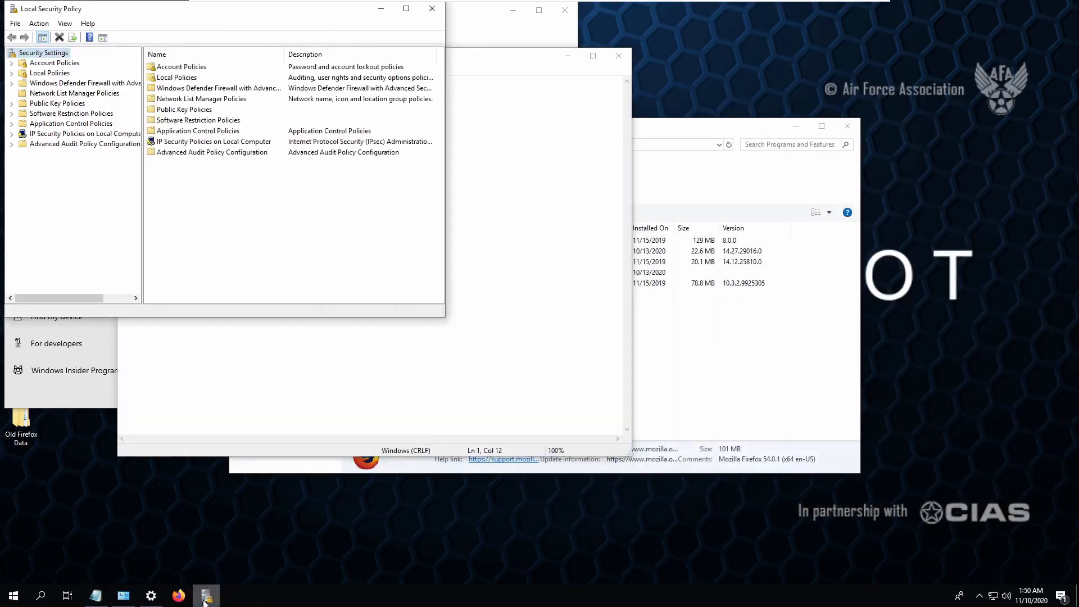
drag(239, 19, 441, 68)
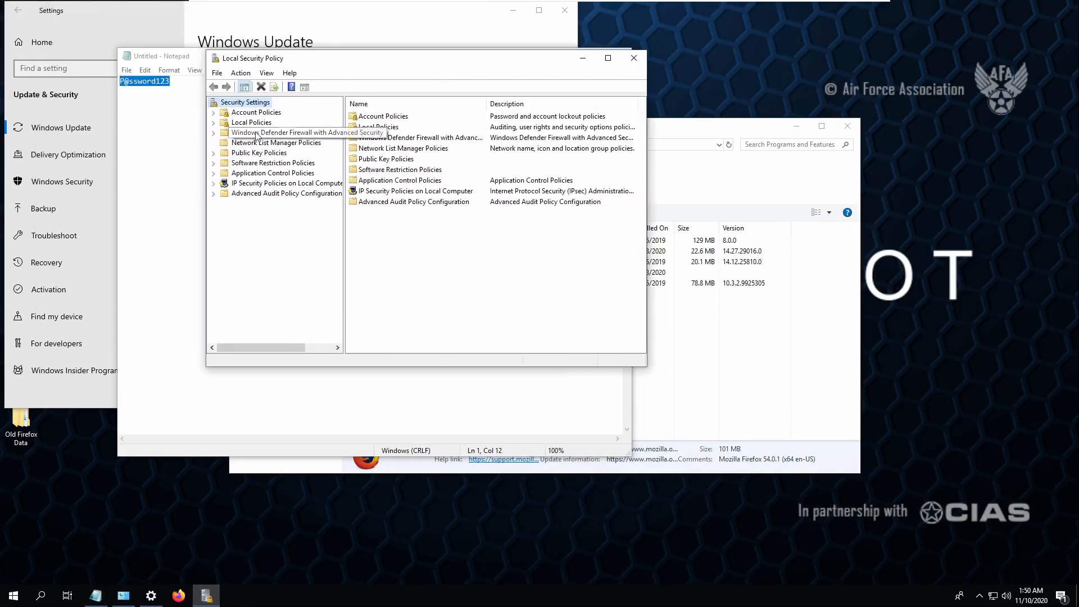
double_click(251, 123)
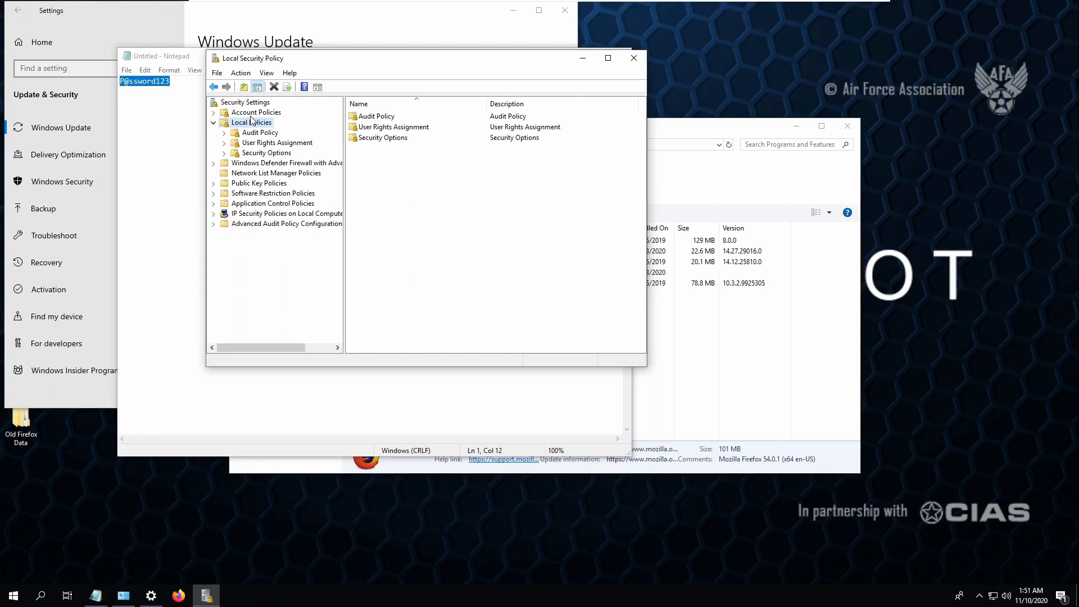
- In Security Options, rename the built-in administrator account to 'Rob'
double_click(386, 138)
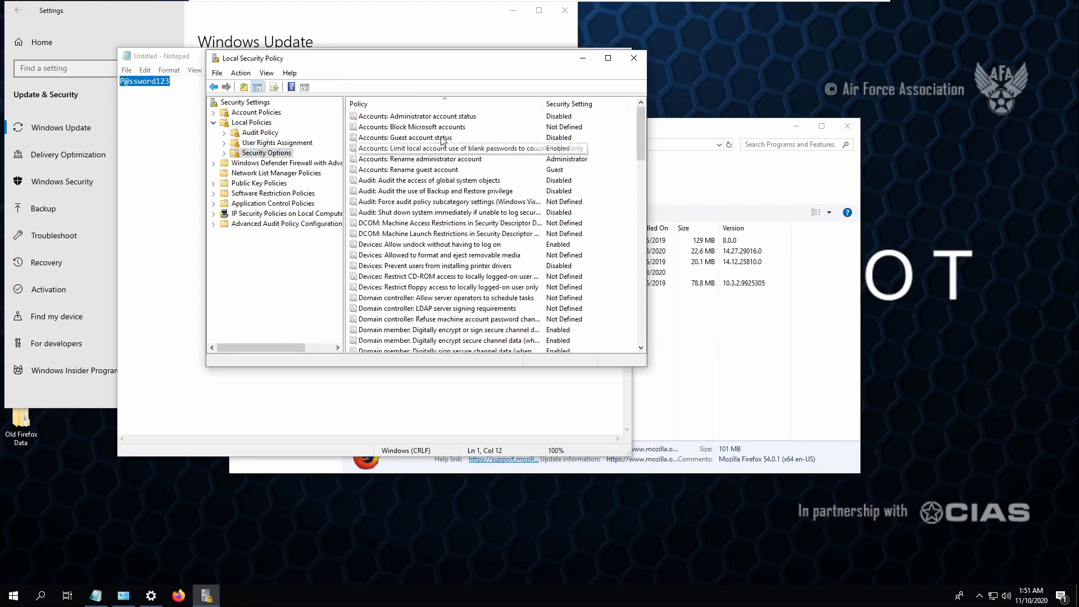
click(435, 139)
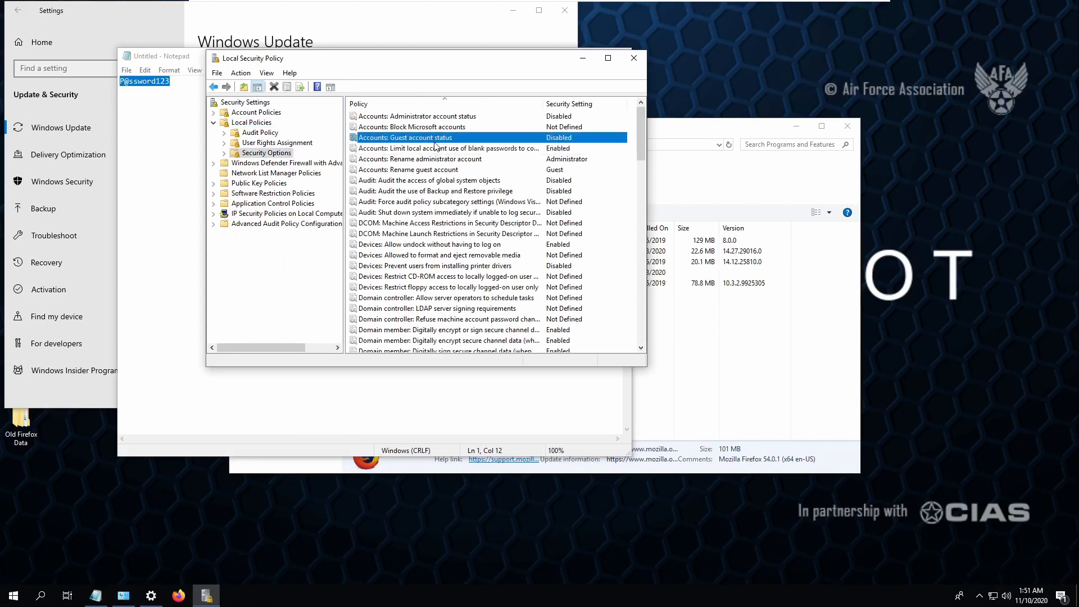
click(459, 160)
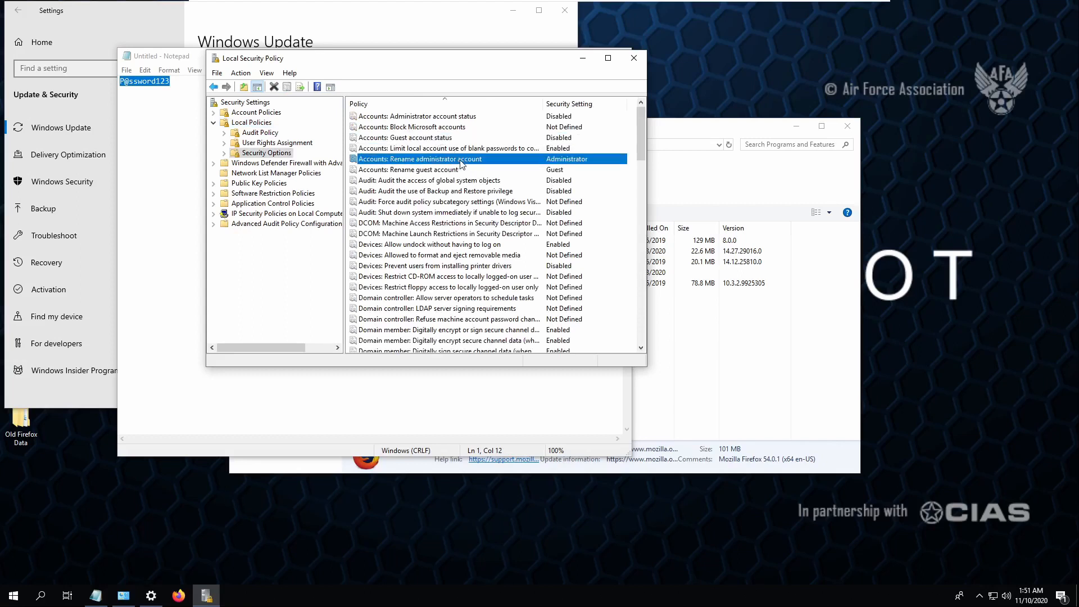
right_click(464, 162)
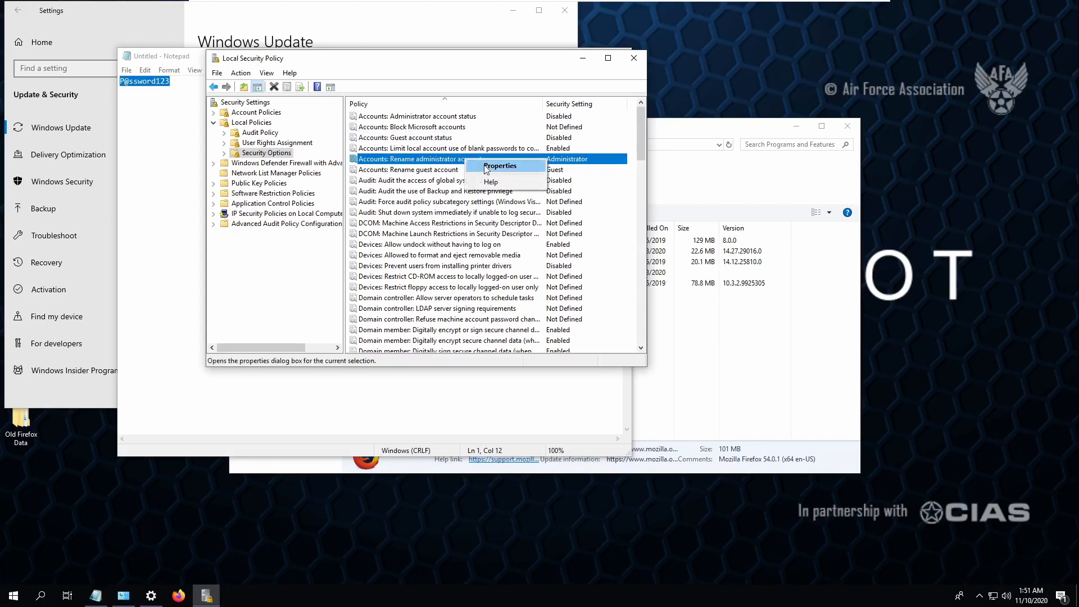
click(487, 168)
text(Rob)
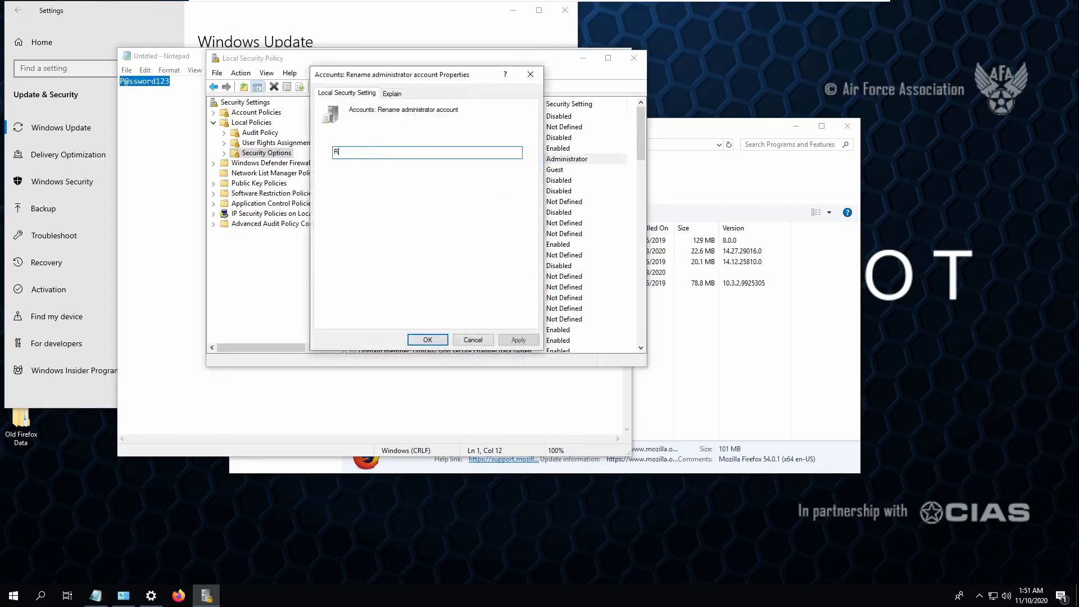
key(Return)
- Rename the built-in guest account to 'Bob'
double_click(531, 170)
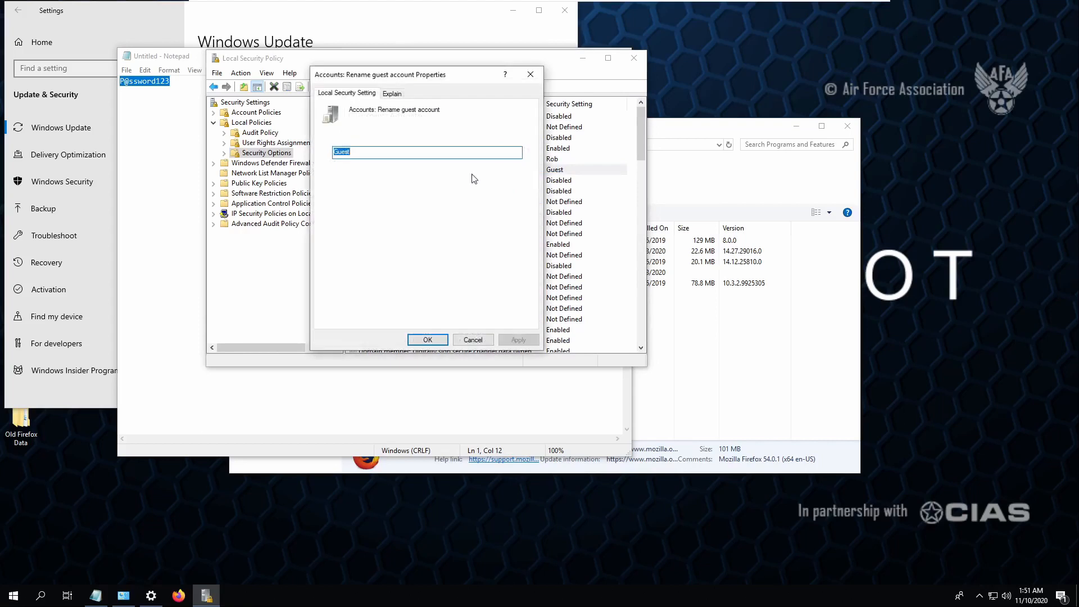
text(Bob)
key(Return)
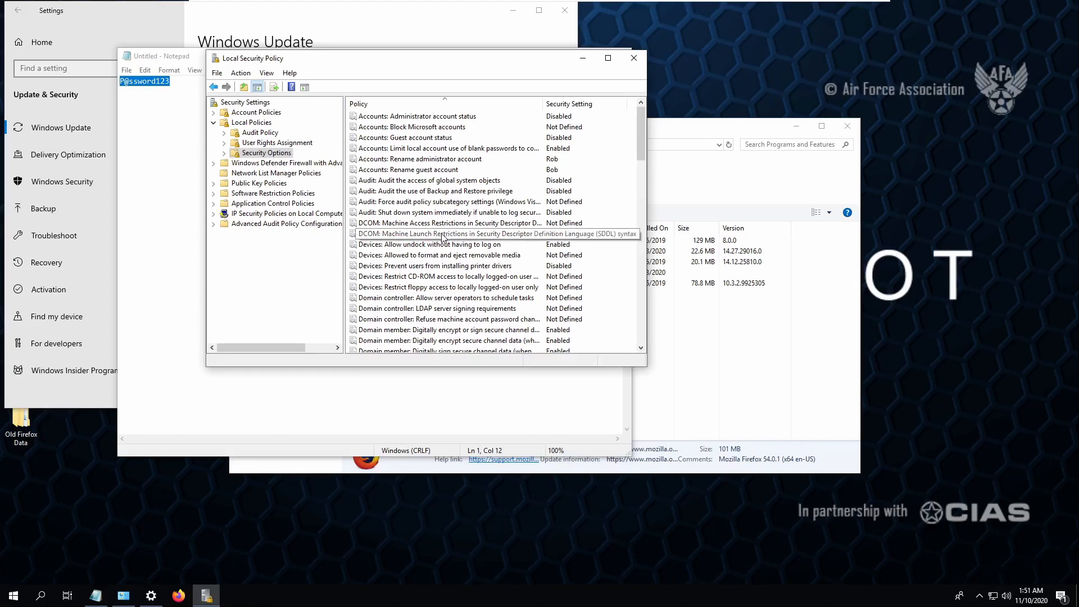
scroll(445, 243, down, 1)
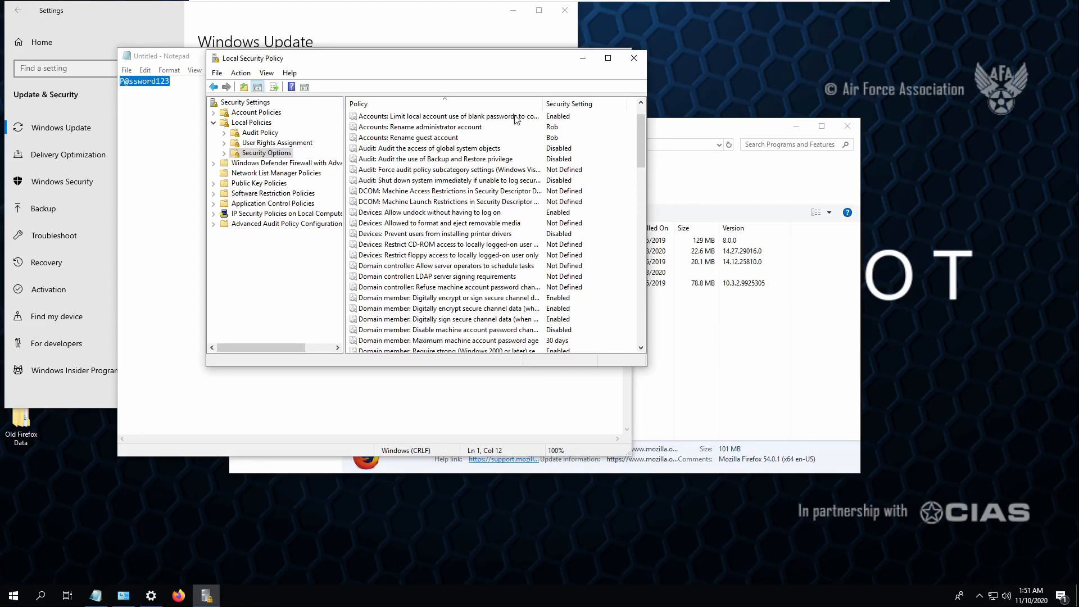
drag(536, 66, 592, 73)
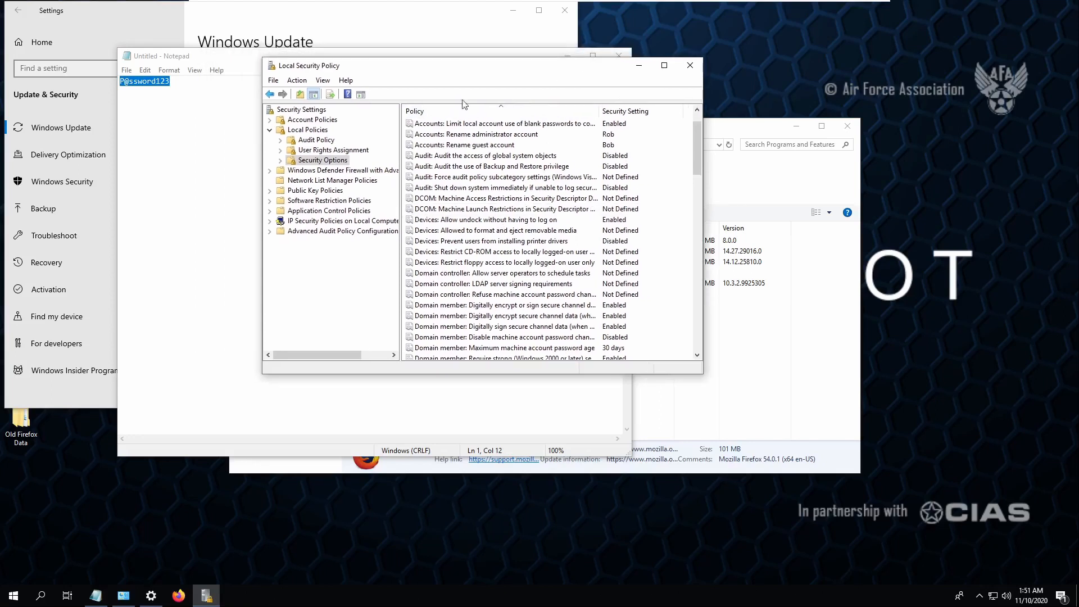
- Browse the Audit, User Rights and Security Options sections, ending at Account Lockout Policy
click(318, 140)
click(331, 150)
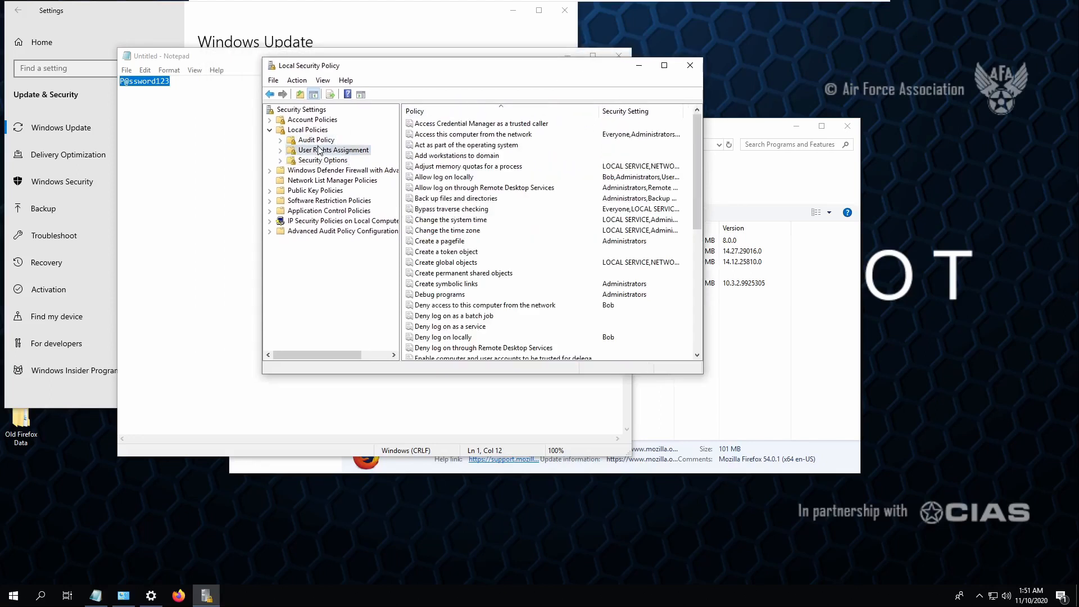
click(329, 159)
click(326, 151)
click(316, 140)
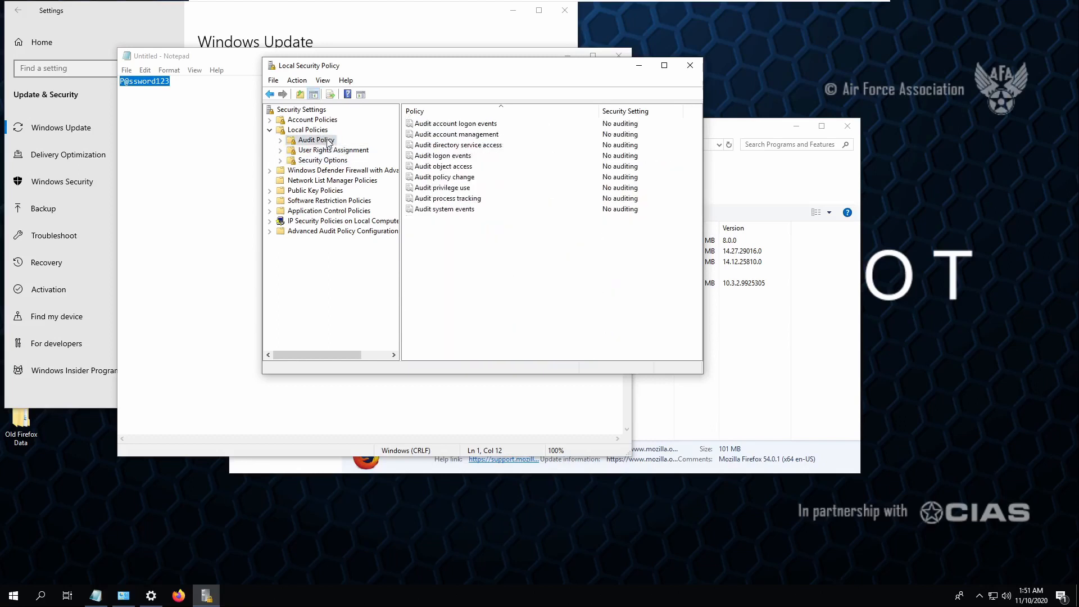
double_click(313, 120)
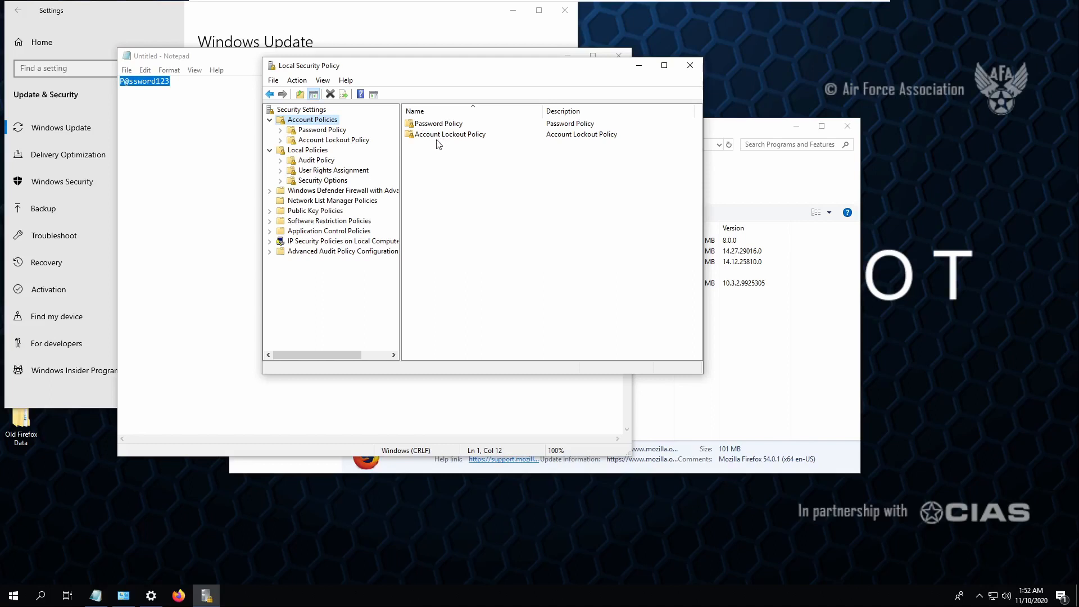
click(328, 171)
click(330, 180)
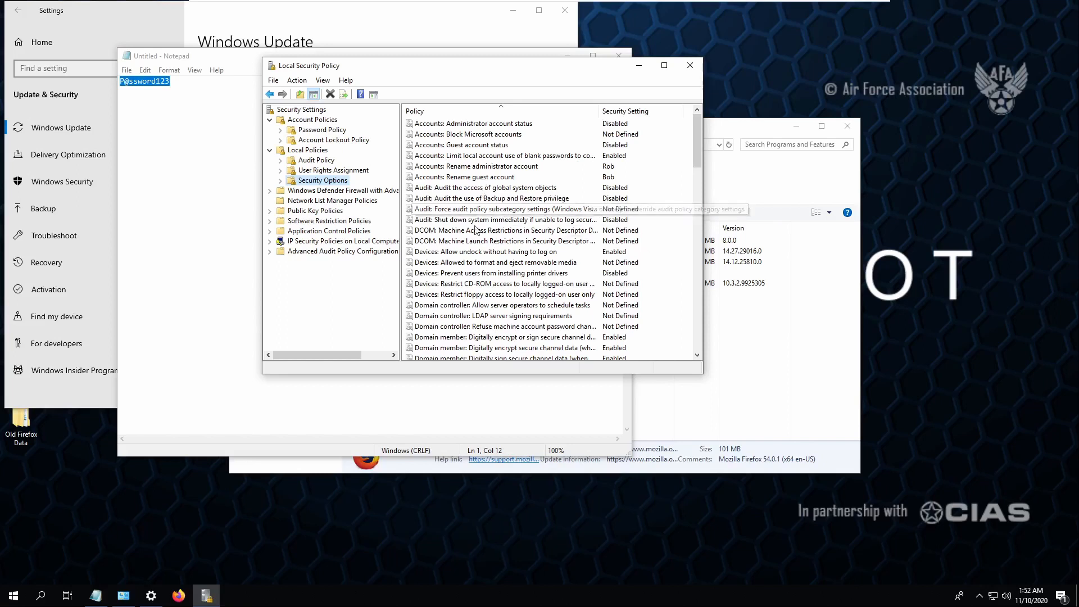
click(333, 140)
- Set the lockout counter reset to 10 minutes and password history to 7 remembered passwords
double_click(618, 145)
text(10)
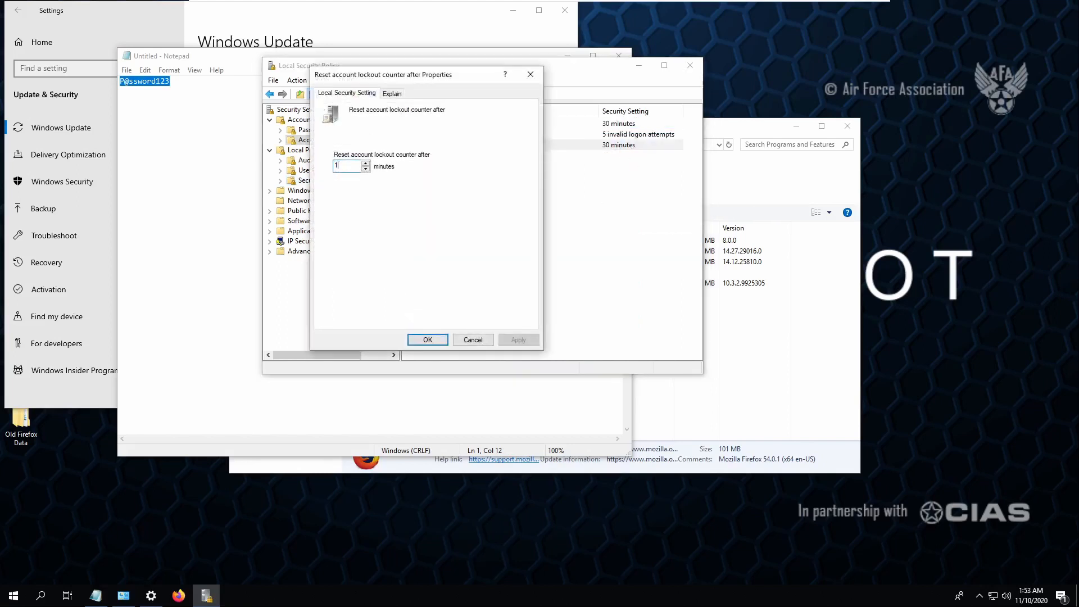
key(Return)
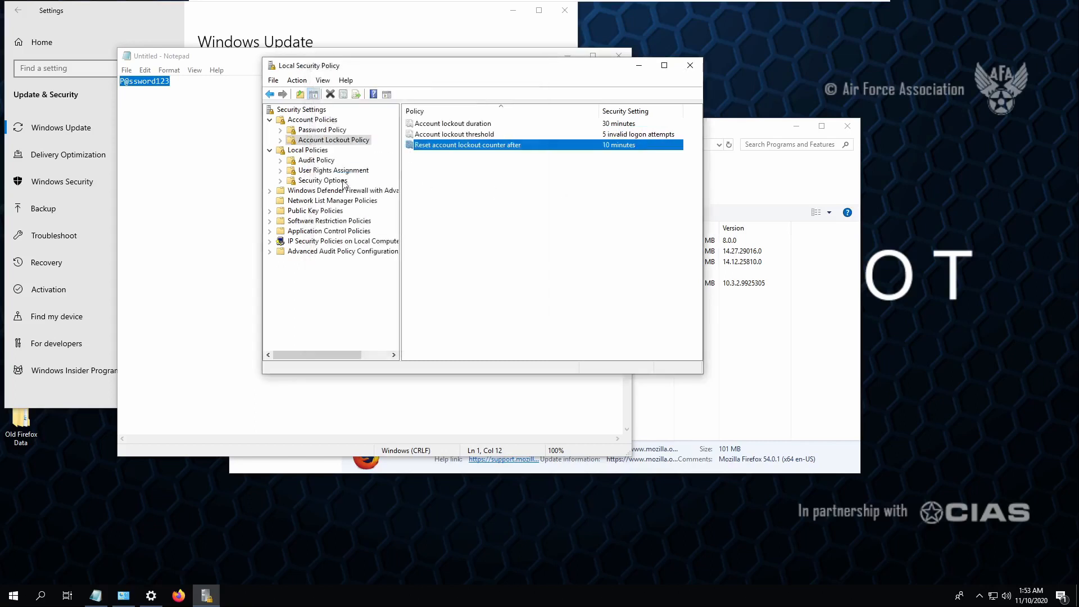
click(326, 130)
double_click(618, 129)
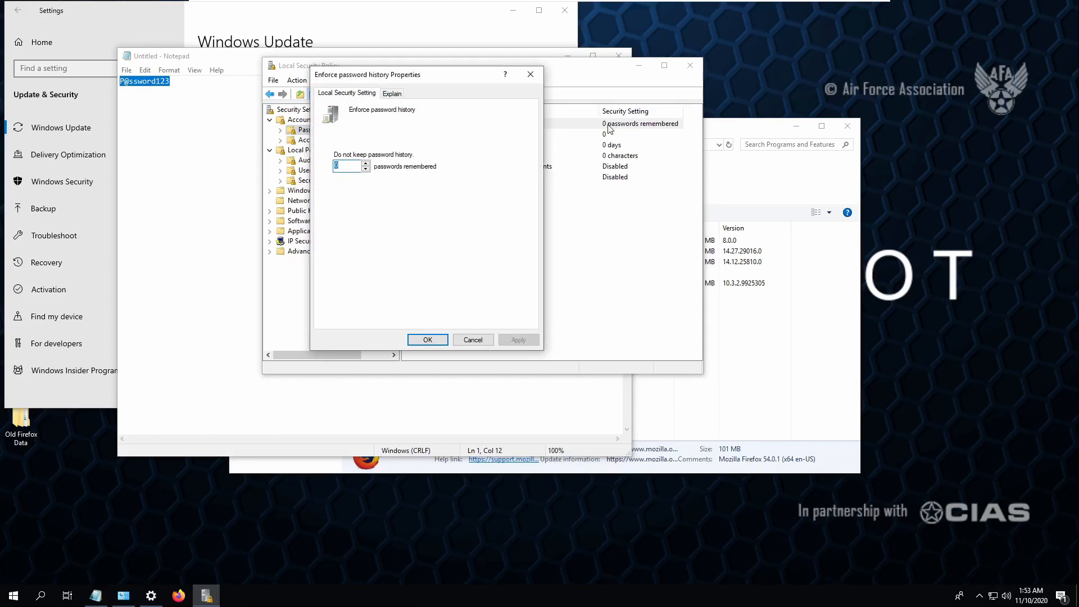
text(7)
key(Return)
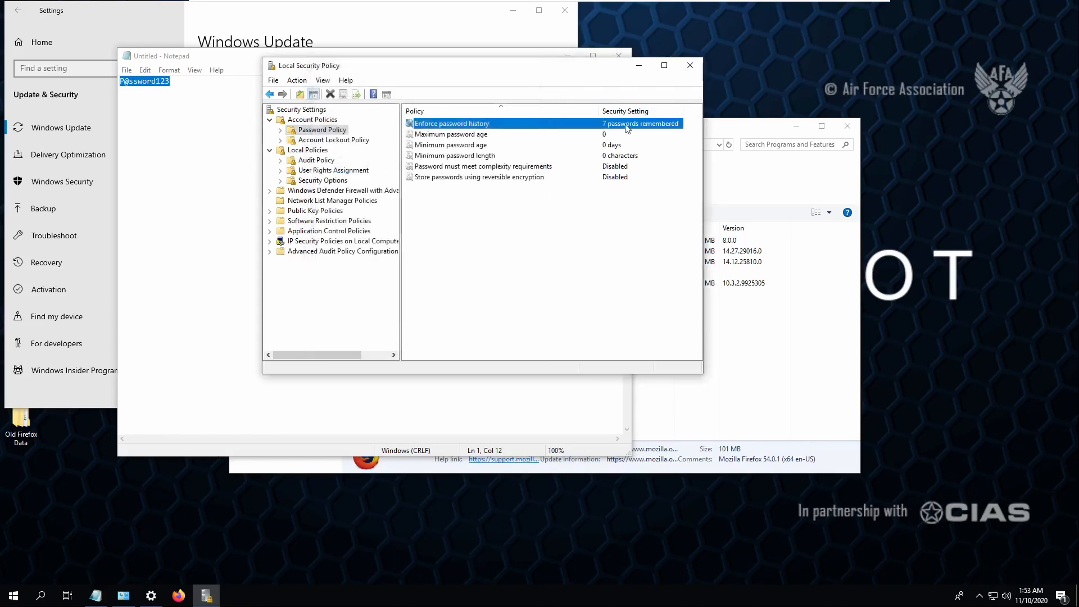
- Set maximum password age to 30 days and minimum password length to 10 characters
double_click(620, 133)
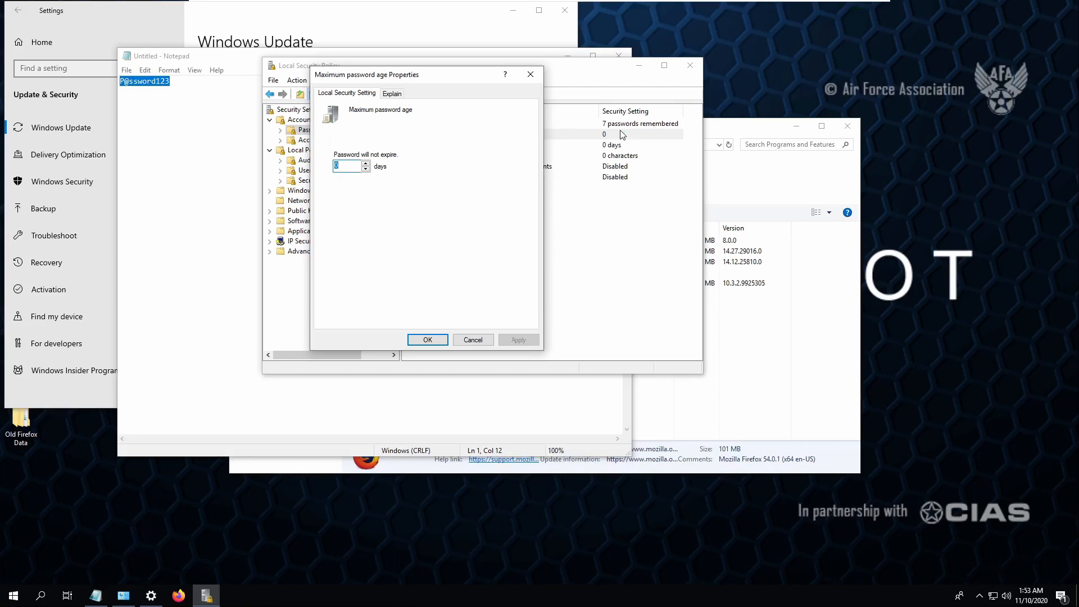
text(3)
key(Return)
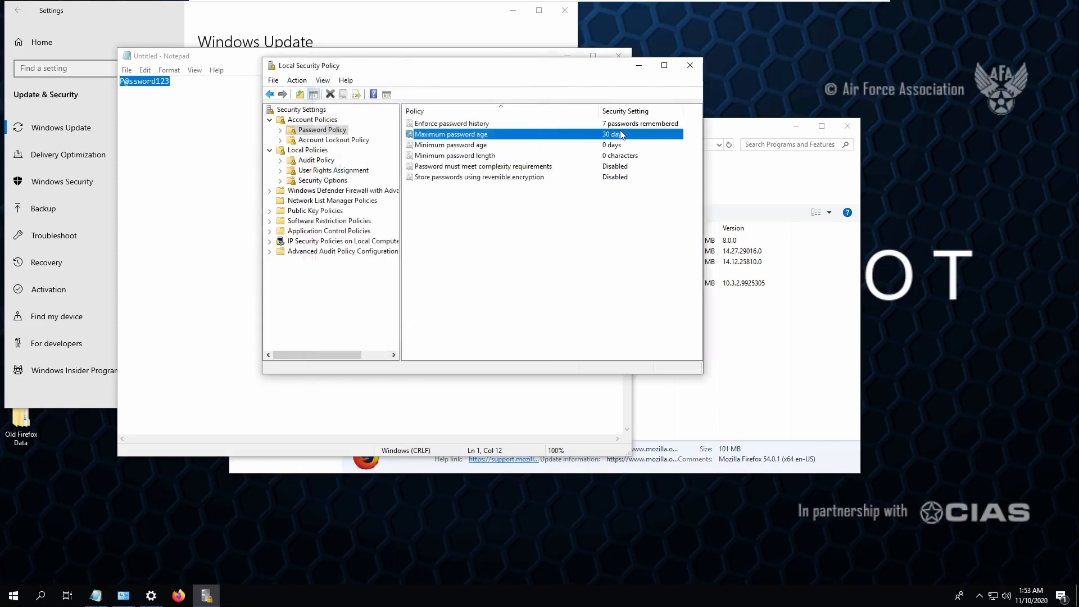
double_click(602, 157)
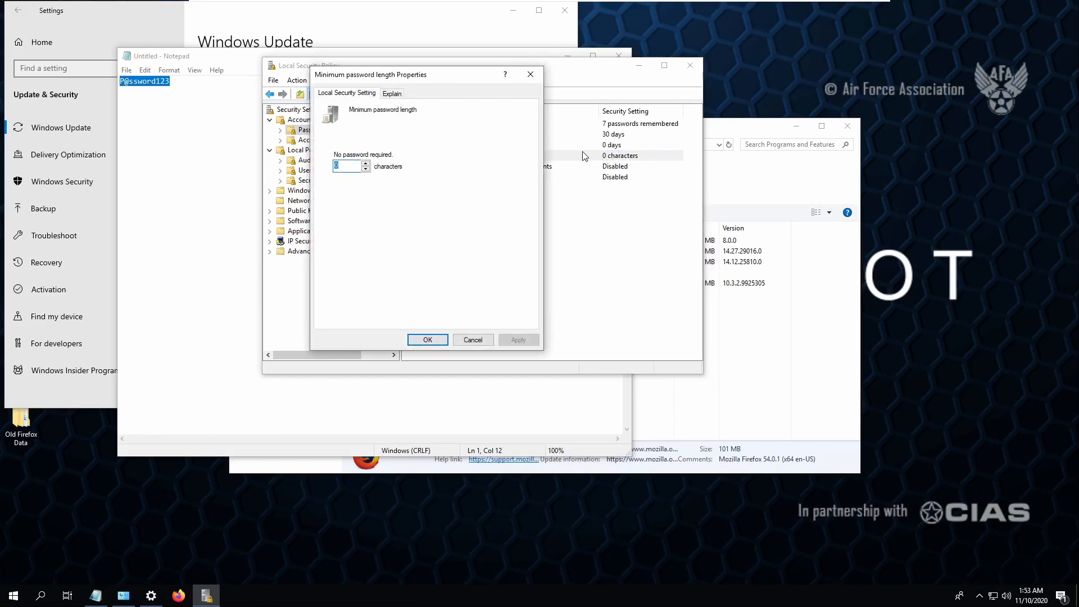
text(10)
key(Return)
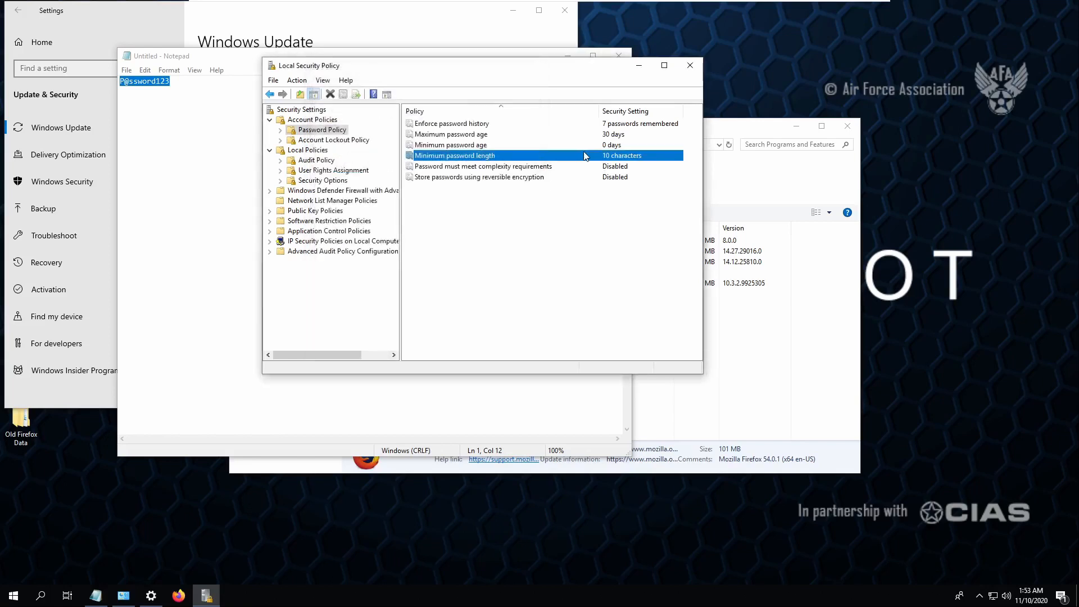
- Enable the 'Password must meet complexity requirements' policy
double_click(604, 167)
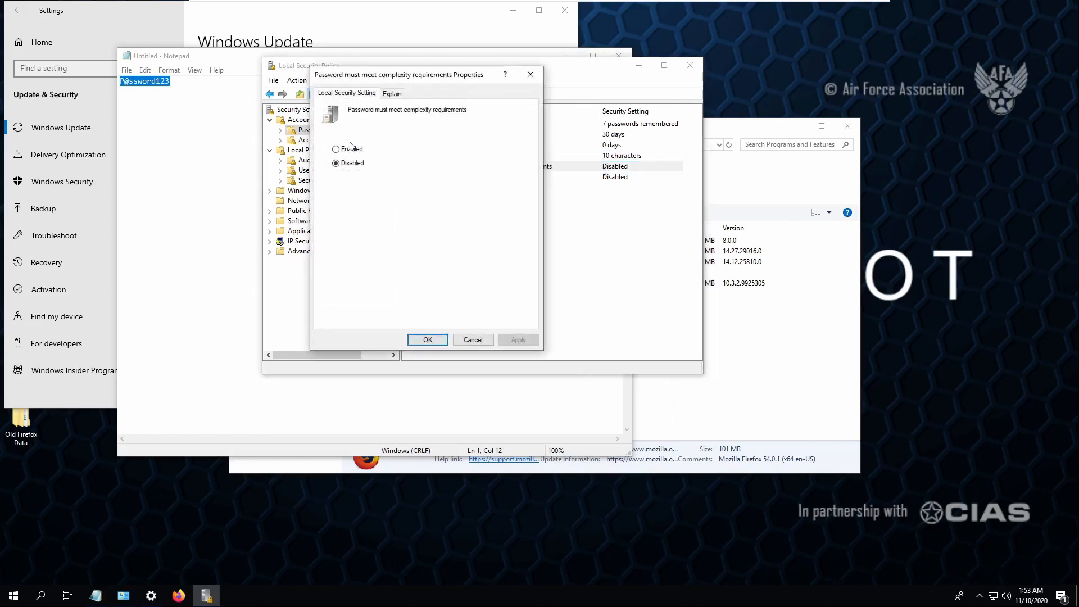
click(351, 148)
click(518, 340)
click(430, 340)
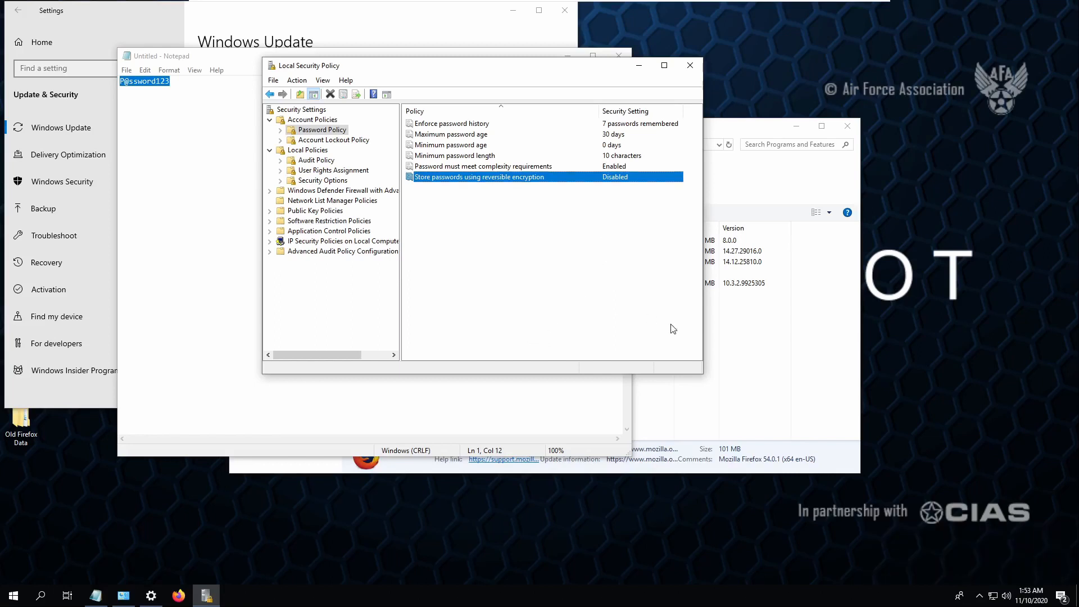
key(super)
- Launch Control Panel with Run 'control' and open the advanced Windows Defender Firewall settings
text(otrol)
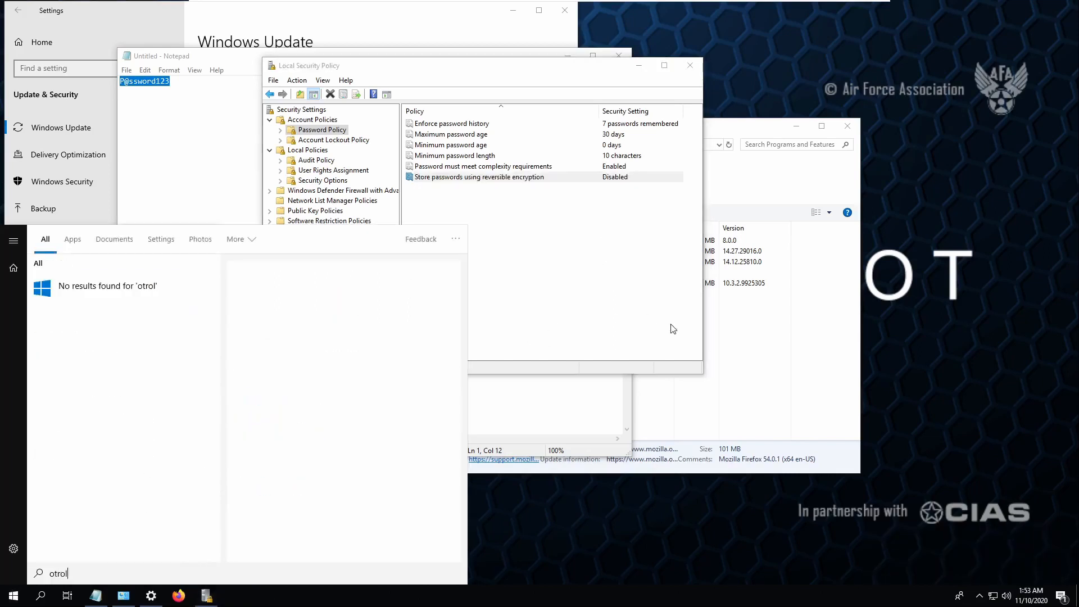
key(BackSpace)
key(BackSpace)
key(BackSpace)
key(BackSpace)
key(BackSpace)
key(super+r)
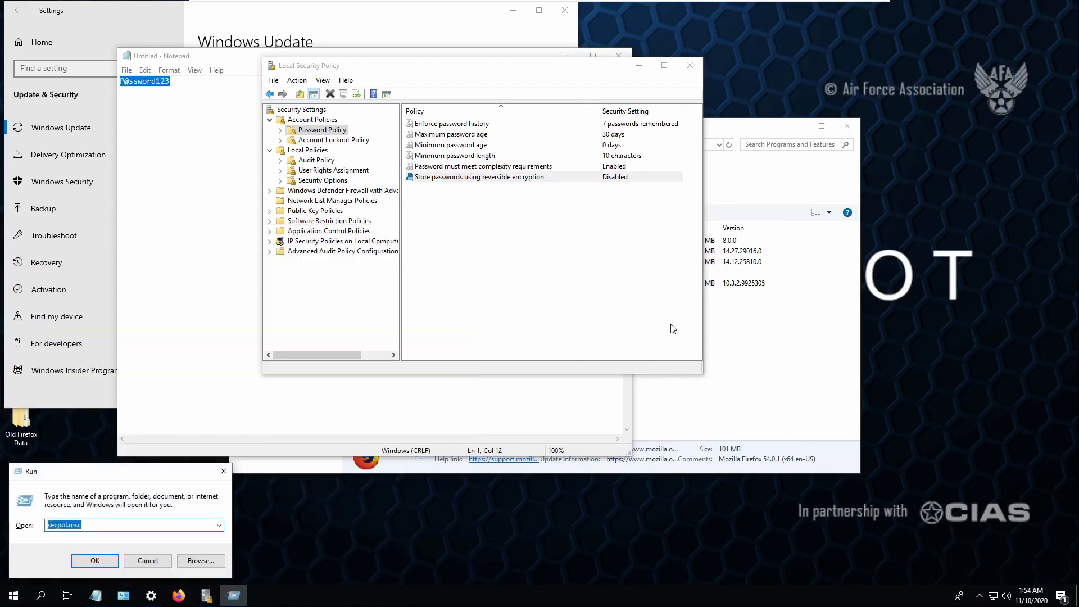
text(control)
key(Return)
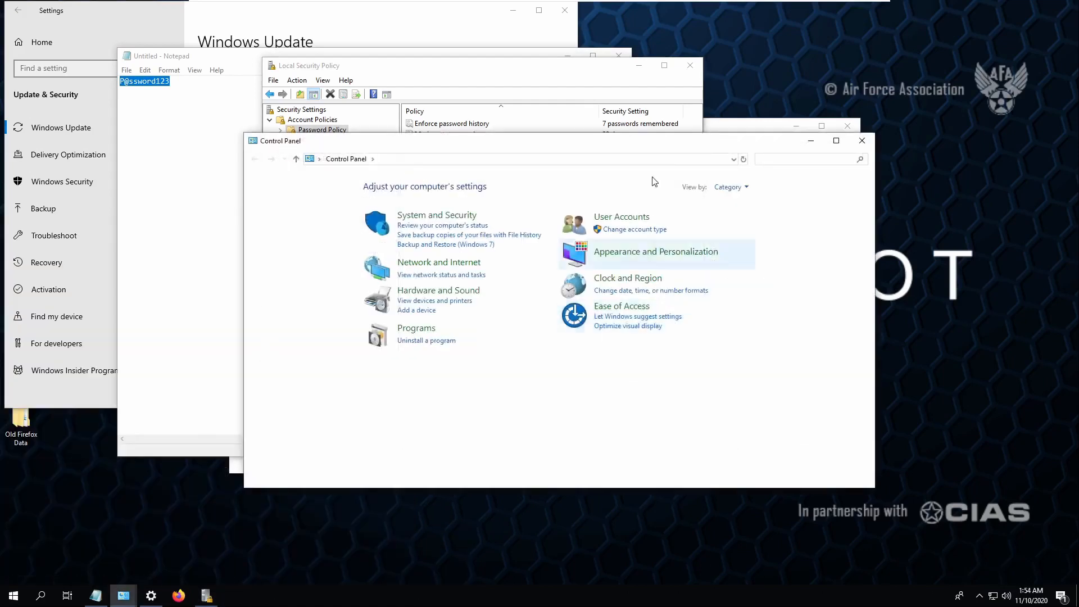
click(438, 215)
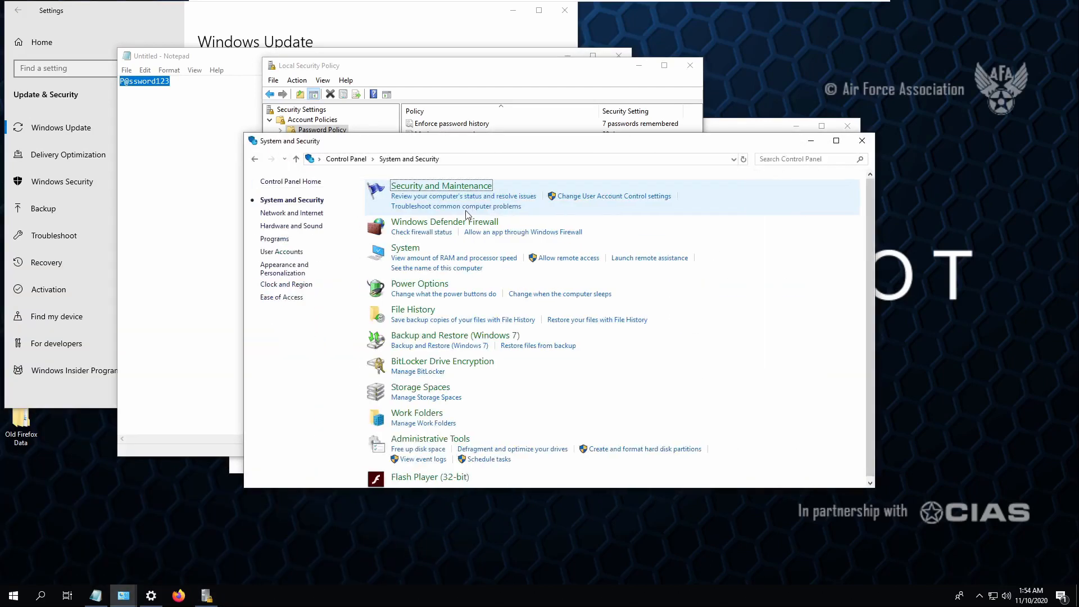
click(416, 223)
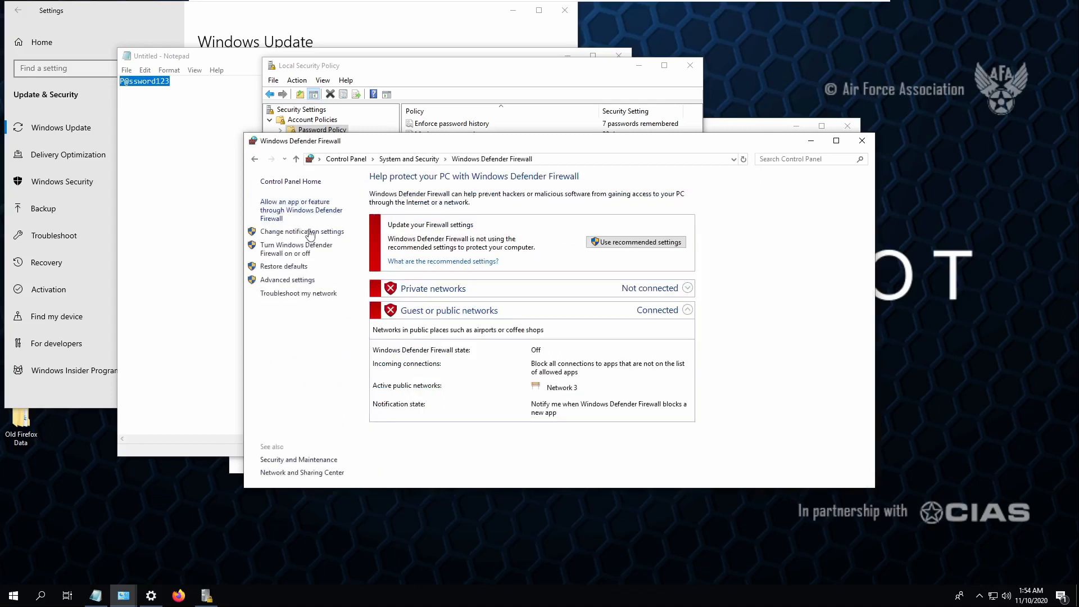
click(298, 280)
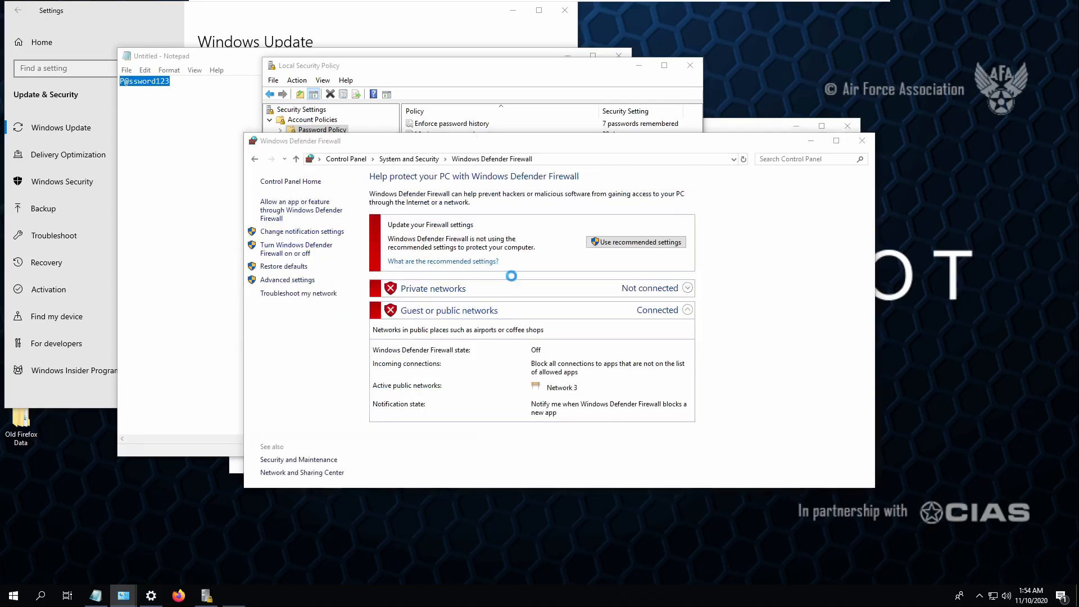
- In the firewall properties, change the Domain profile's unicast response setting
click(225, 242)
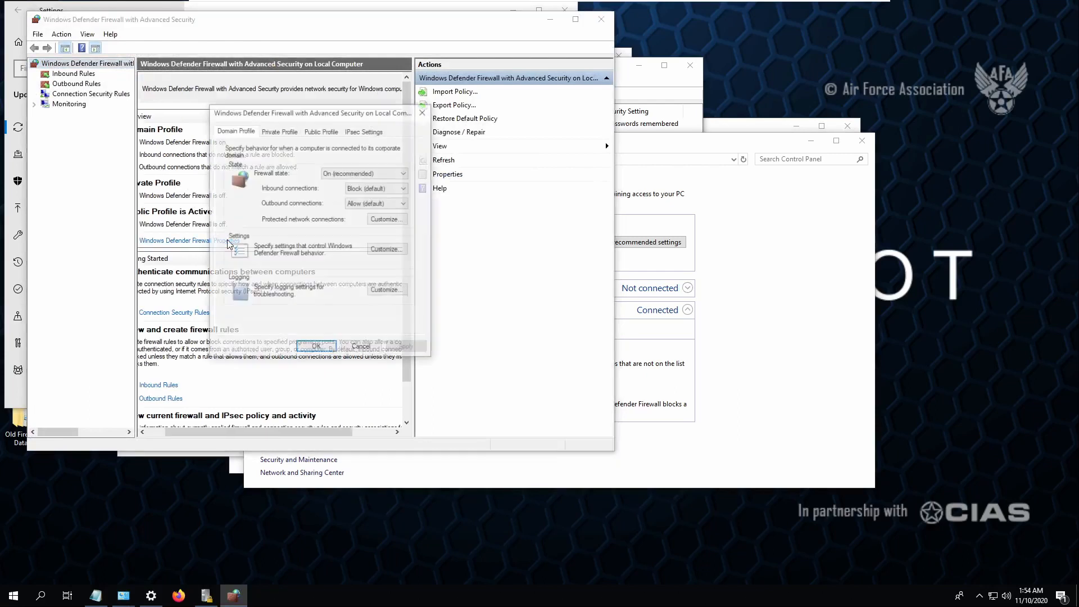
click(386, 249)
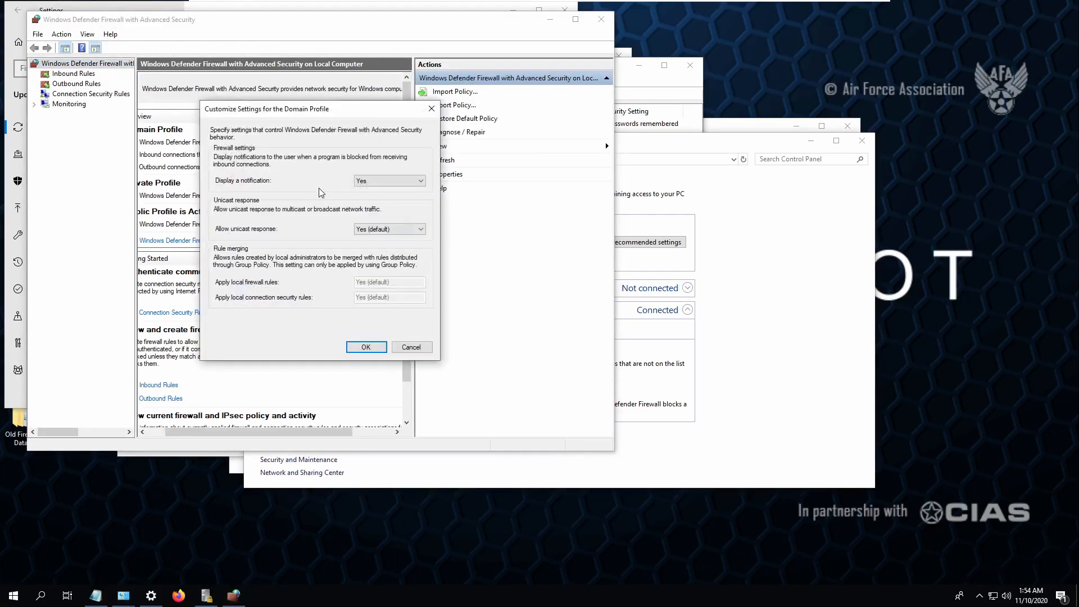
click(384, 230)
click(371, 256)
click(366, 347)
- Turn the Private profile firewall On, refuse unicast responses, and apply
click(278, 131)
click(349, 177)
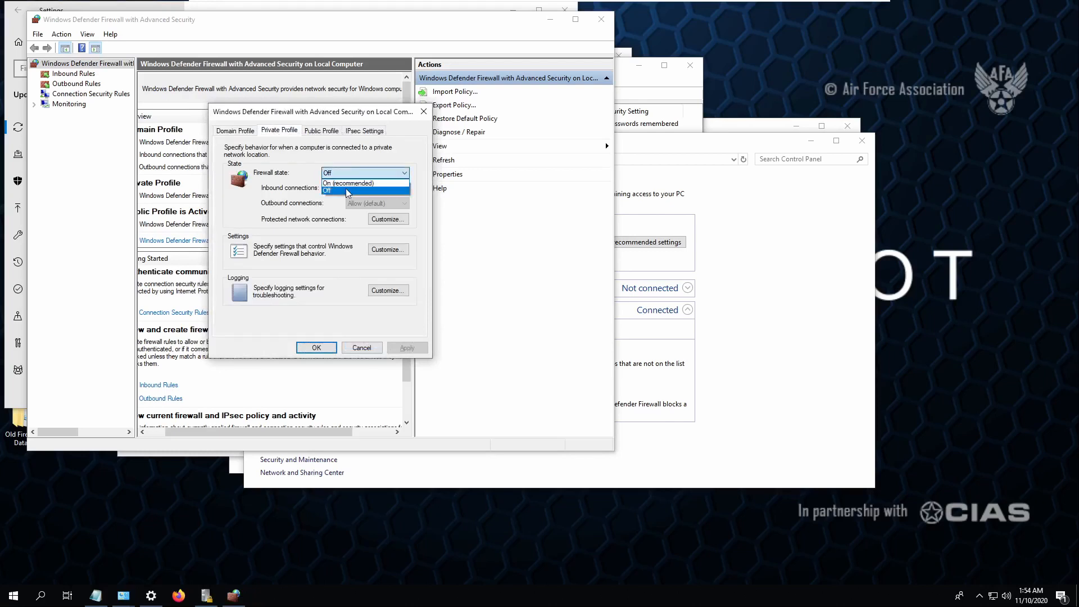
click(359, 182)
click(387, 249)
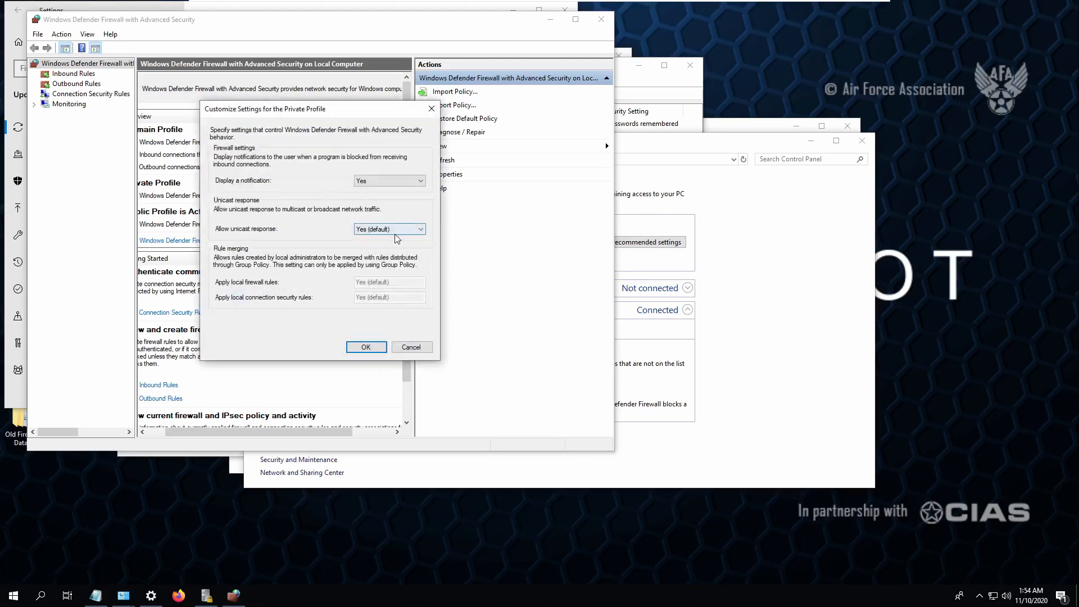
click(385, 229)
click(382, 253)
click(366, 347)
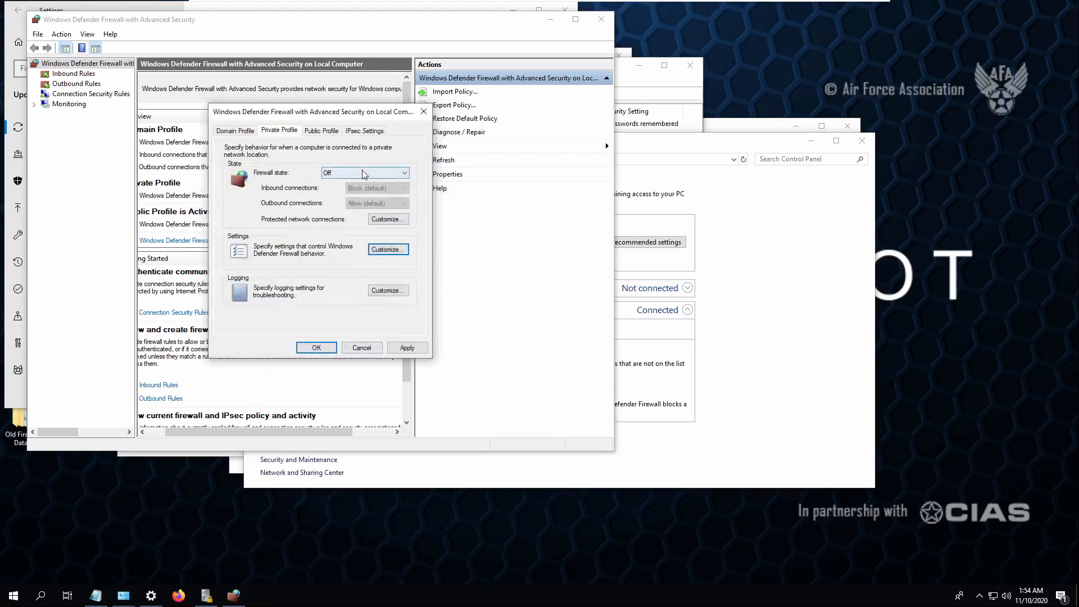
click(361, 173)
click(348, 192)
click(346, 177)
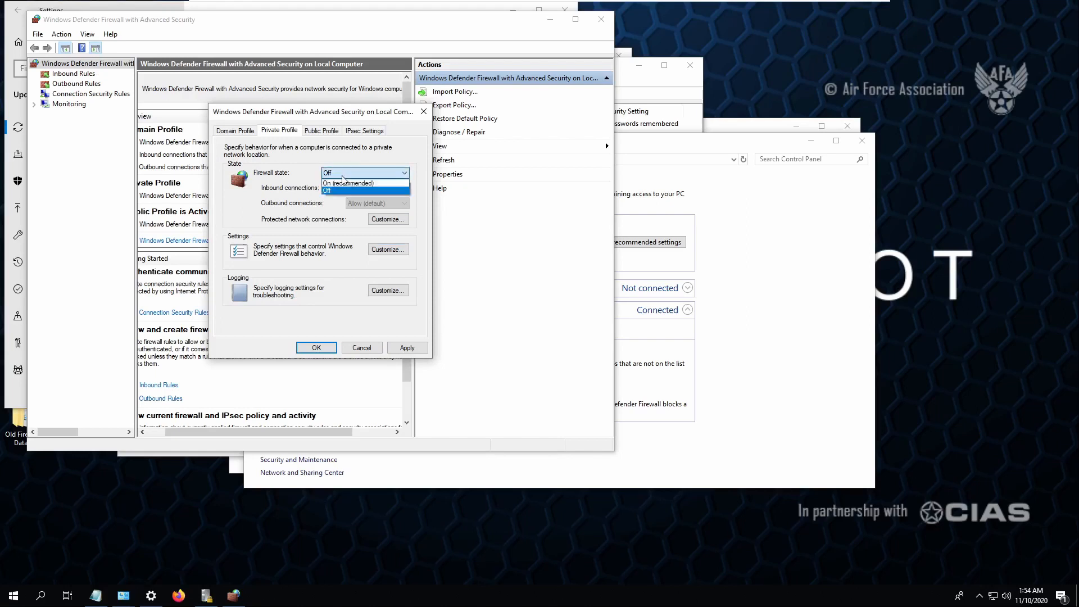
click(344, 183)
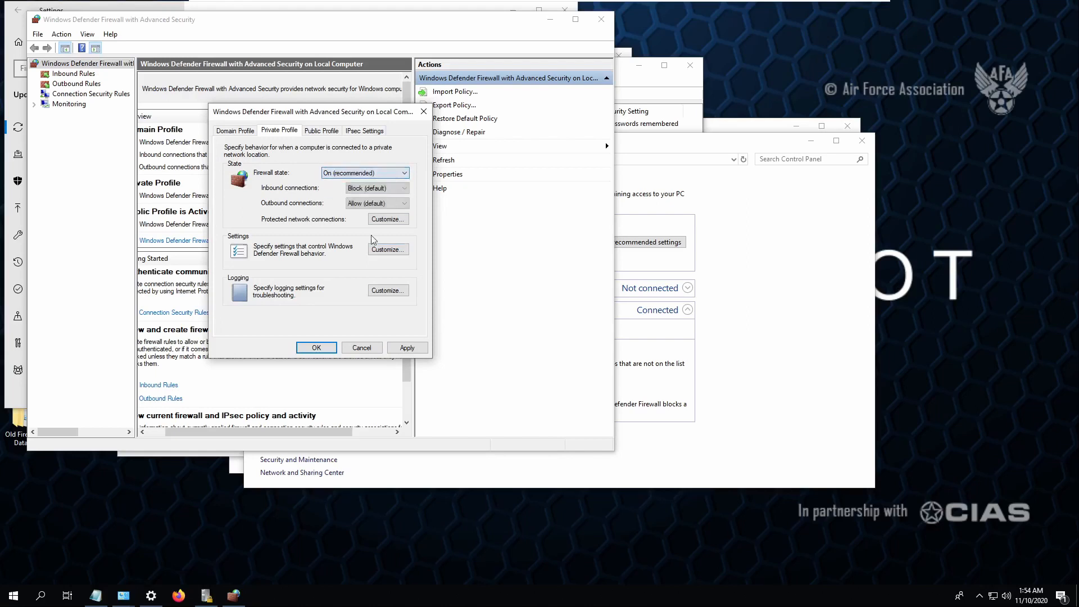
click(408, 348)
- Turn the Public profile firewall On with unicast responses set to No, then apply and close
click(328, 131)
click(366, 173)
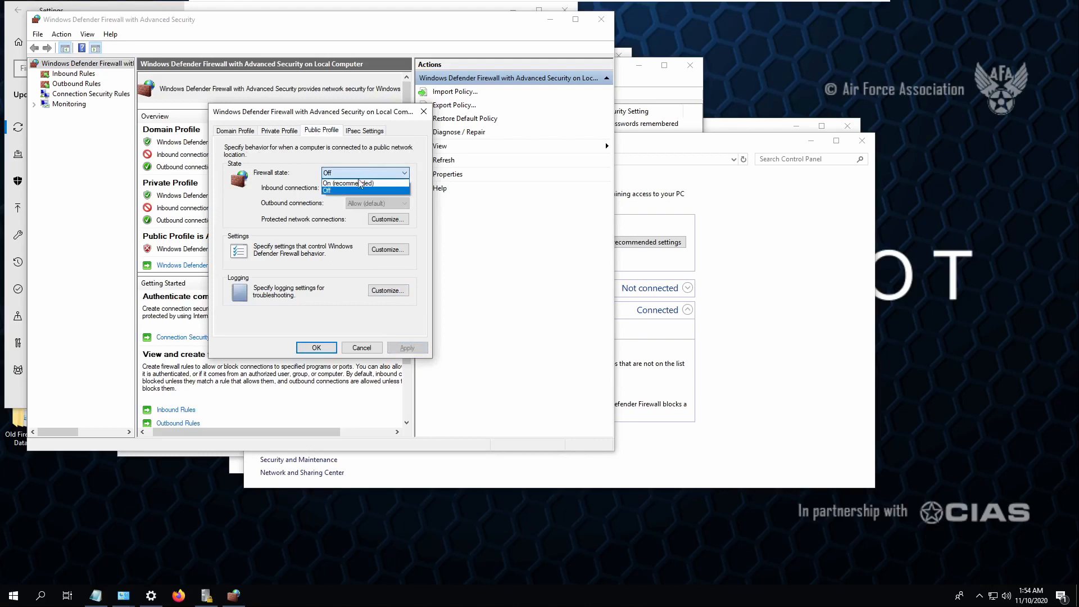
click(349, 182)
click(393, 254)
click(393, 229)
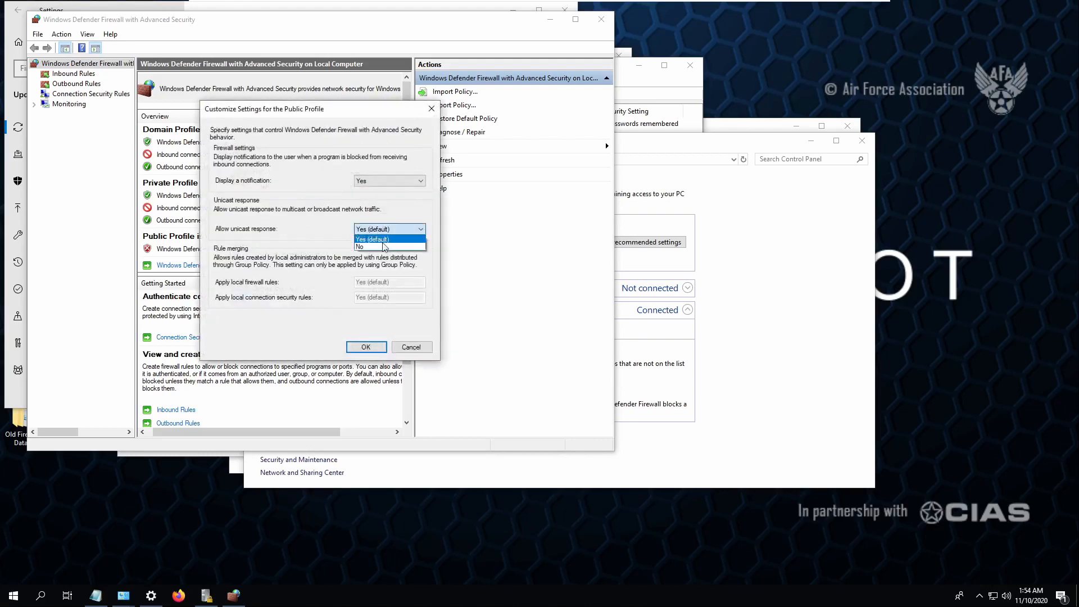
click(373, 254)
click(366, 348)
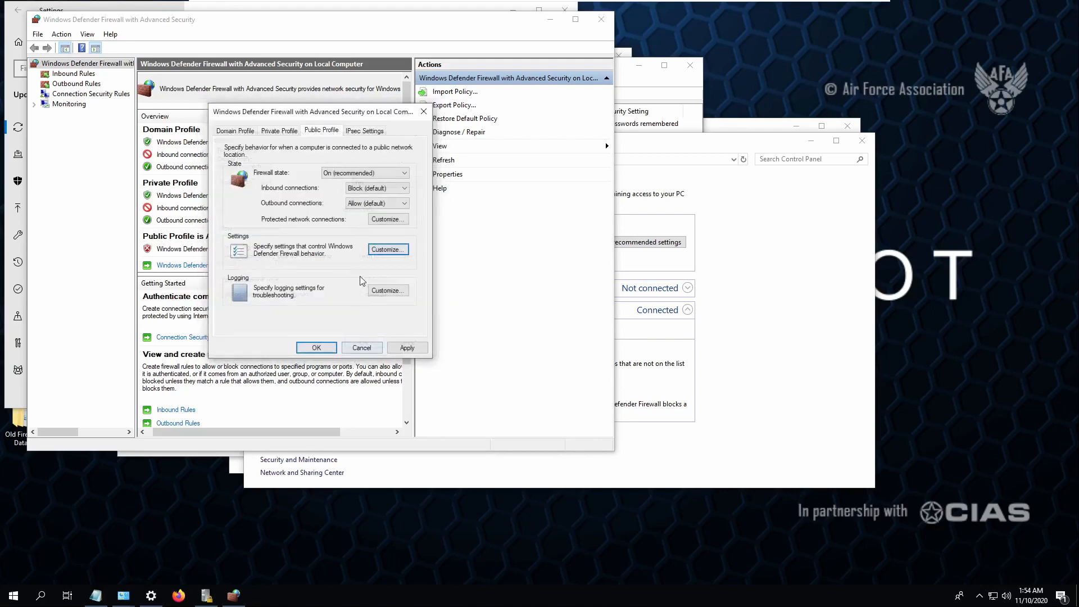
click(406, 348)
click(316, 347)
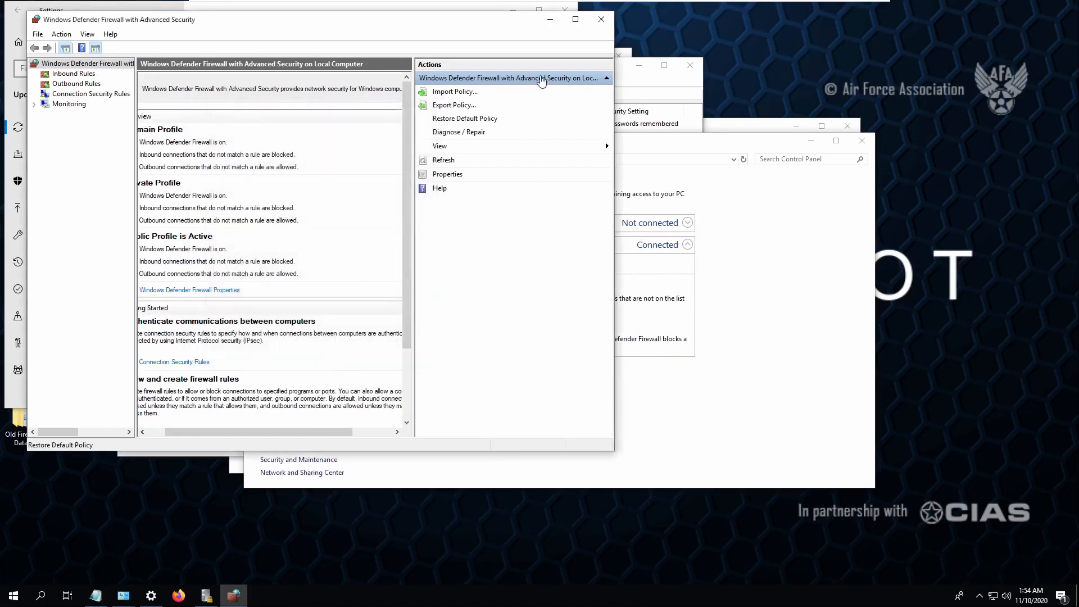
click(600, 21)
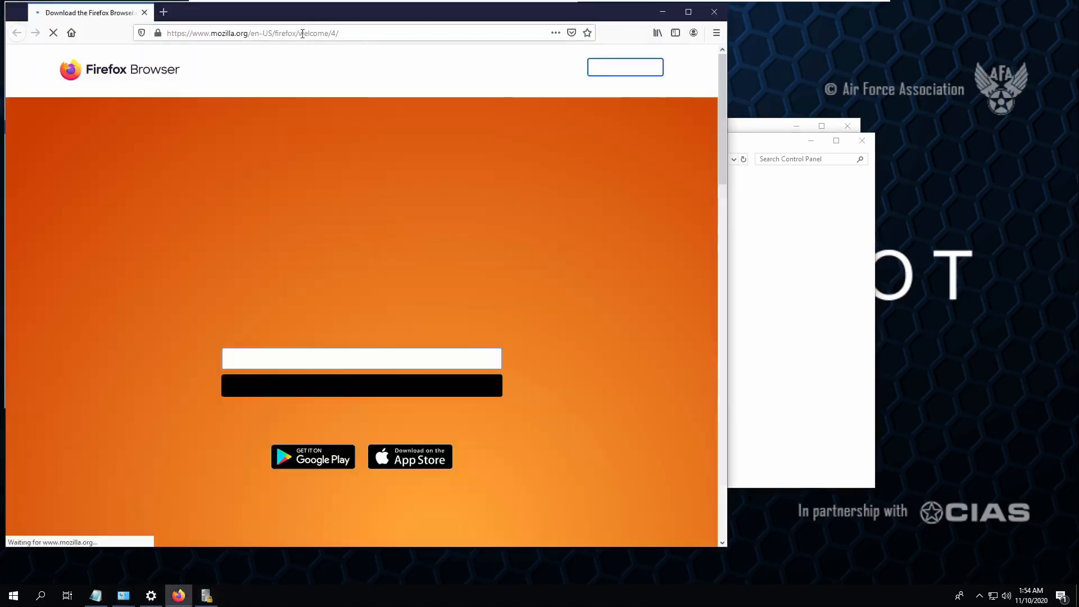
- Go to malwarebytes.com and save the free MBSetup.exe installer for Windows
click(304, 33)
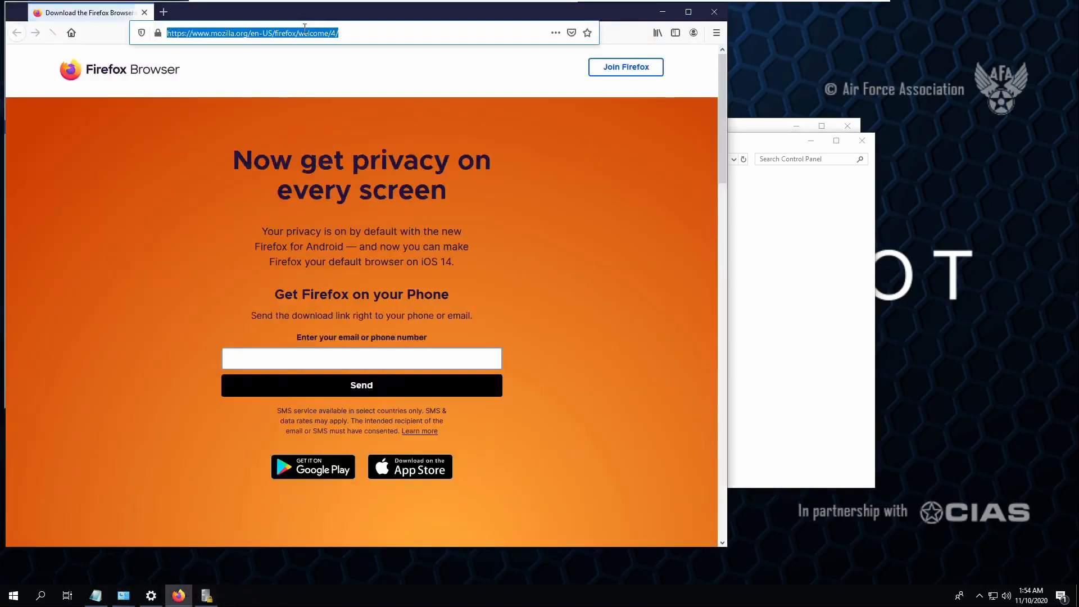
key(BackSpace)
text(malwar)
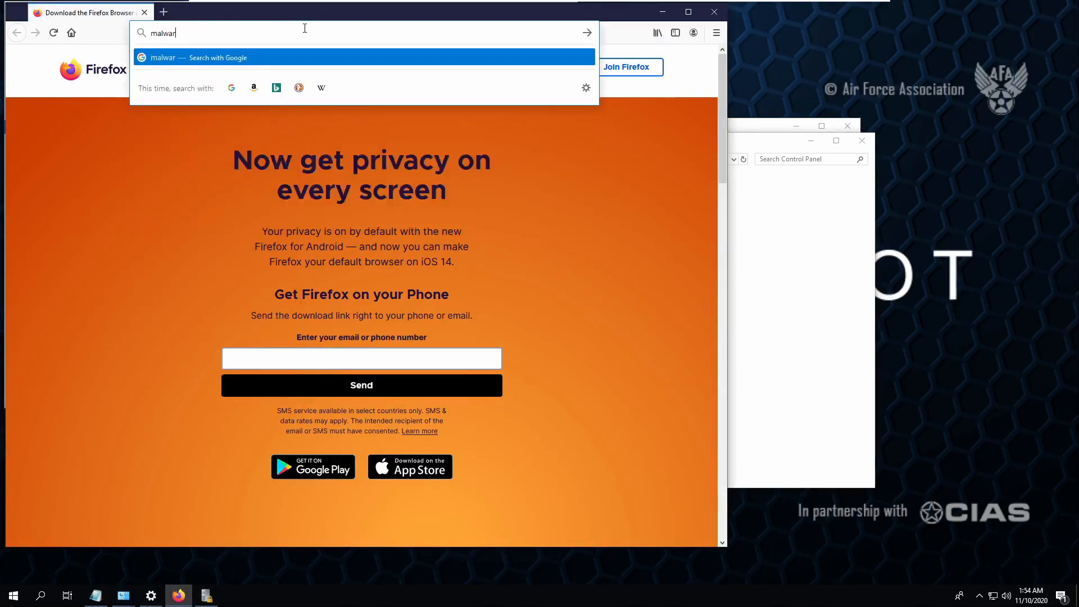
text(ebytes.com)
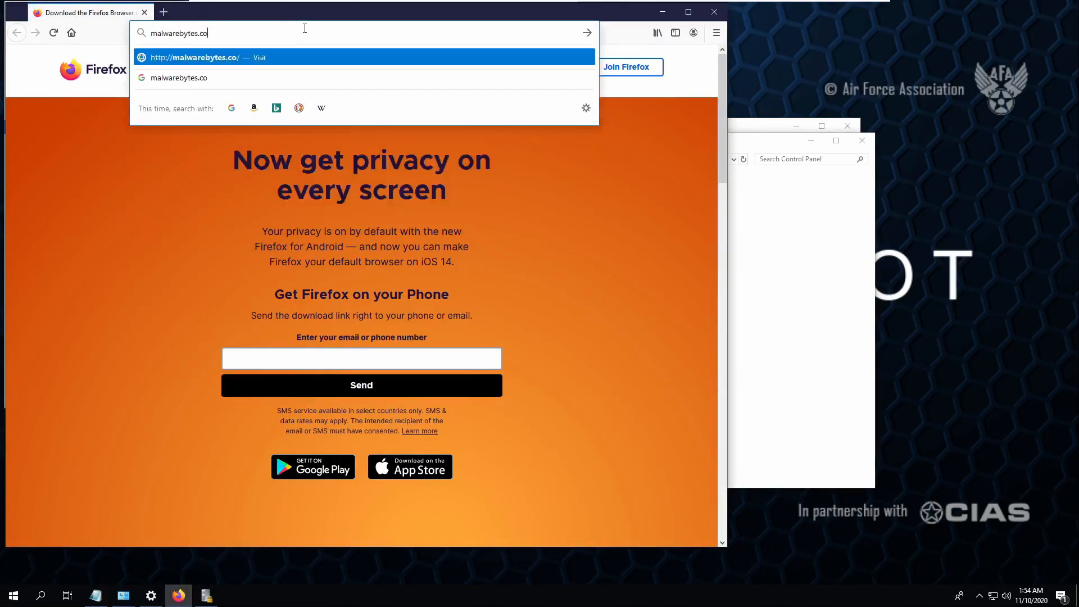
key(Return)
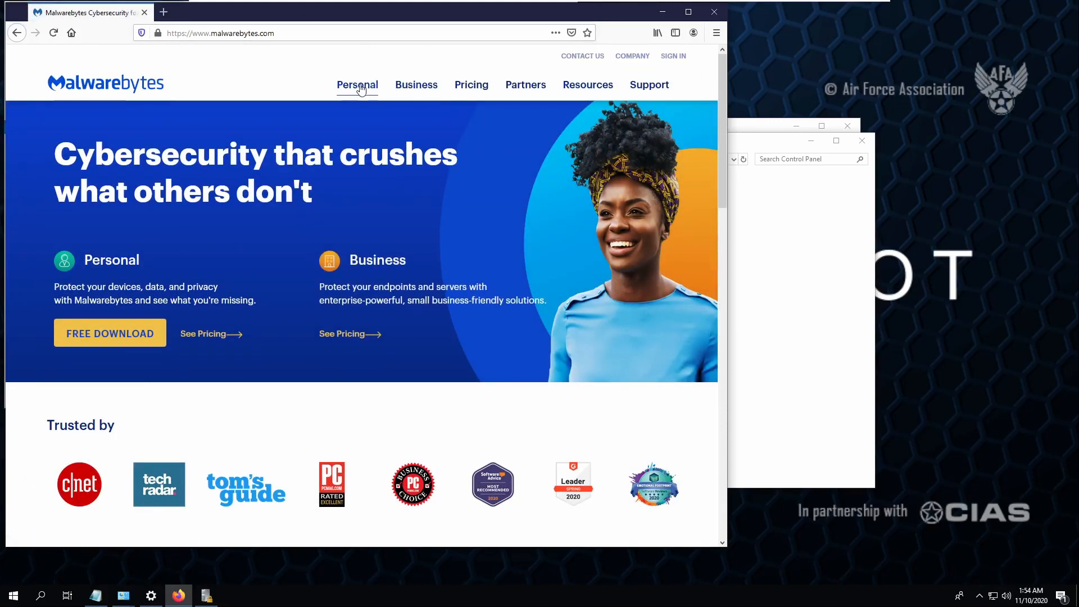
mouse_move(360, 89)
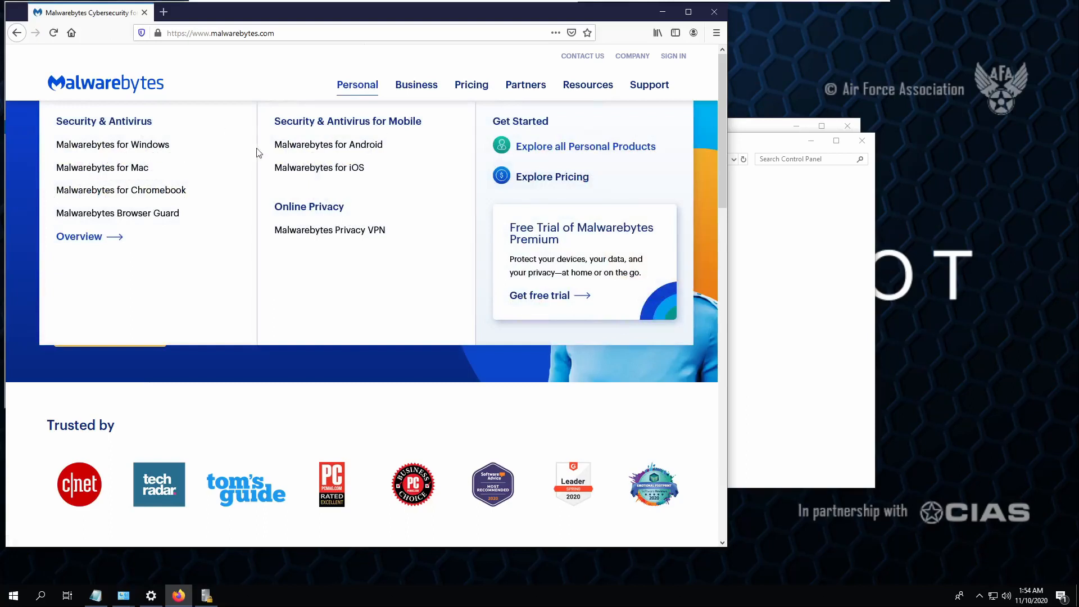
click(147, 145)
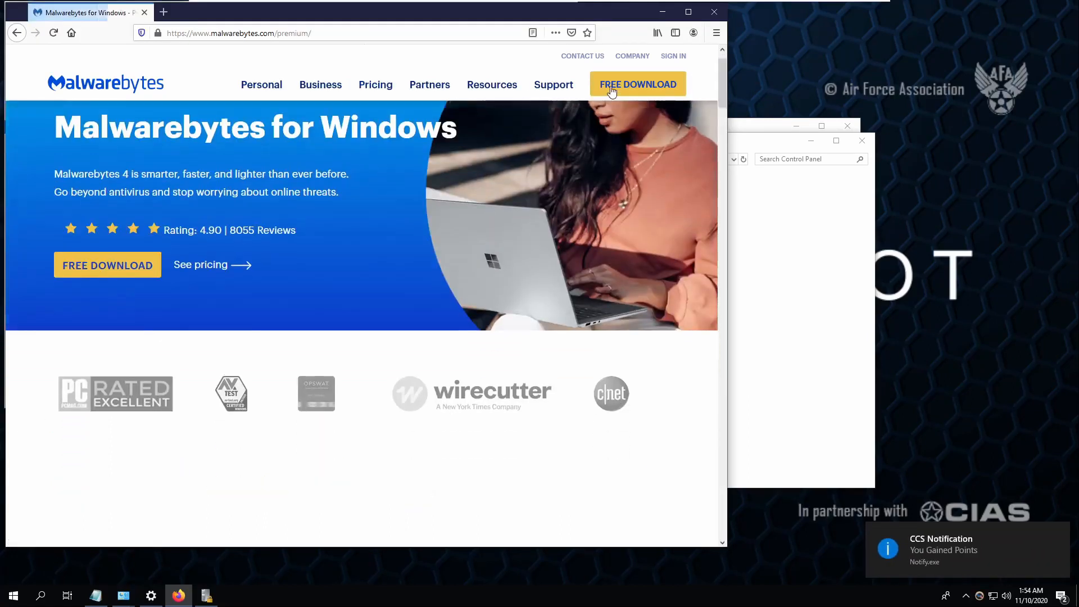
click(612, 86)
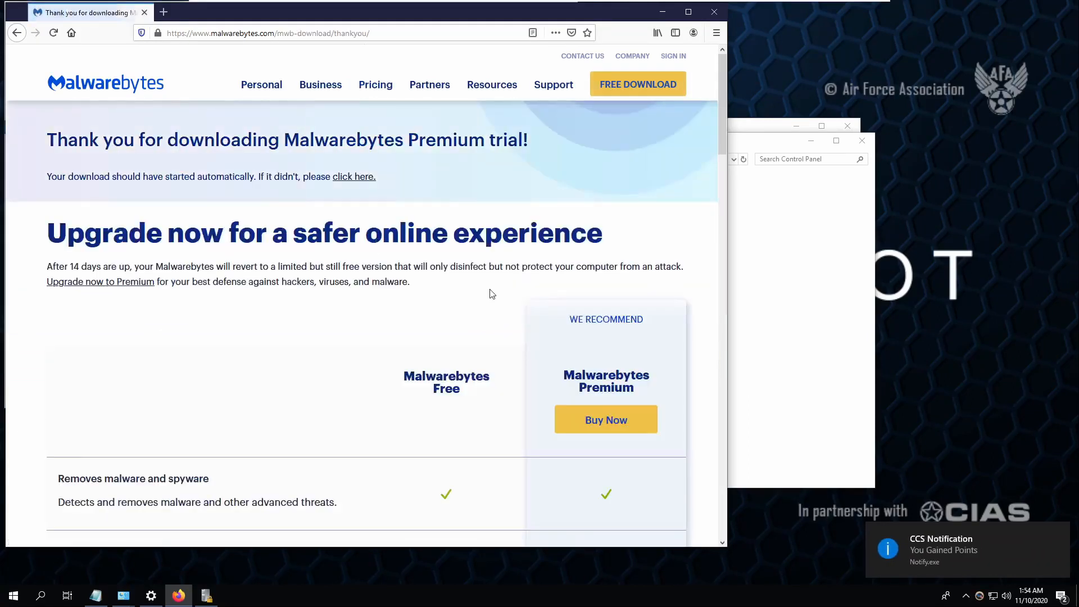
scroll(492, 293, down, 15)
scroll(394, 394, up, 4)
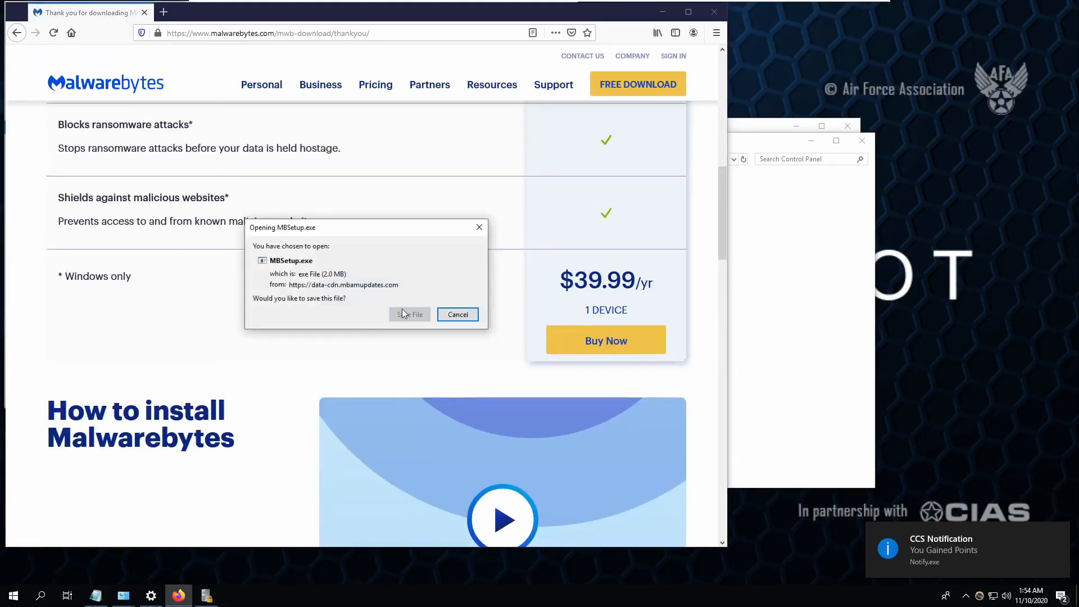
click(417, 314)
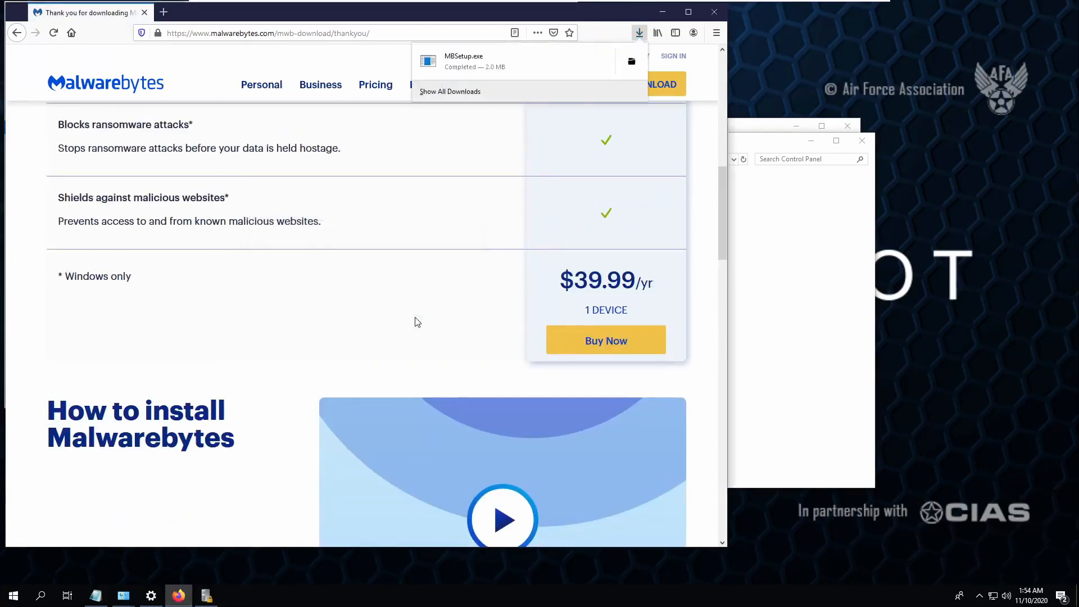
- Run MBSetup.exe for a personal computer, skip Browser Guard, then open the 94/100 Scoring Report
click(506, 66)
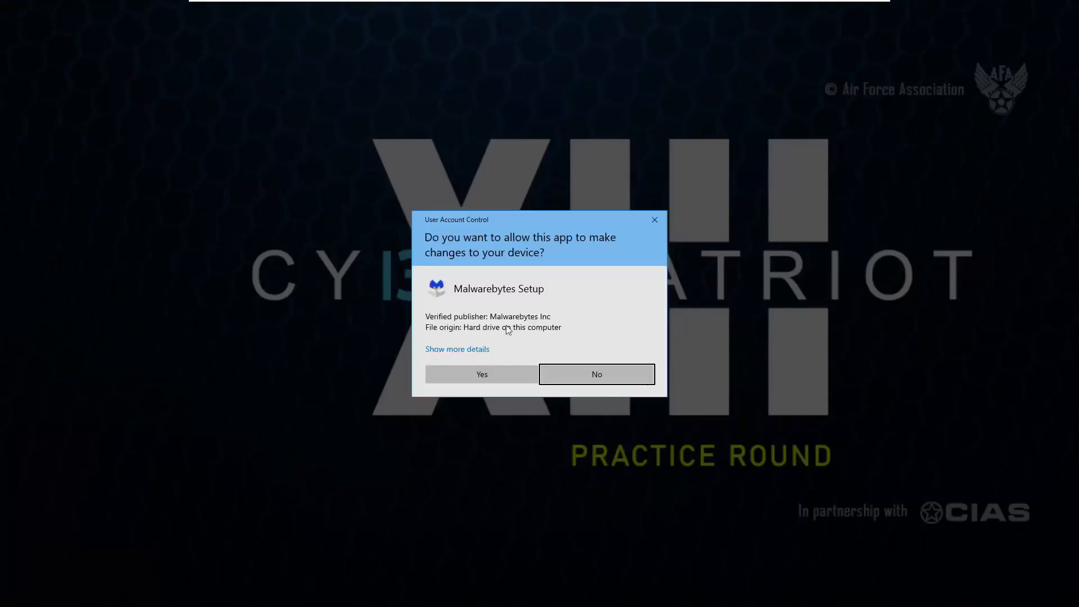
click(481, 374)
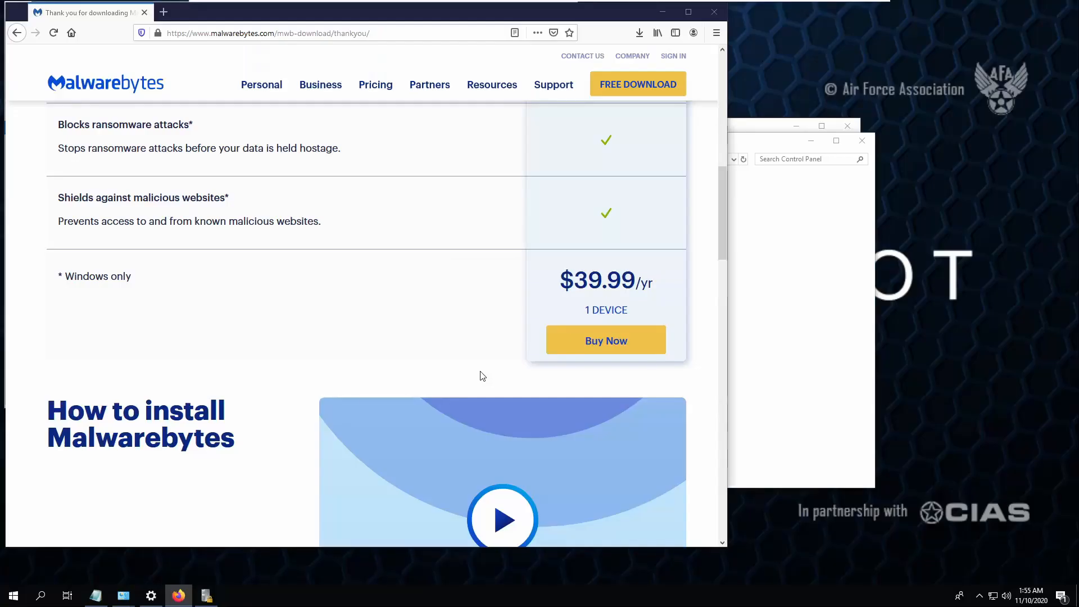
click(573, 341)
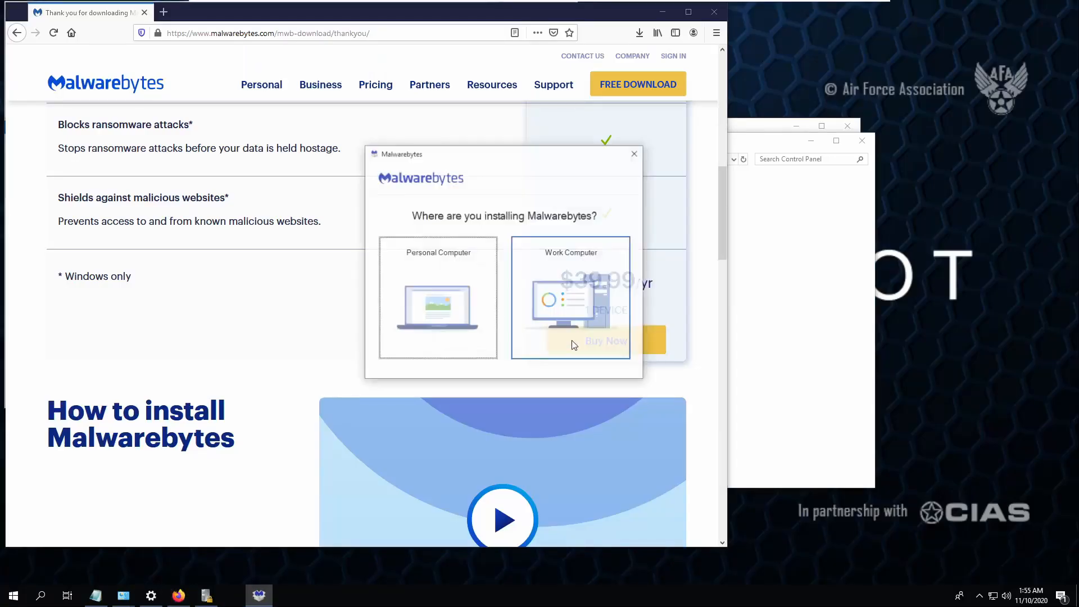
click(441, 299)
click(520, 292)
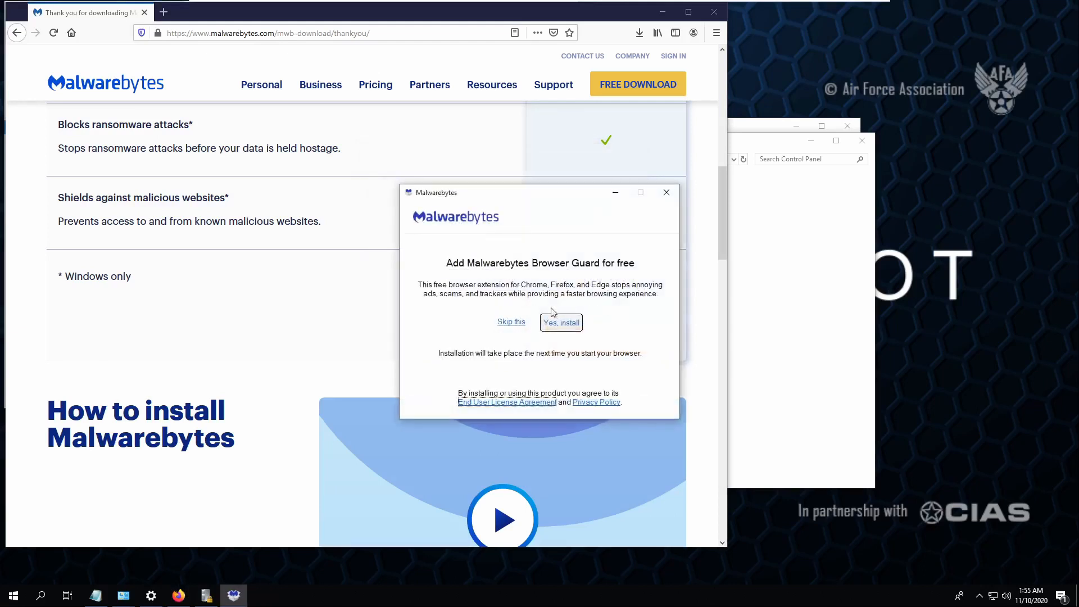
click(511, 322)
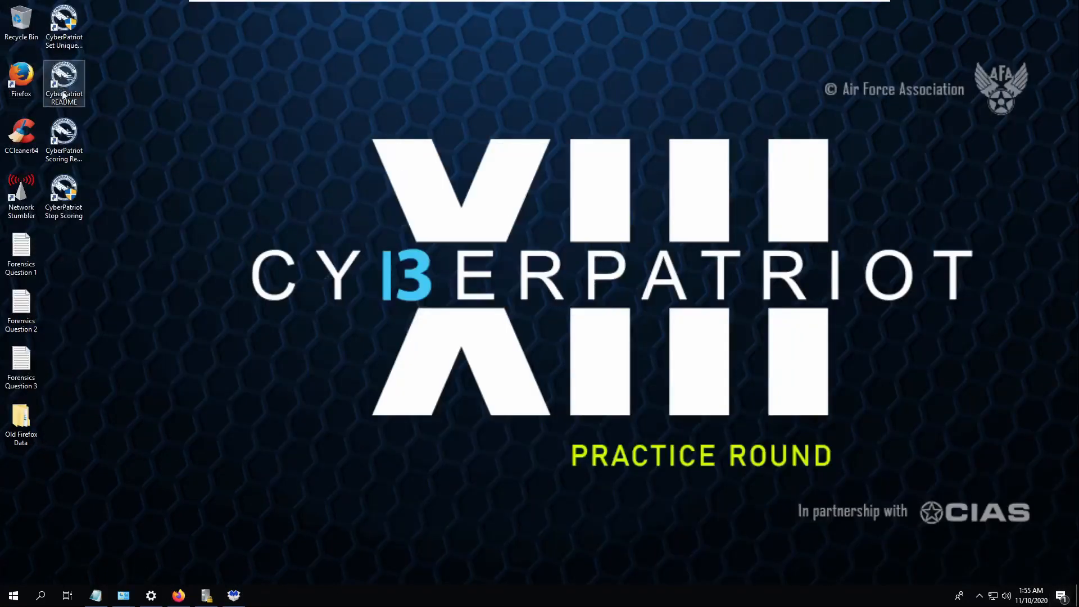
double_click(63, 143)
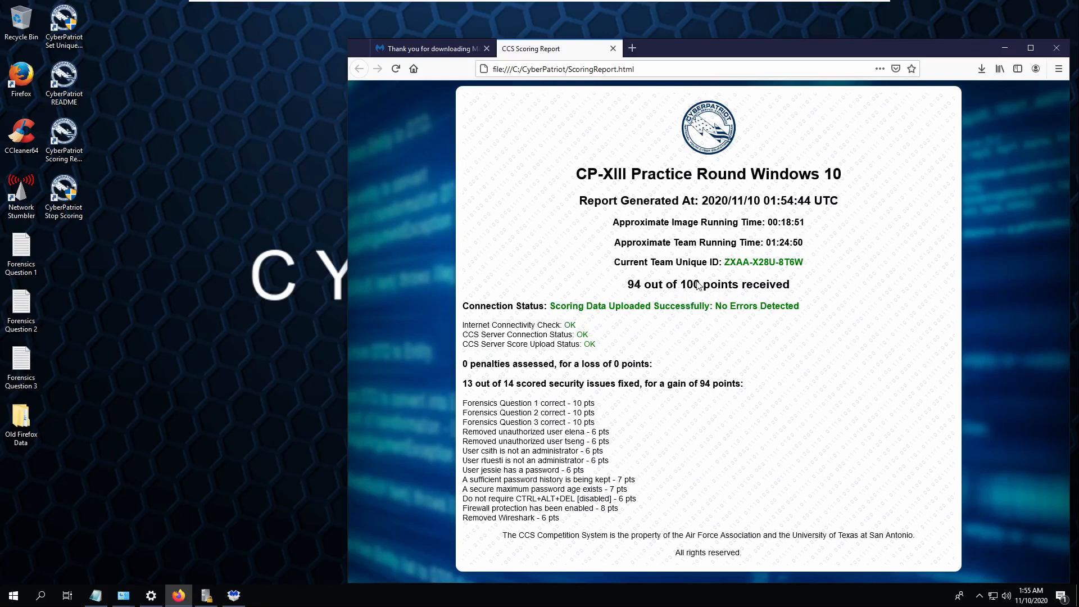
- Read the Network Stumbler shortcut's target, NetStumbler.exe in Program Files (x86), and open the 'apps' settings
click(29, 200)
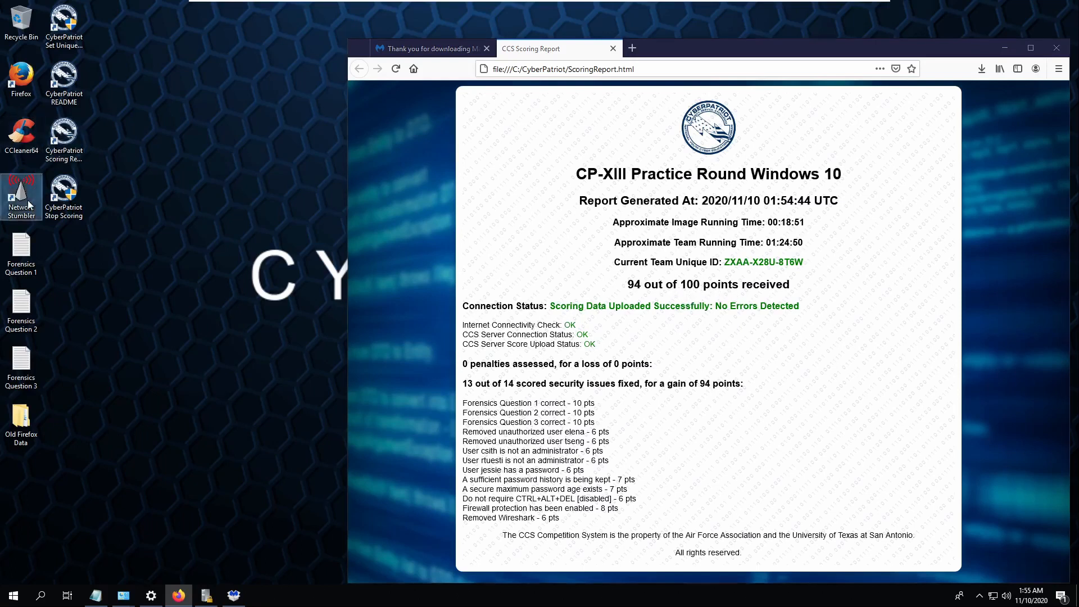
right_click(28, 200)
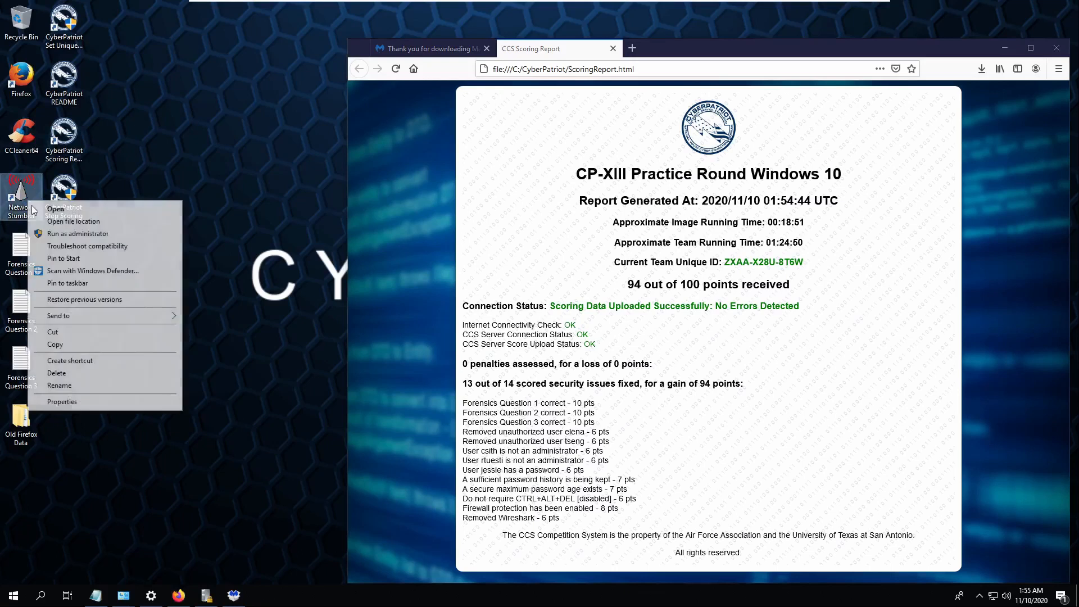
click(81, 399)
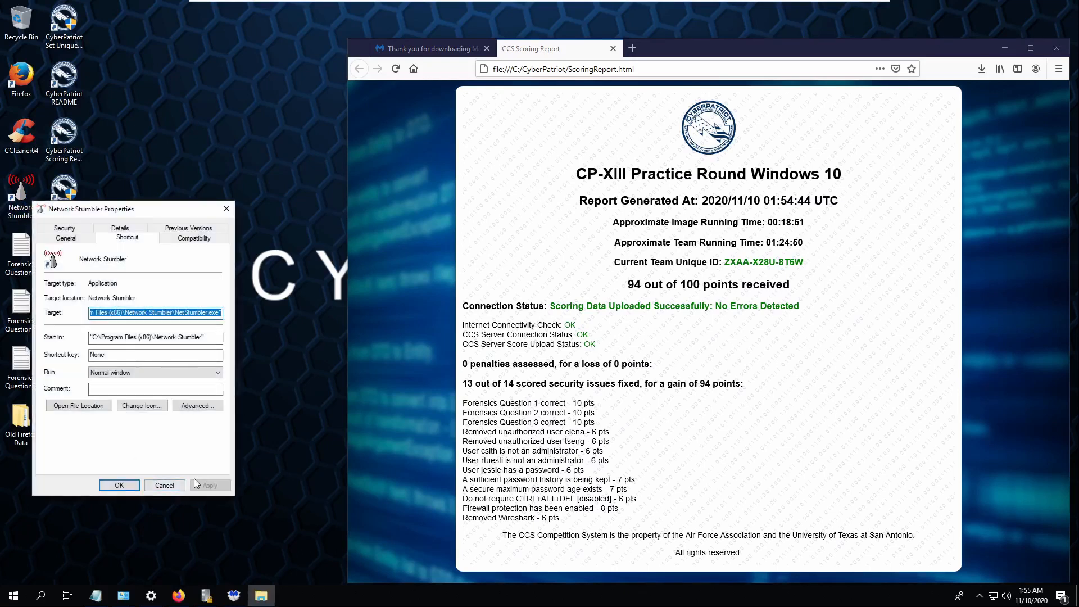
click(39, 596)
text(ap)
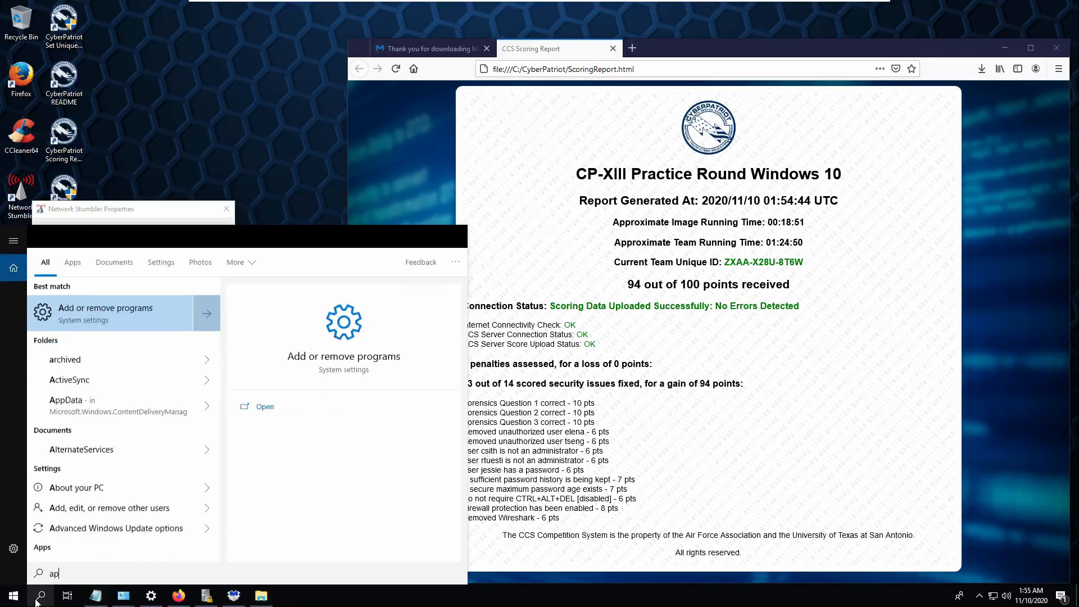
text(ps)
key(Return)
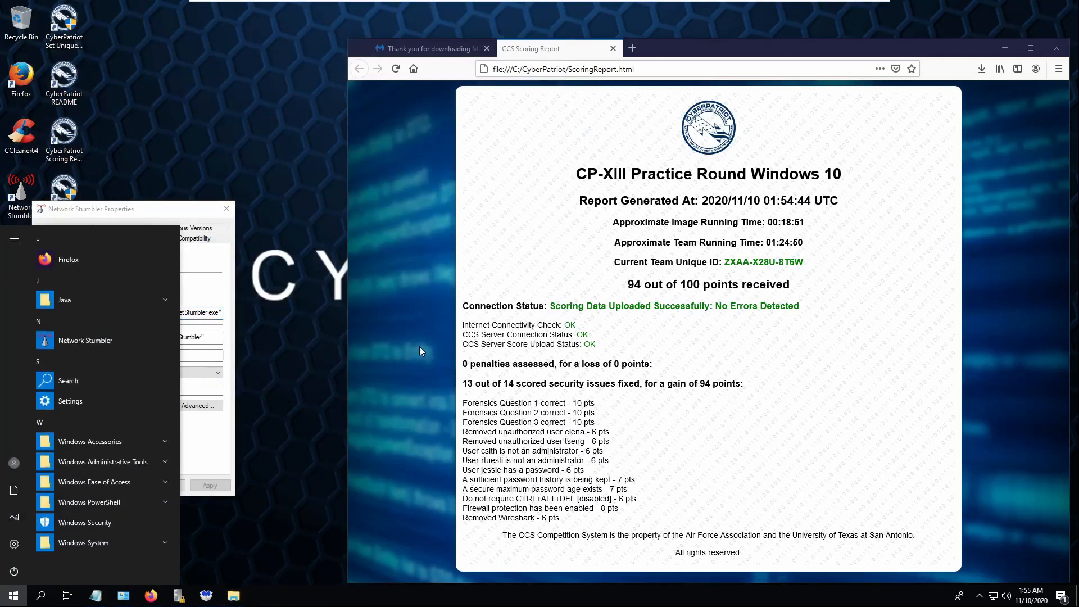
- Close the shortcut's properties and launch File Explorer via a 'file' search
click(35, 601)
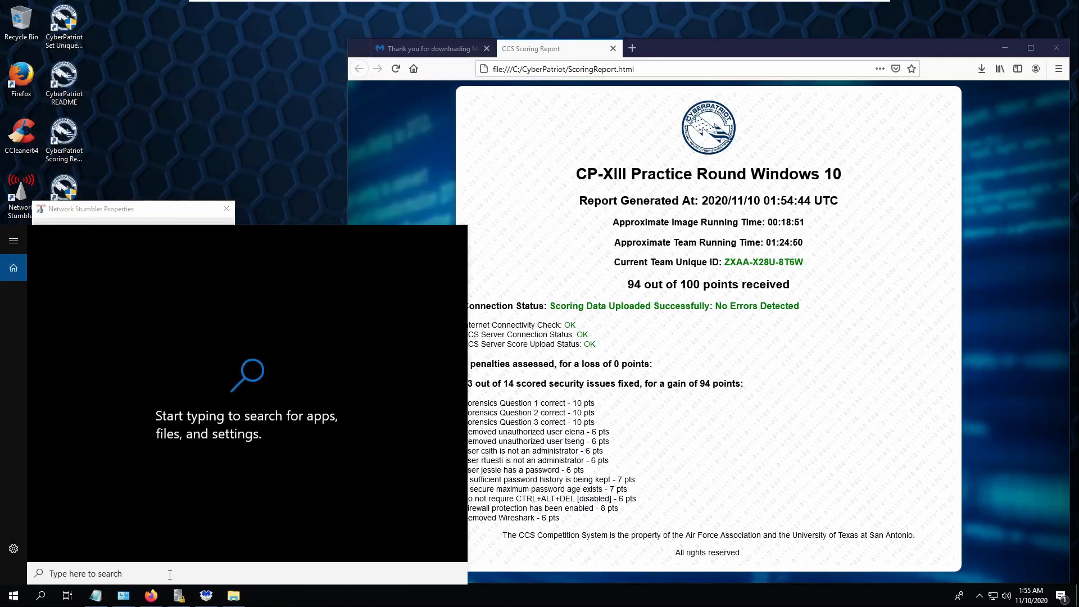
click(233, 595)
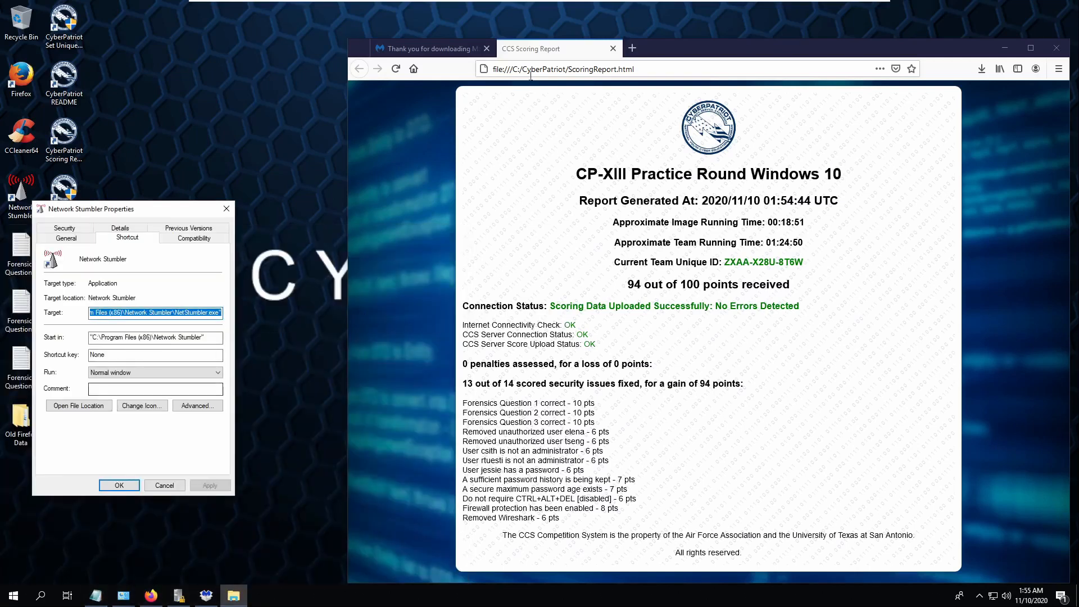
click(225, 208)
key(super)
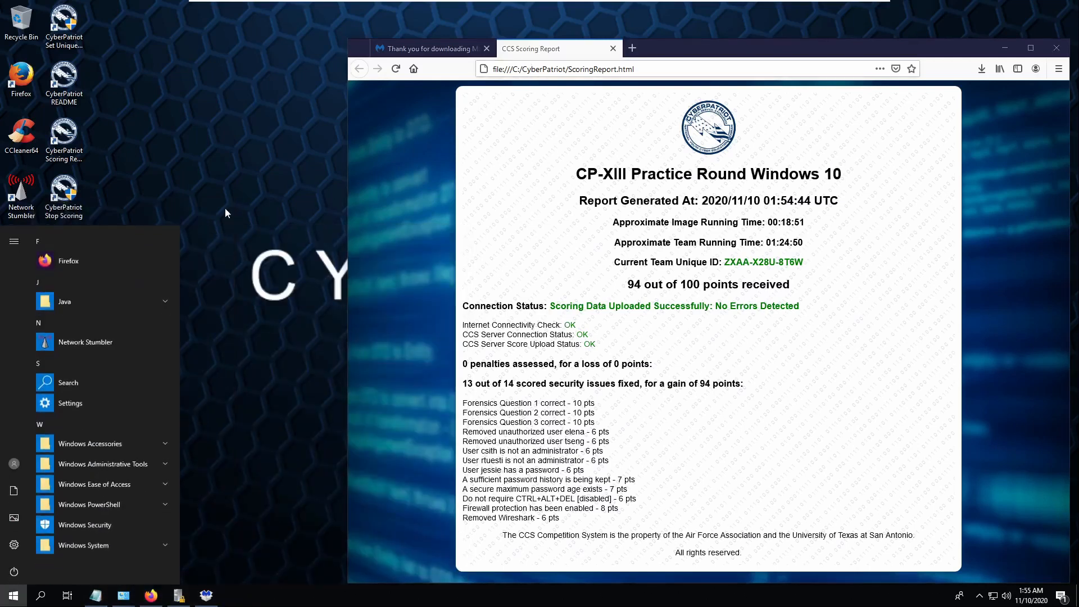
text(file)
key(Return)
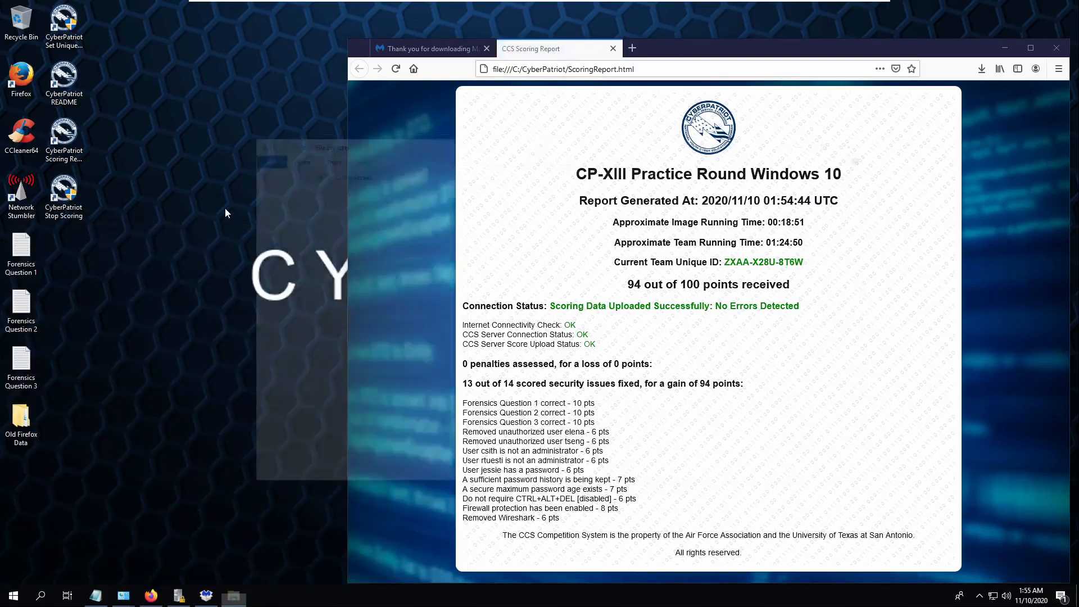
- Delete the Network Stumbler folder from C:\Program Files (x86)
click(279, 270)
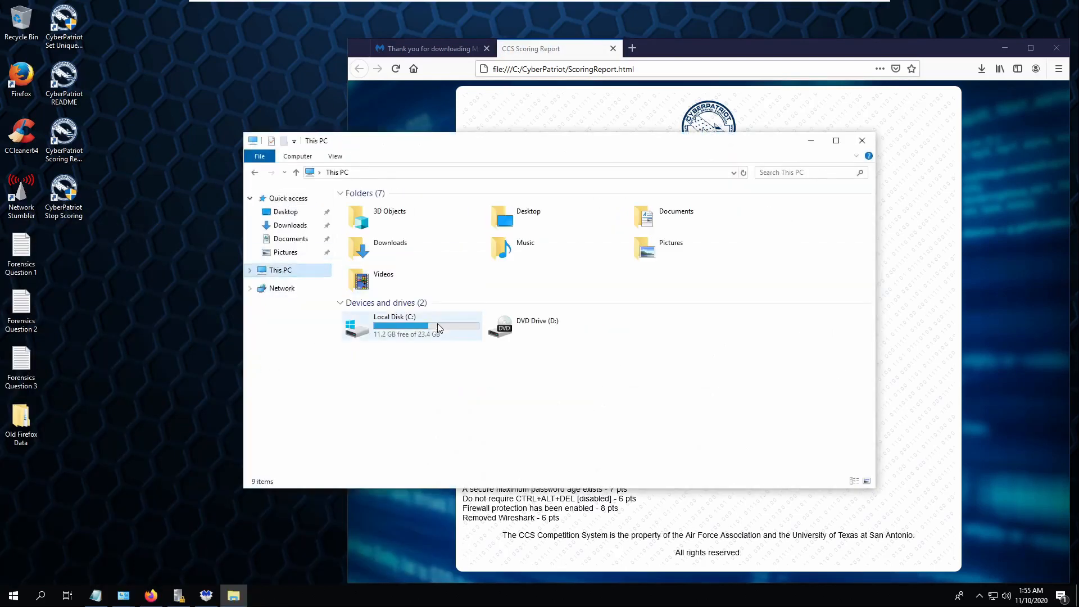
double_click(419, 324)
right_click(11, 200)
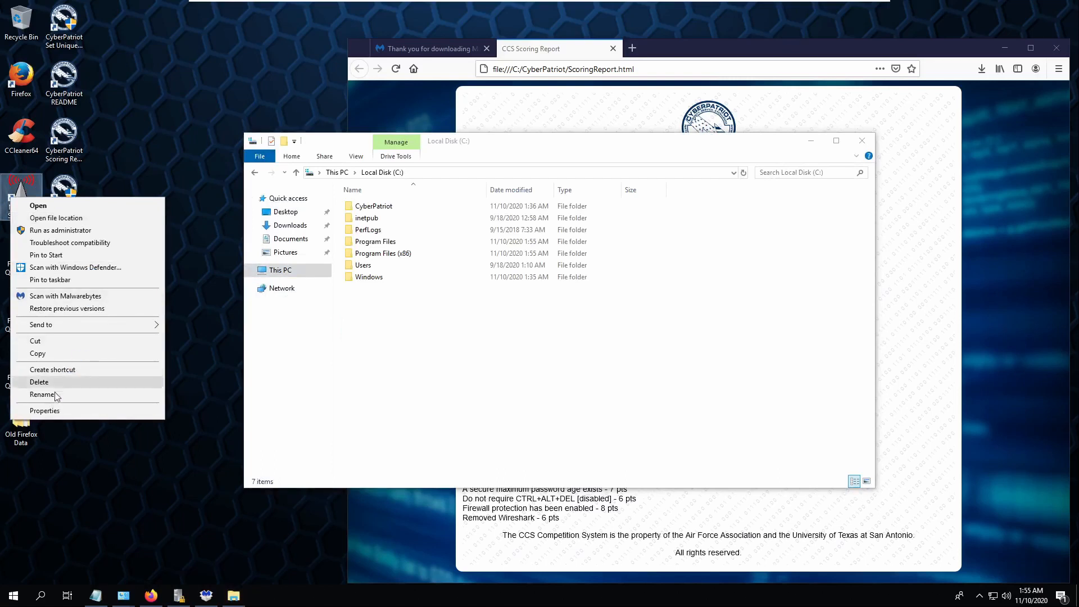
click(45, 412)
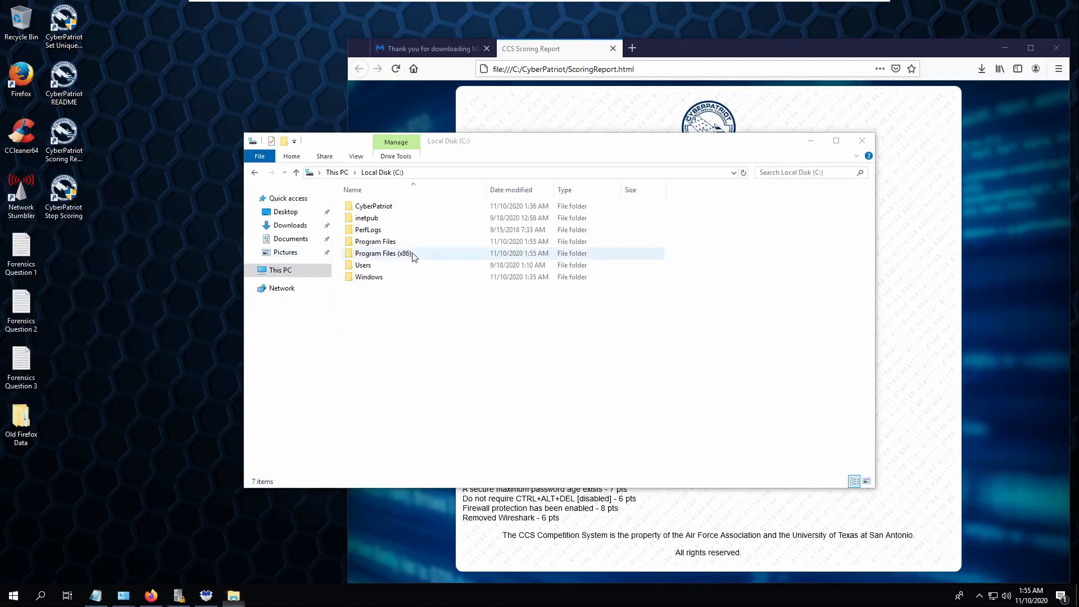
double_click(413, 254)
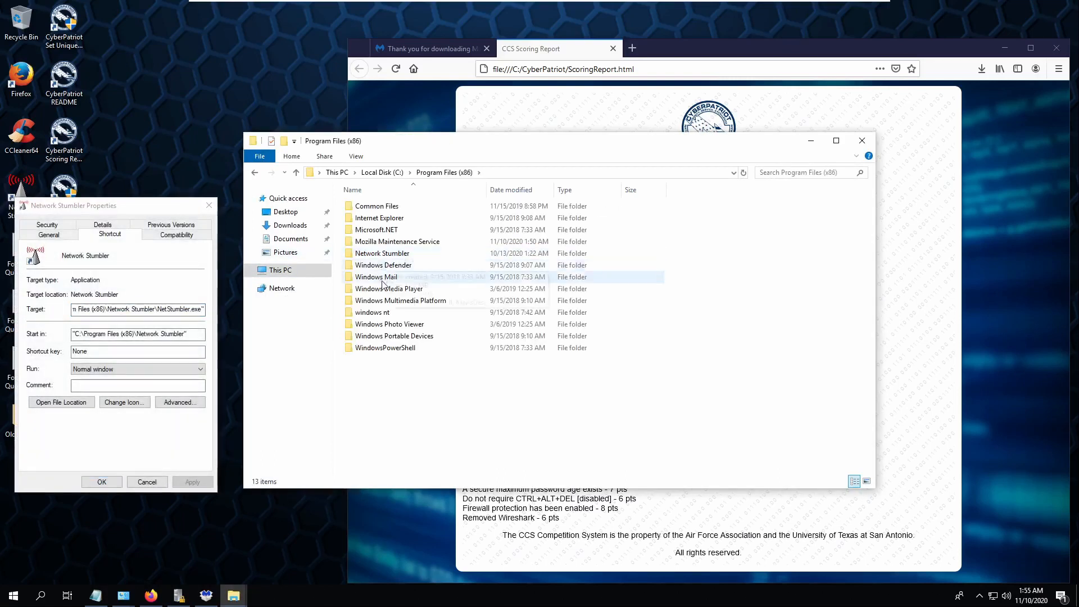
double_click(403, 254)
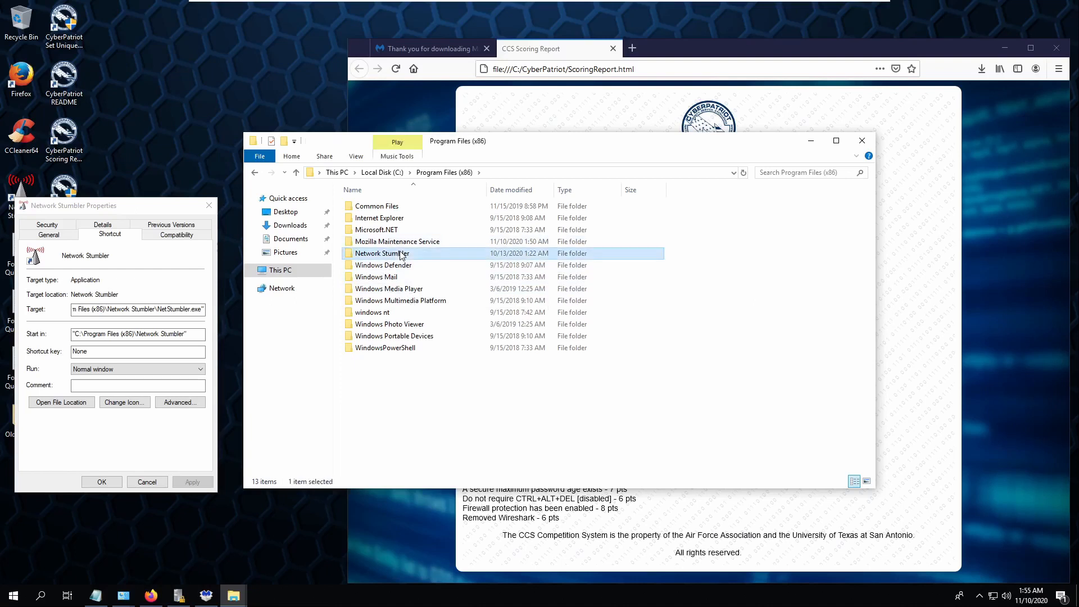
key(alt+Left)
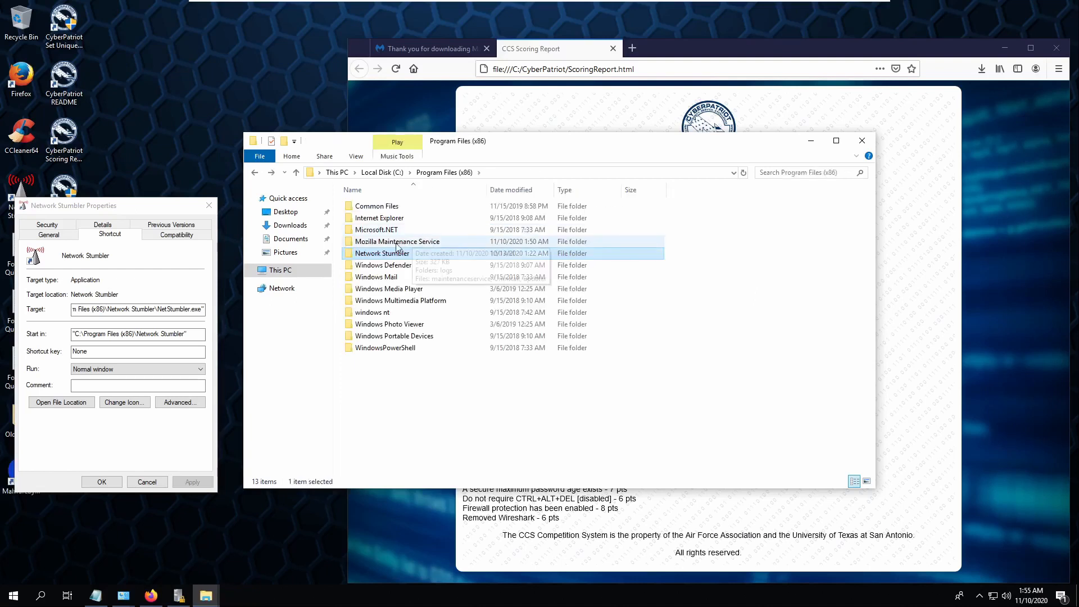
right_click(396, 253)
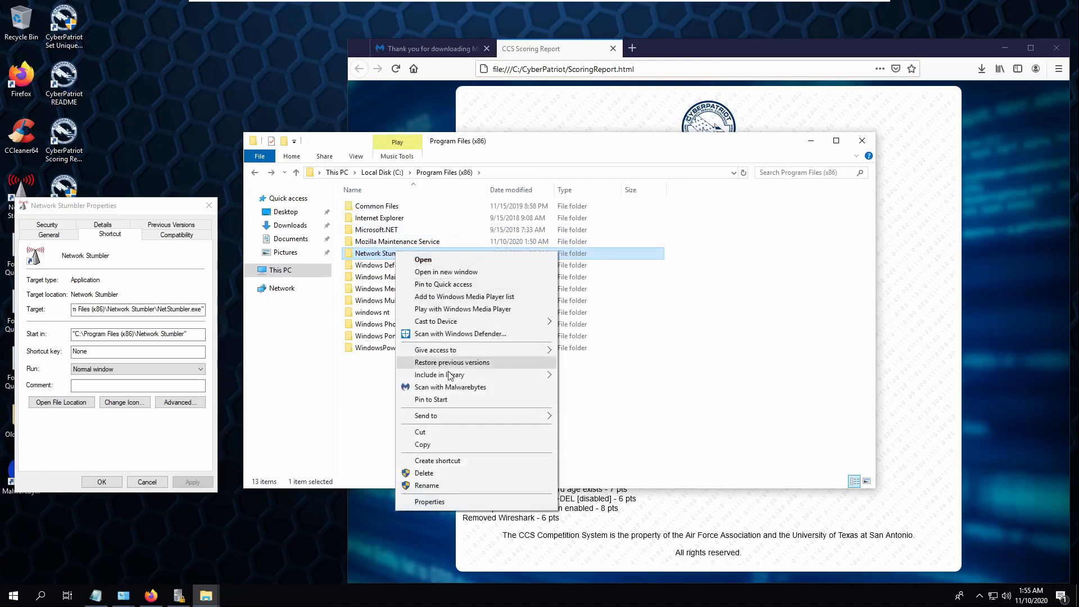
click(465, 473)
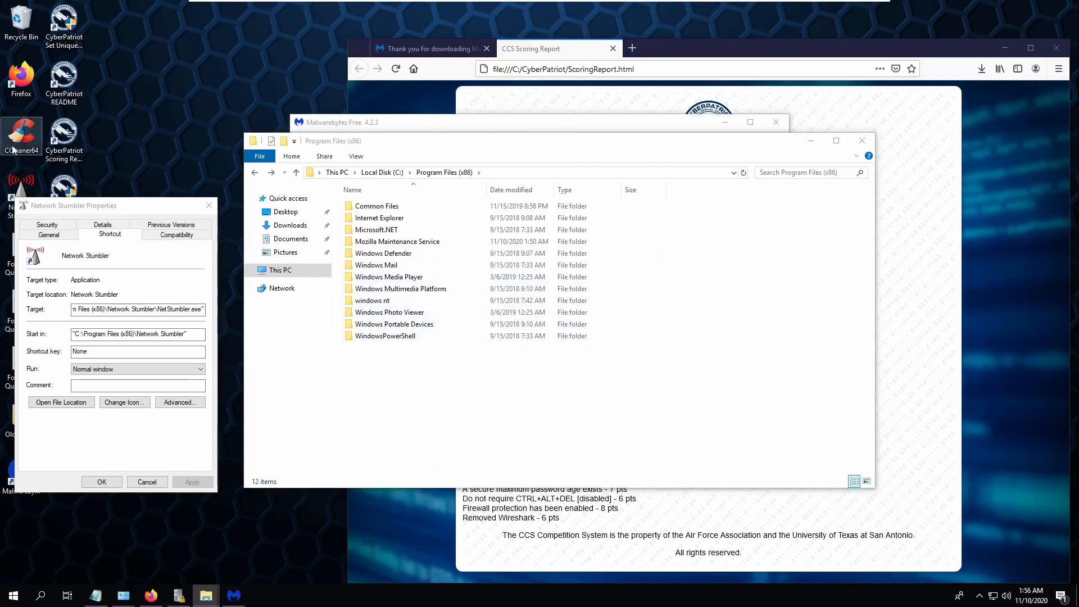
- Delete the CCleaner64 shortcut from the desktop
right_click(31, 190)
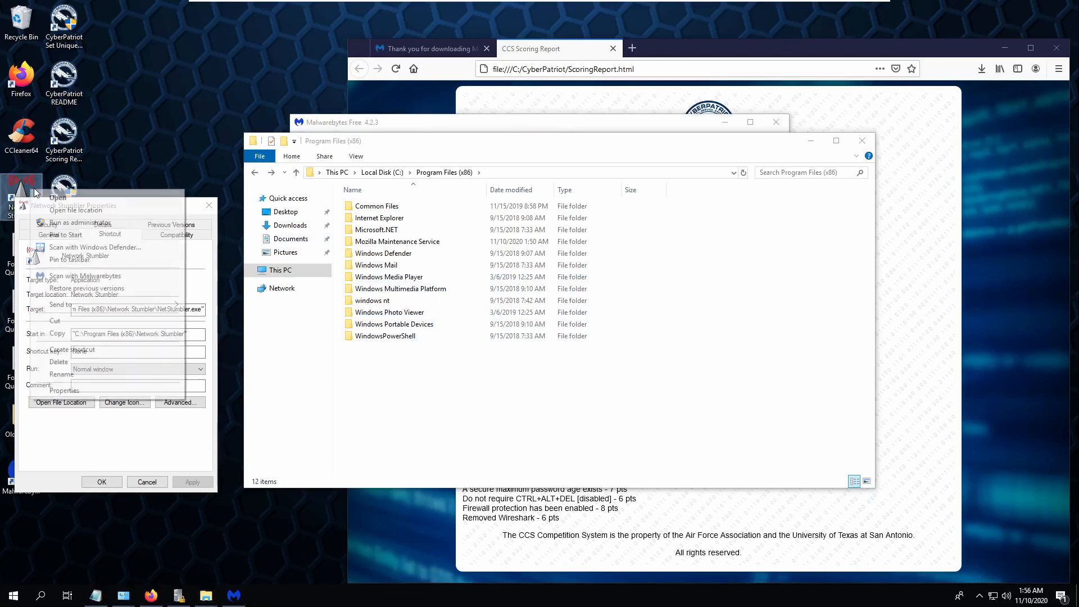
click(86, 377)
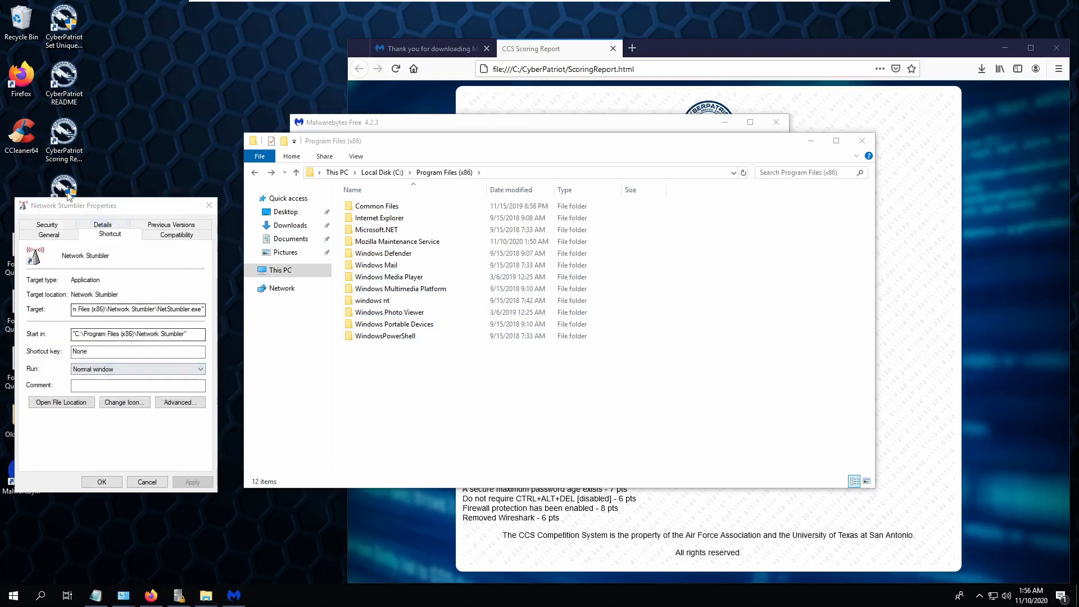
right_click(25, 129)
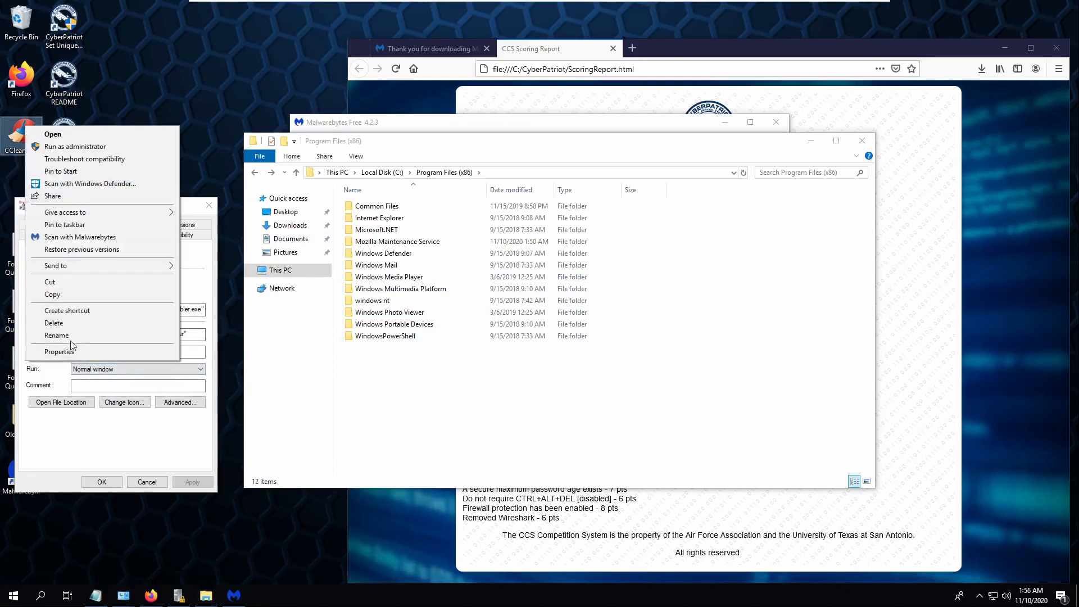
click(56, 335)
right_click(26, 141)
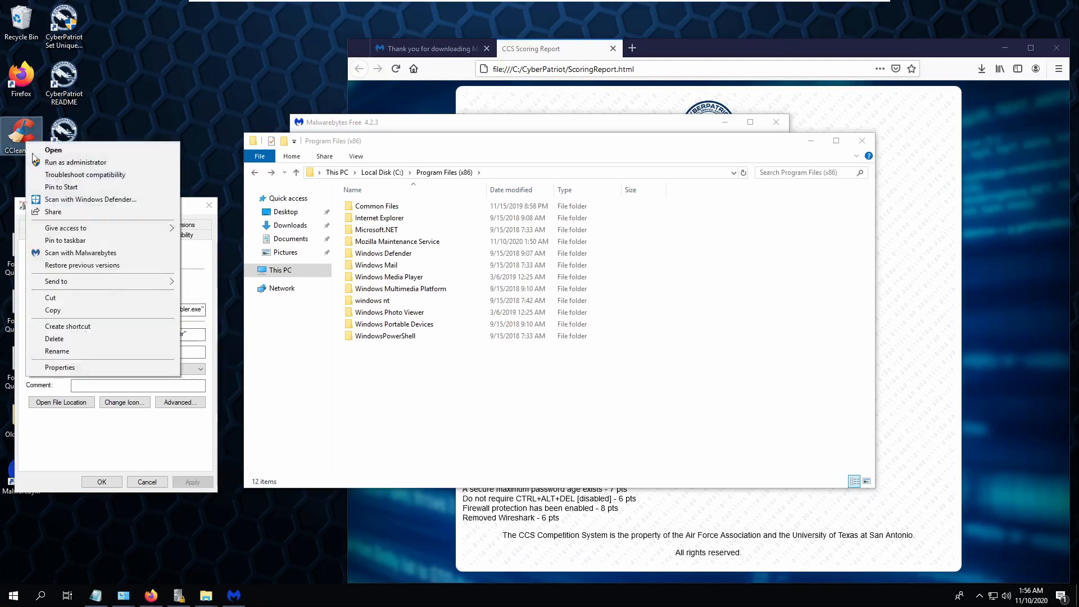
click(82, 339)
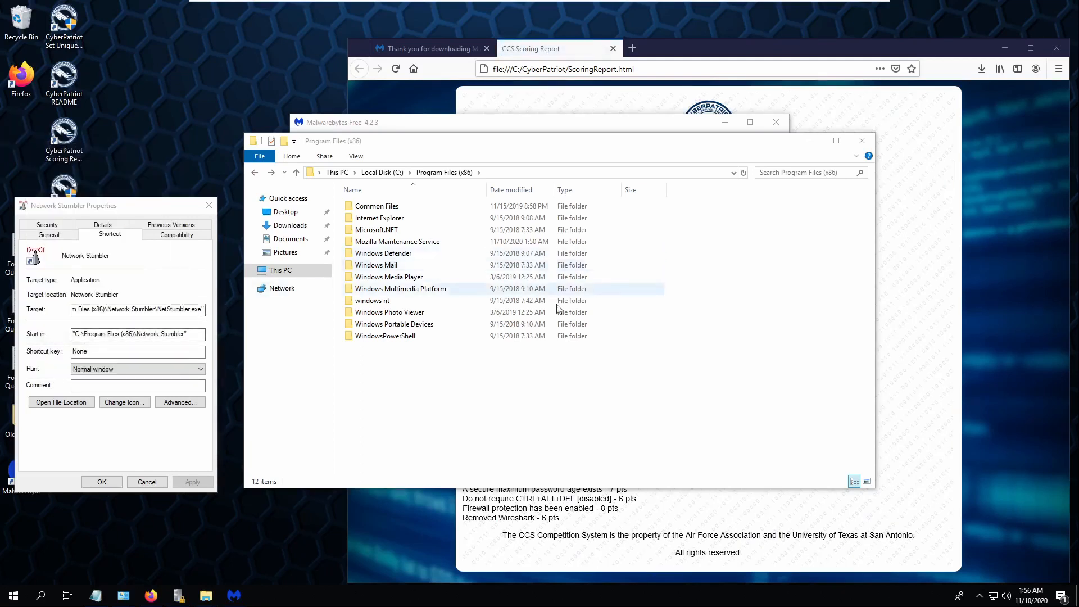
click(234, 595)
- Skip the Premium offer, start the free 14-day trial and launch a Malwarebytes threat scan
click(563, 368)
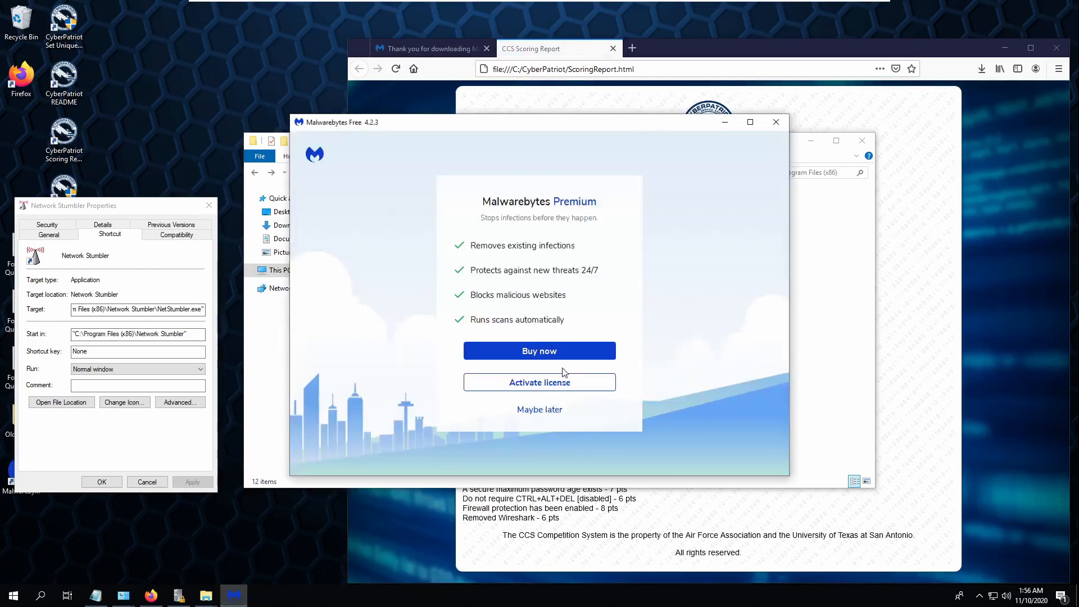
click(543, 411)
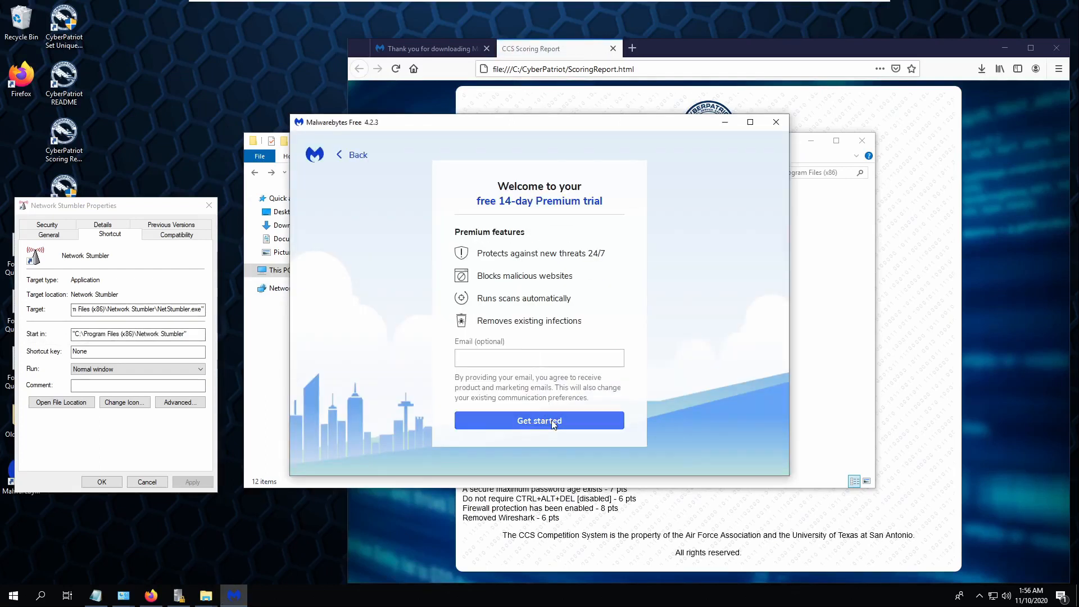
click(540, 420)
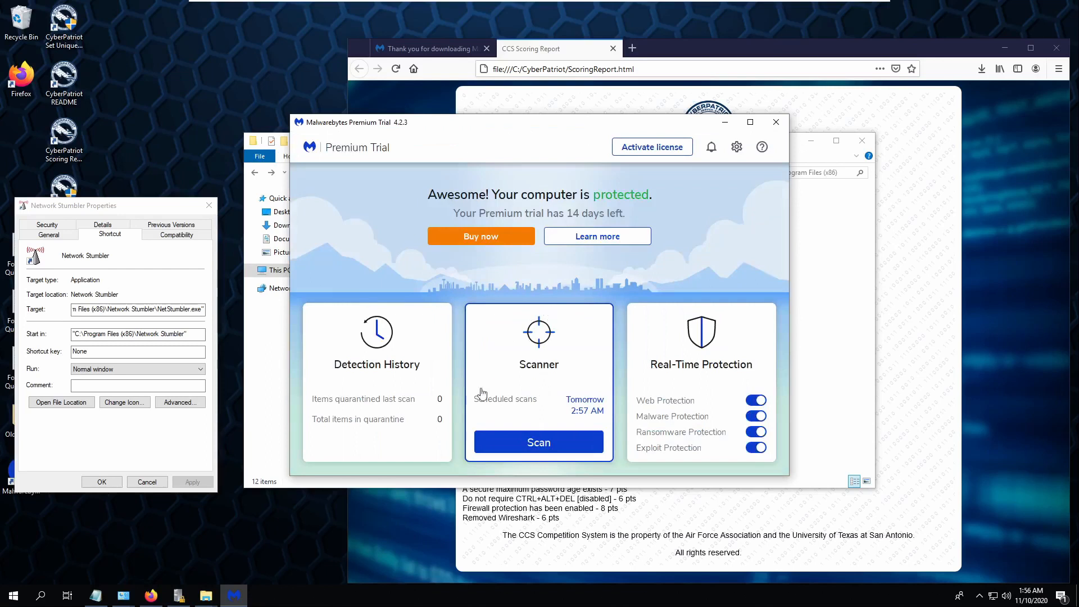
click(541, 444)
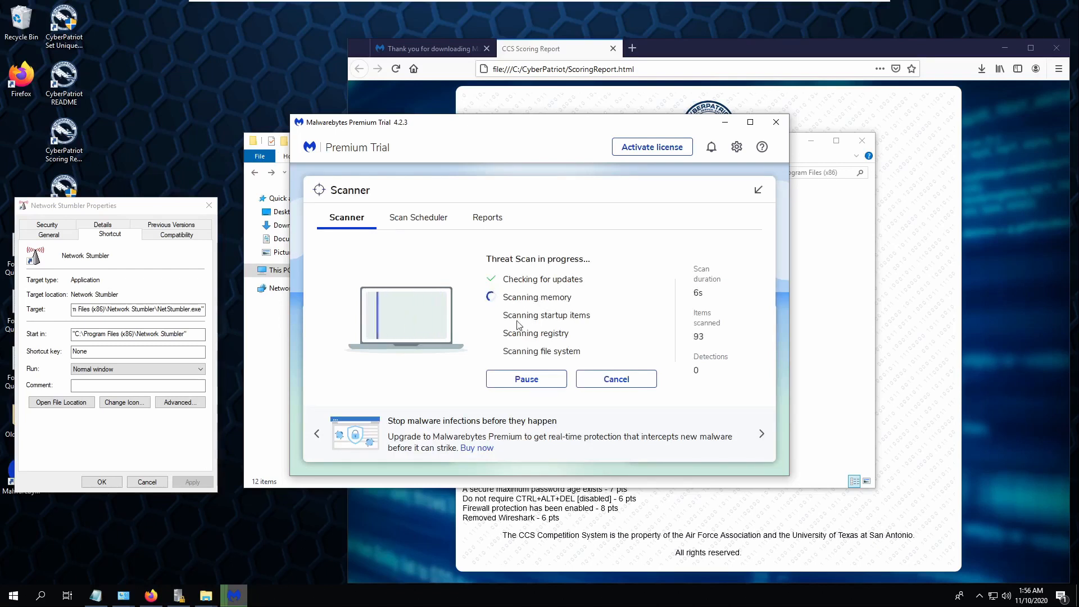
- Check the scoring report, then return to the running Malwarebytes scan
click(913, 394)
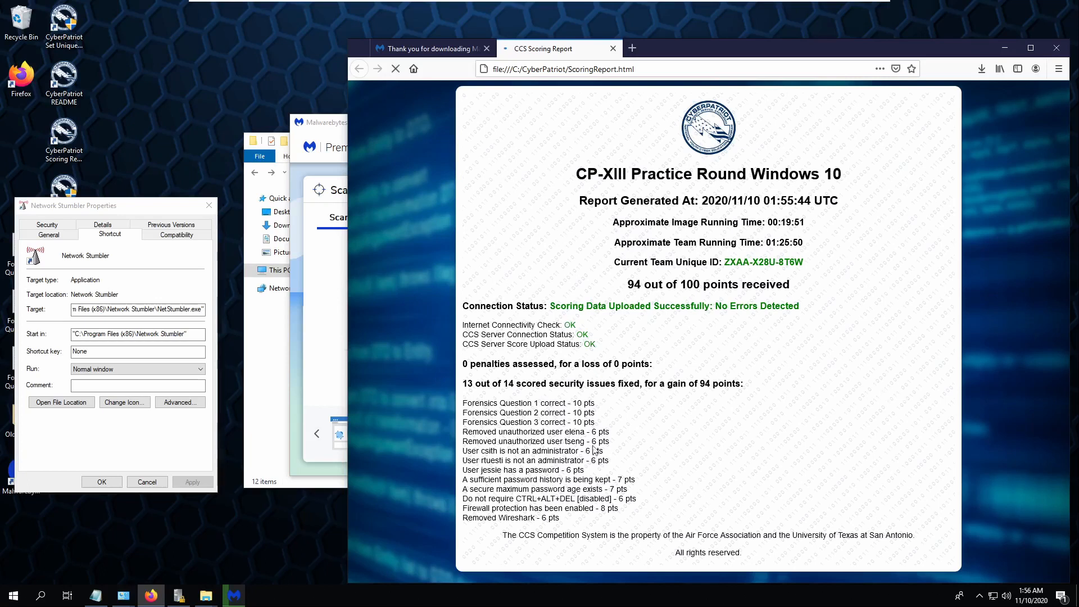
click(234, 595)
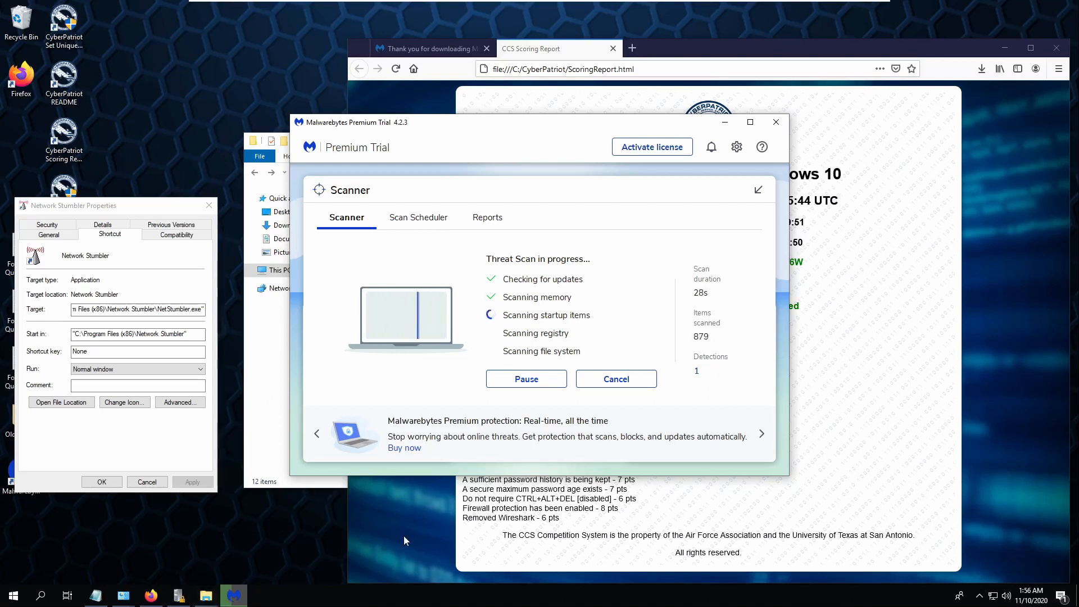
click(14, 595)
- Uninstall Network Stumbler 0.4.0 in Programs and Features and confirm the score reads 100/100
mouse_move(123, 595)
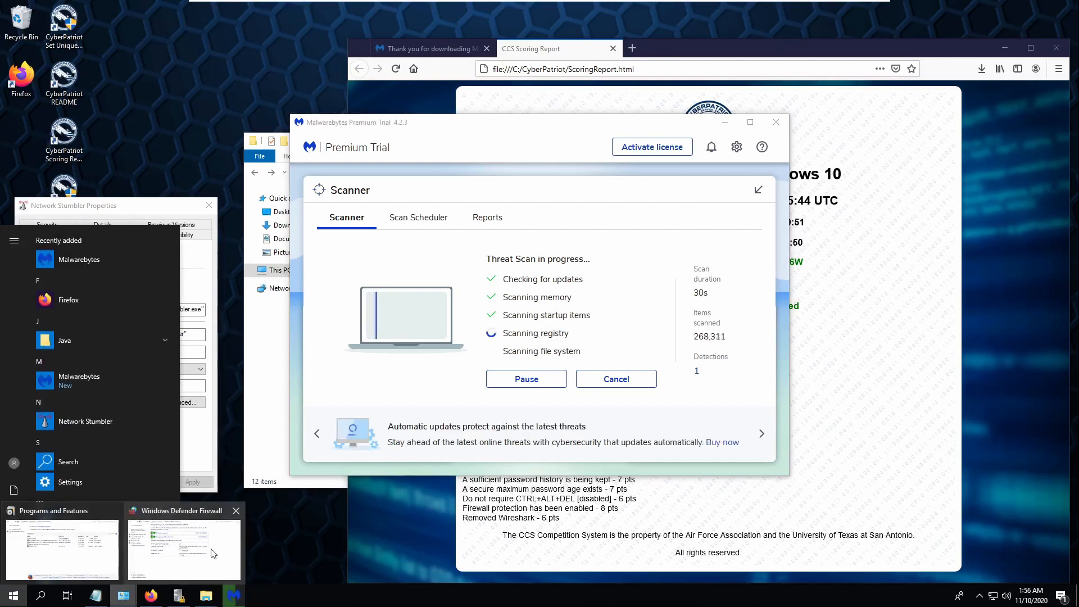
click(166, 554)
click(60, 553)
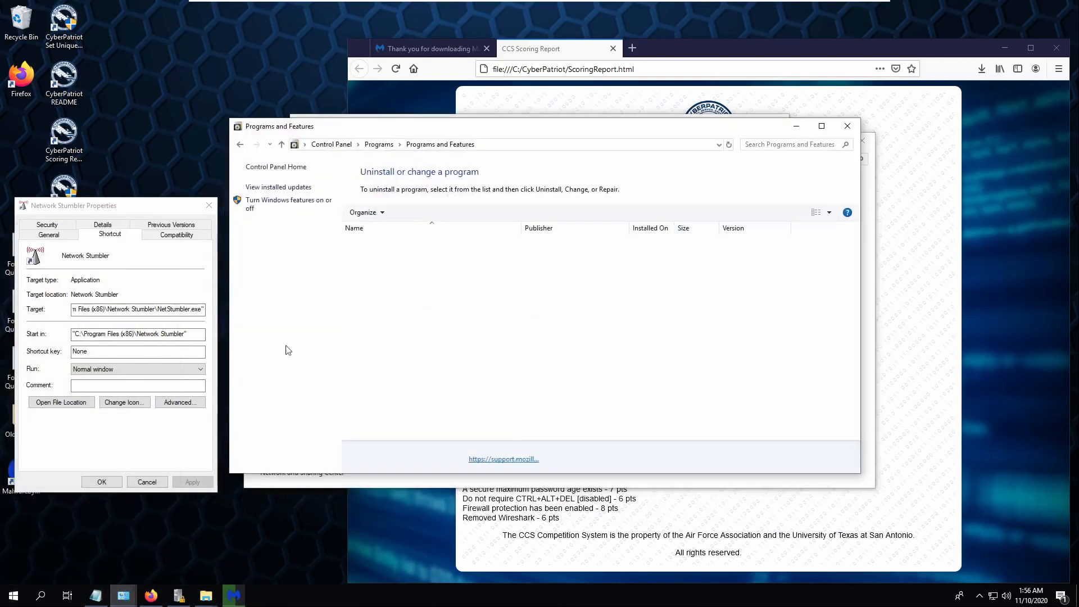
click(411, 273)
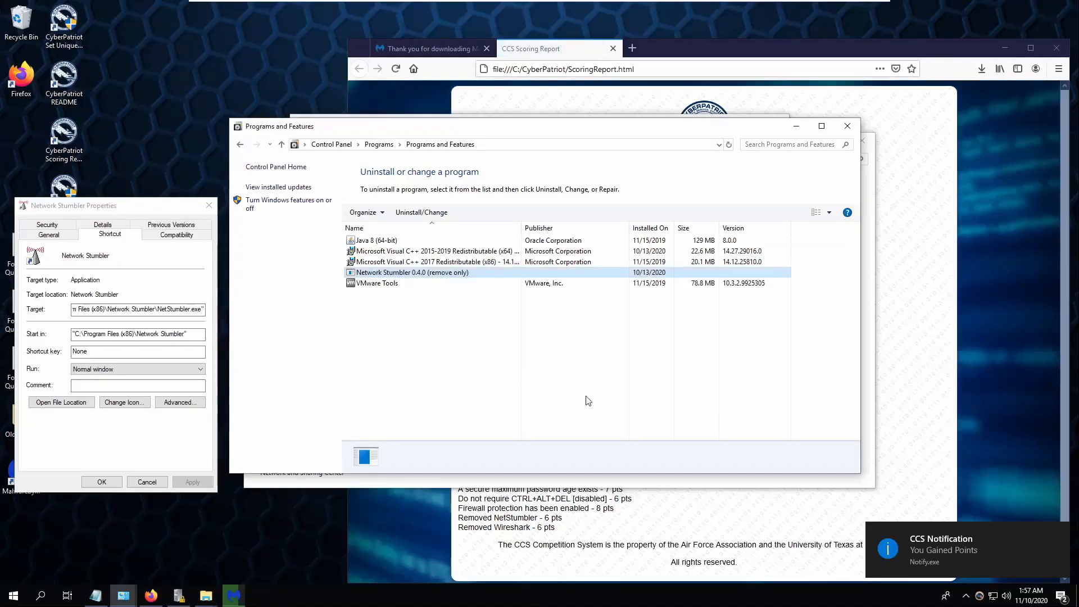
click(565, 315)
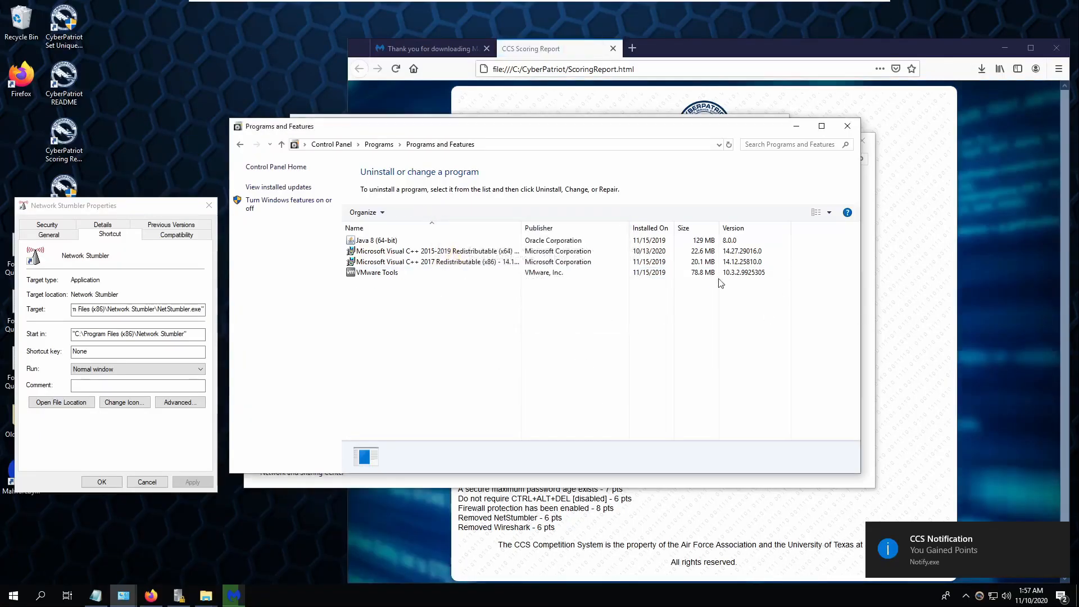
click(926, 230)
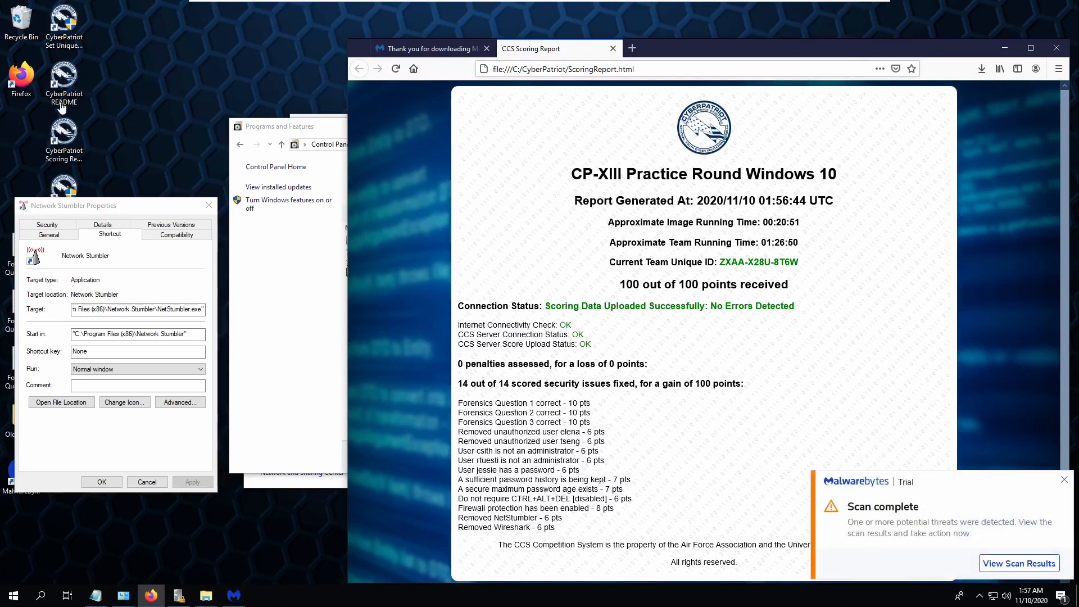
- Run the CyberPatriot Stop Scoring tool as administrator to end scoring and shut down Windows
drag(99, 208, 296, 191)
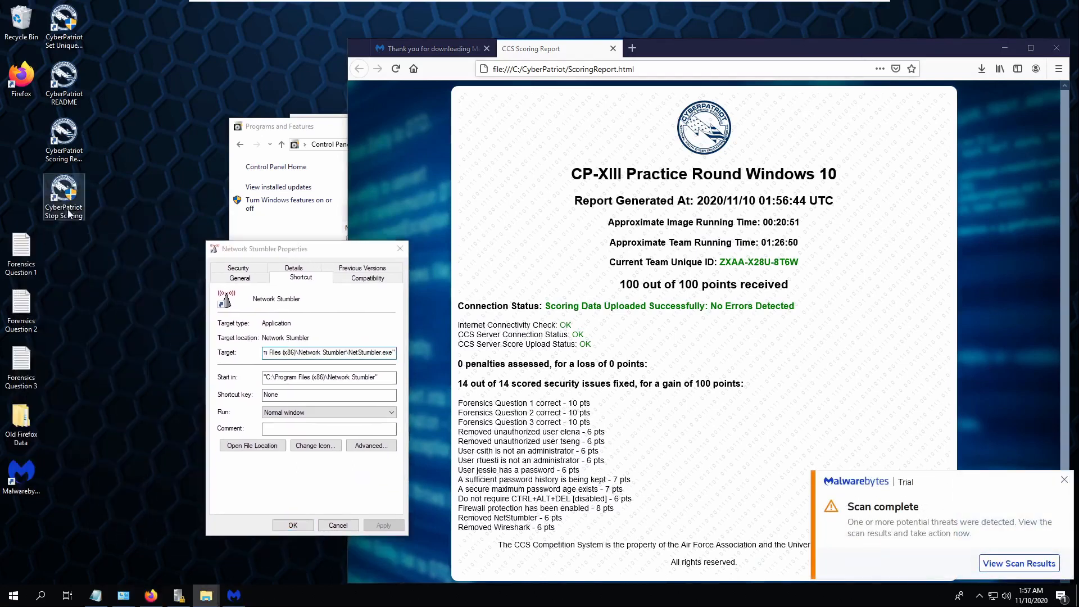
double_click(63, 191)
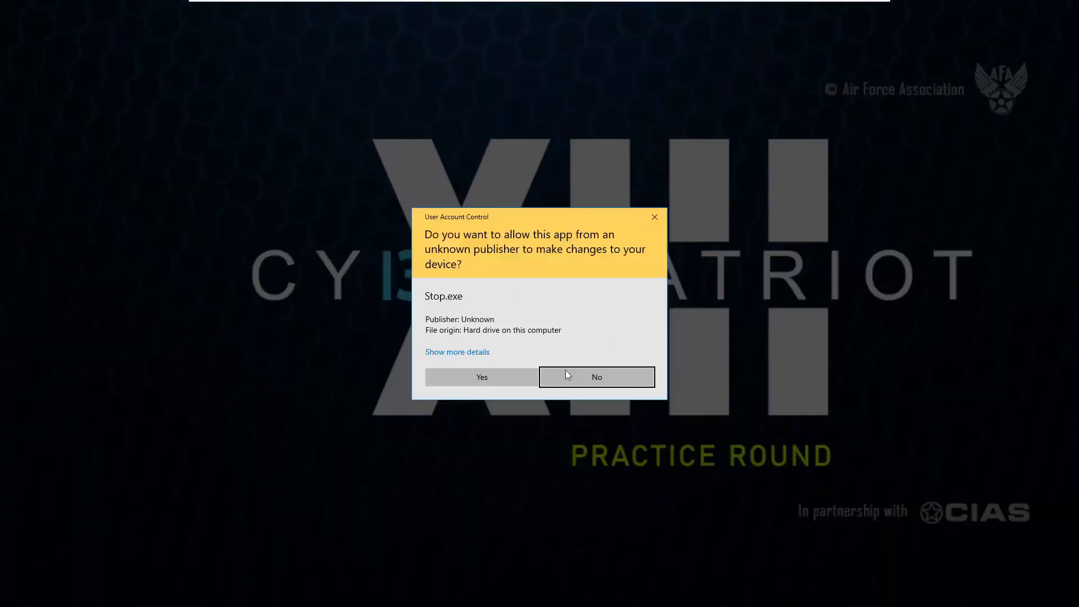
click(501, 378)
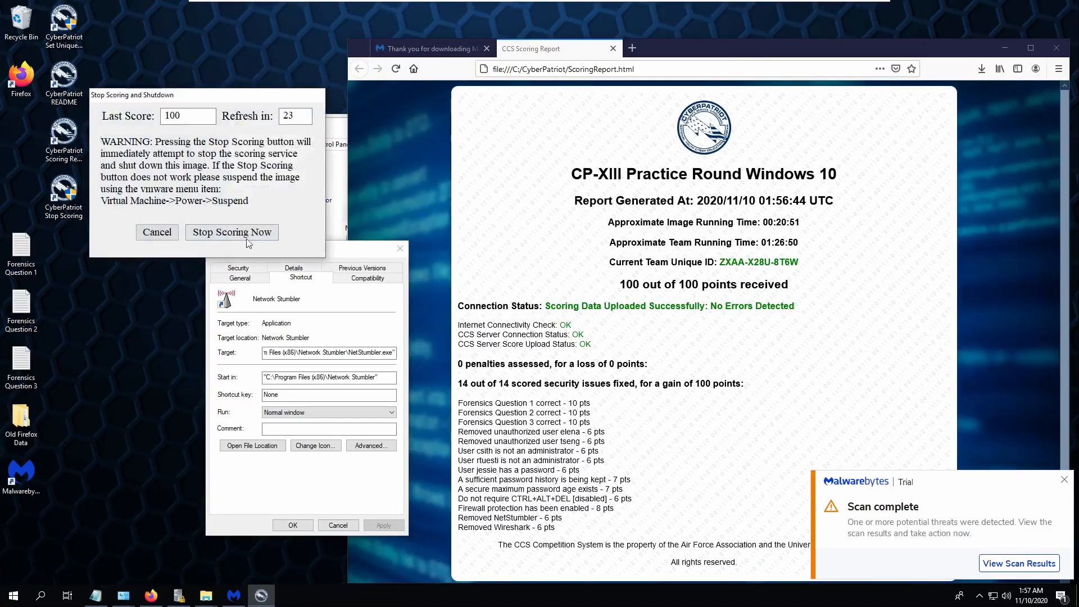
click(243, 235)
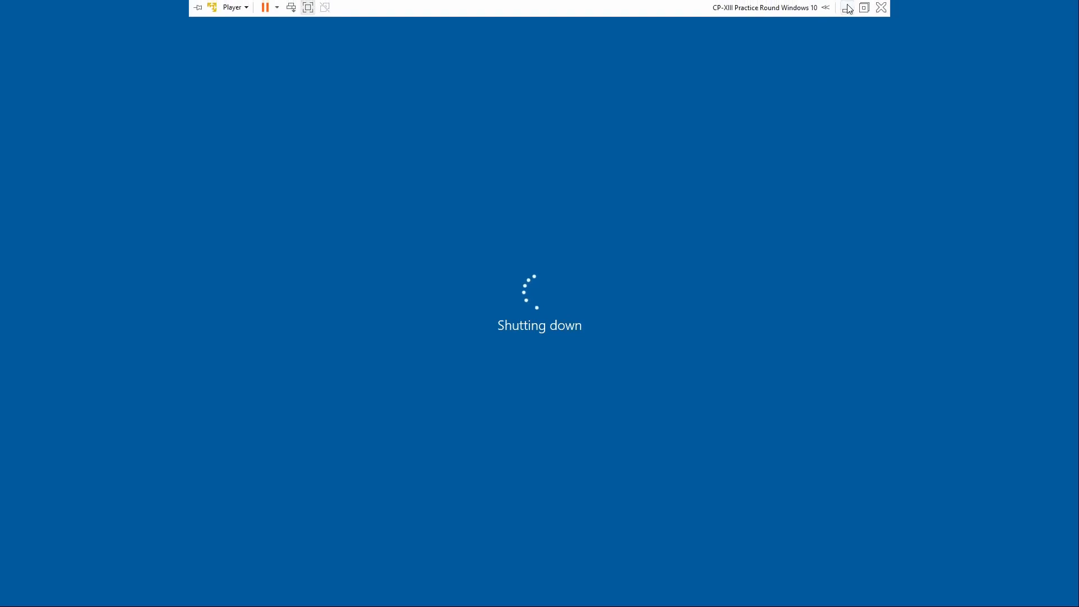